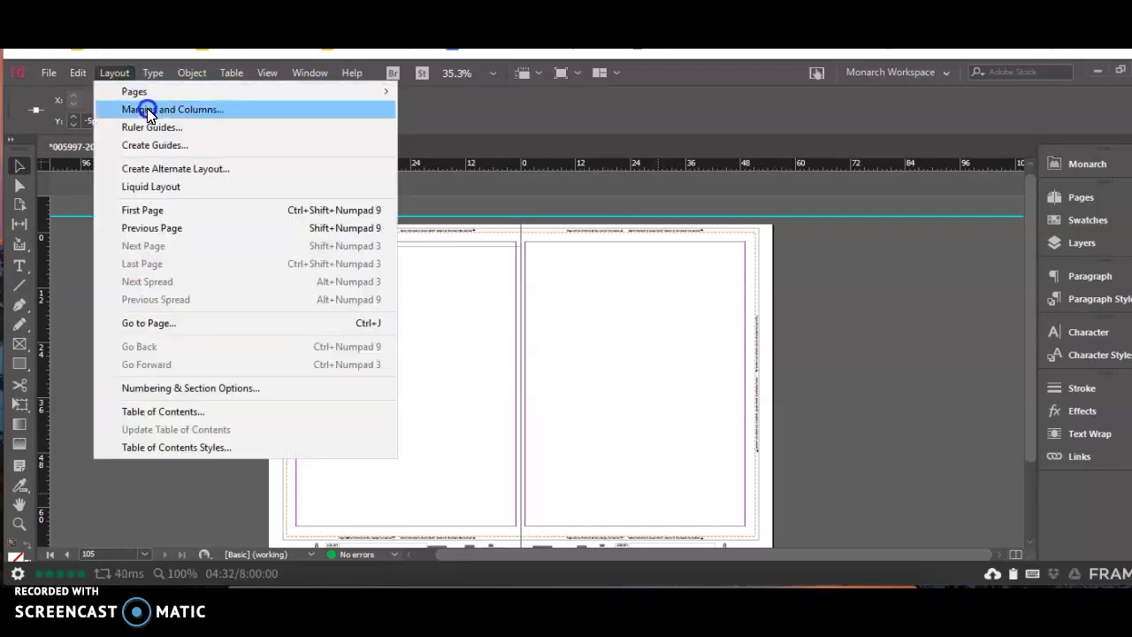
# - Set the spread's margins and columns to 12 columns per page
pyautogui.click(147, 110)
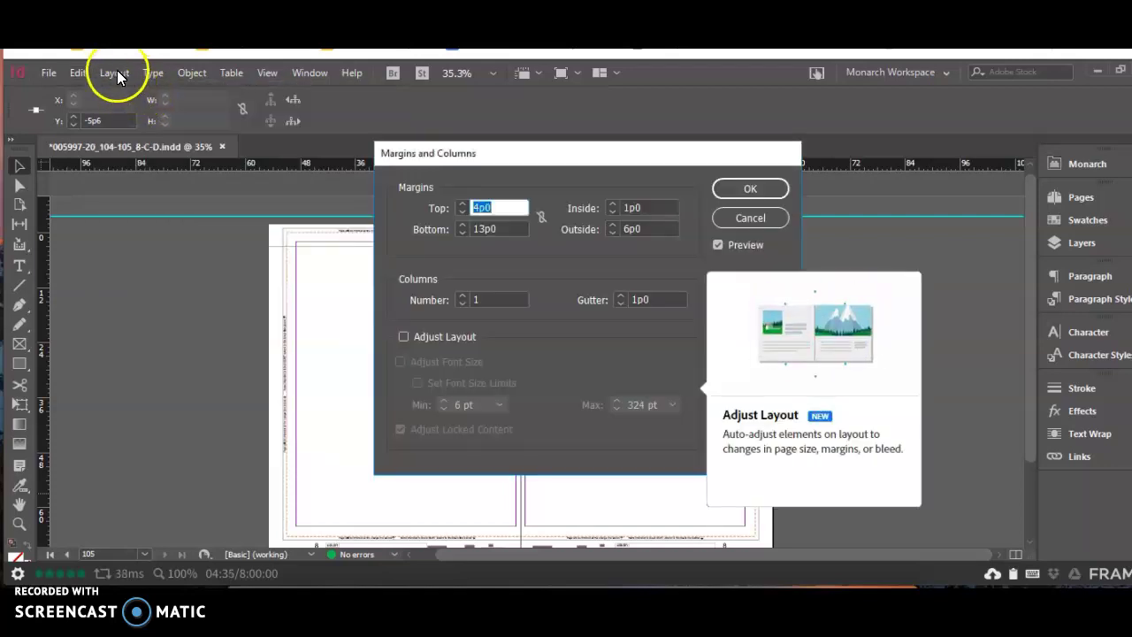
pyautogui.doubleClick(479, 298)
pyautogui.write('12')
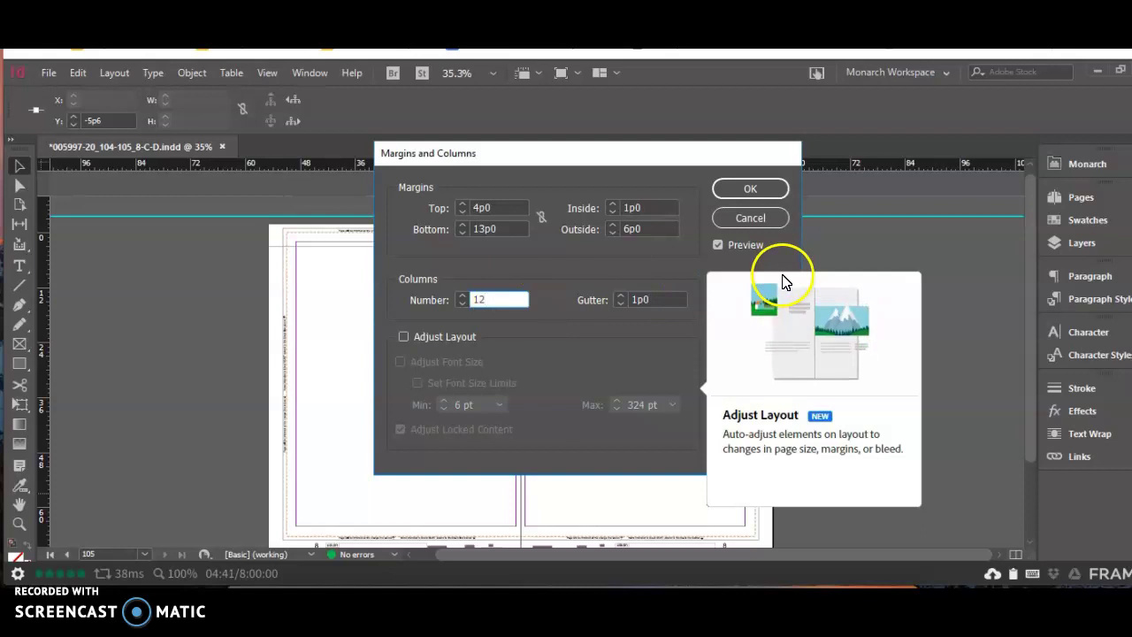
pyautogui.click(780, 192)
pyautogui.click(778, 190)
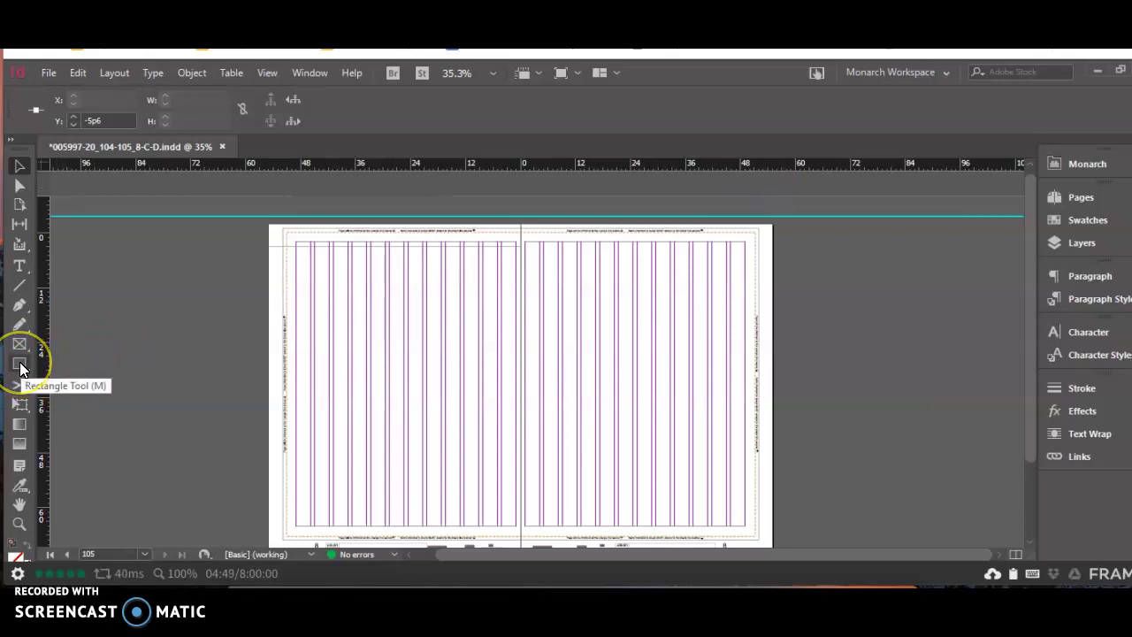
# - Draw a rectangle about 40p10 wide and 35p6 high from the top margin, spanning the gutter and aligned to the column guides
pyautogui.click(22, 366)
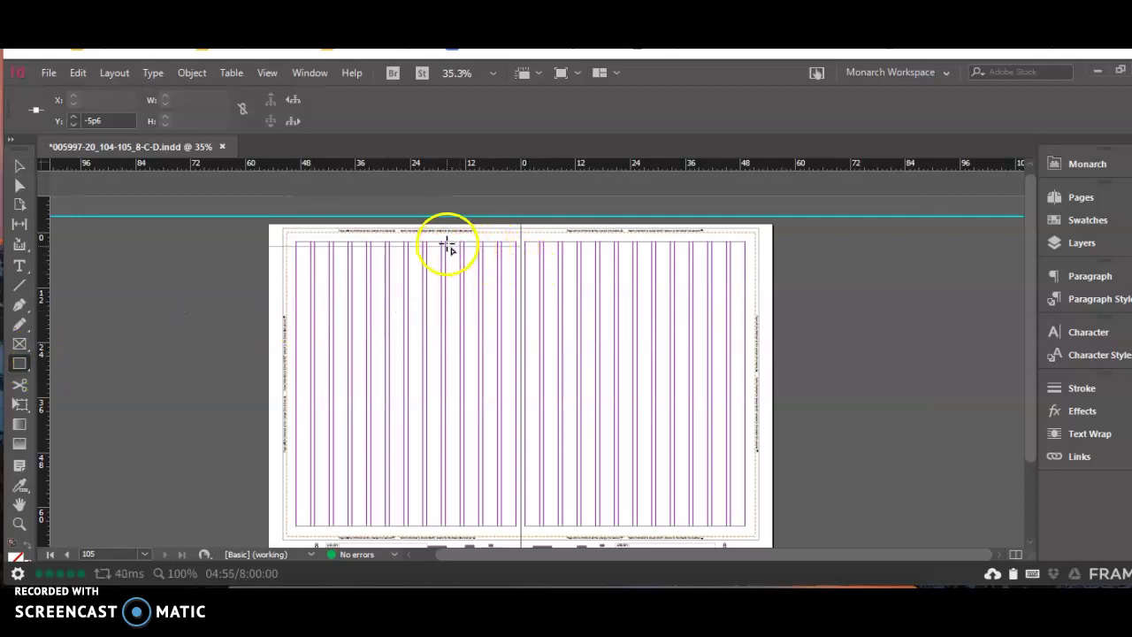
pyautogui.moveTo(446, 241); pyautogui.dragTo(631, 407)
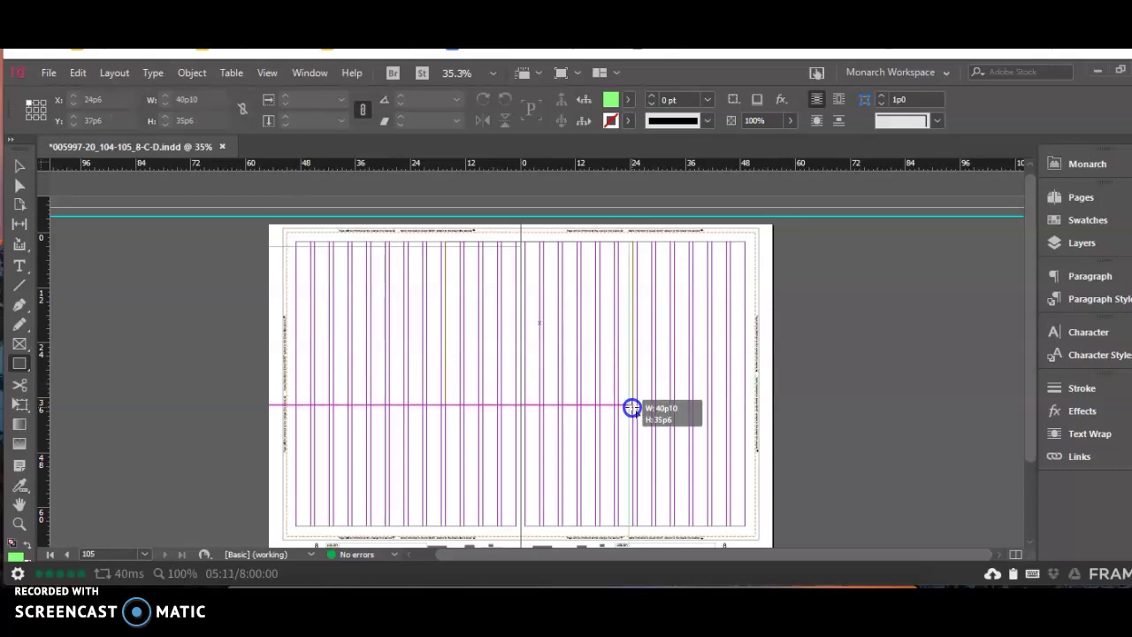
pyautogui.moveTo(632, 407); pyautogui.dragTo(633, 407)
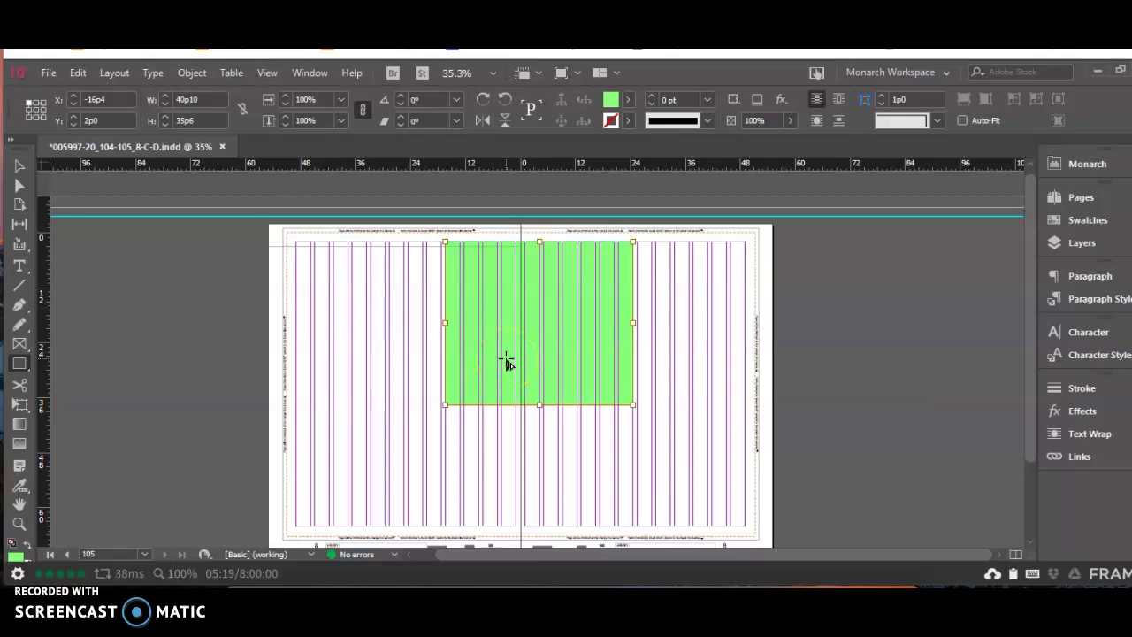
pyautogui.hotkey('ctrl', '1')
pyautogui.scroll(3, 812, 440)
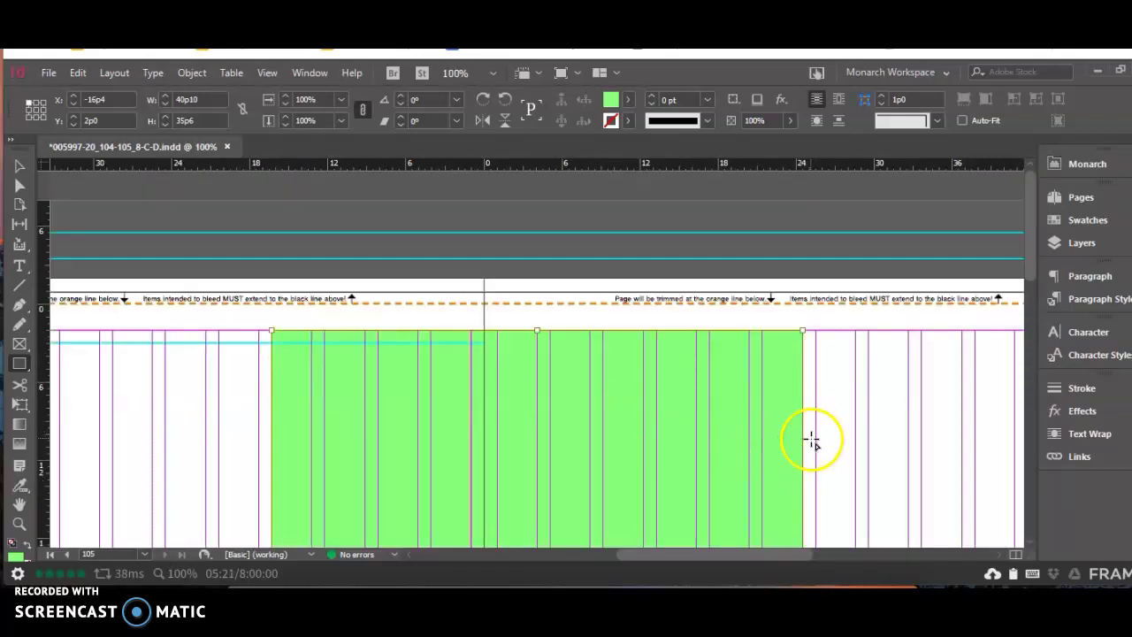
pyautogui.scroll(-10, 812, 441)
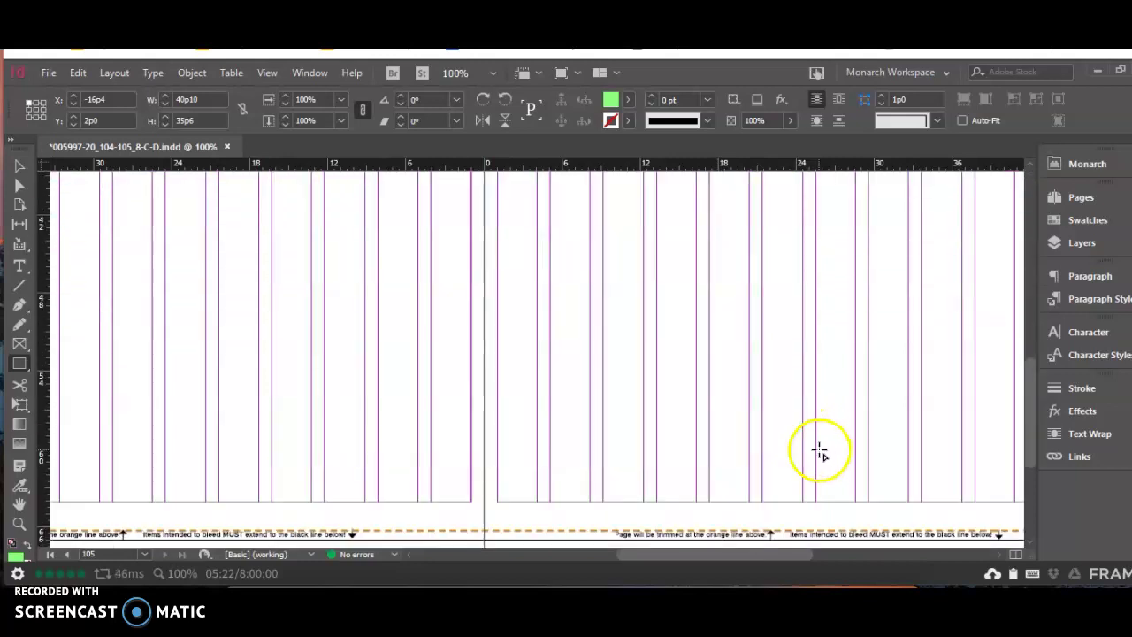
pyautogui.scroll(10, 842, 405)
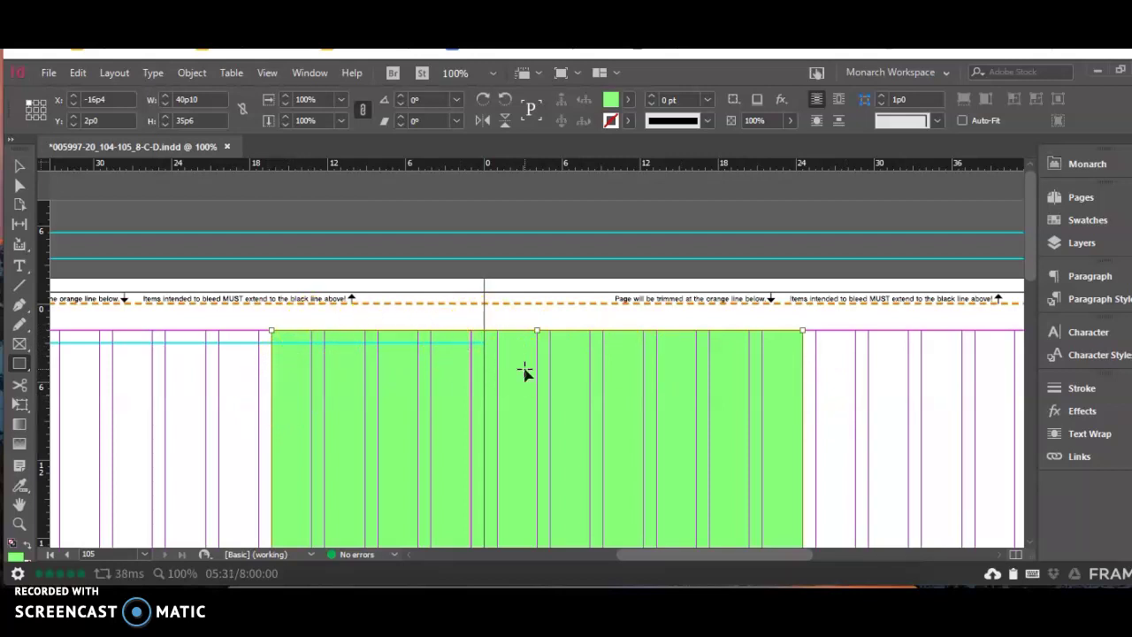
pyautogui.hotkey('ctrl', 'alt', '0')
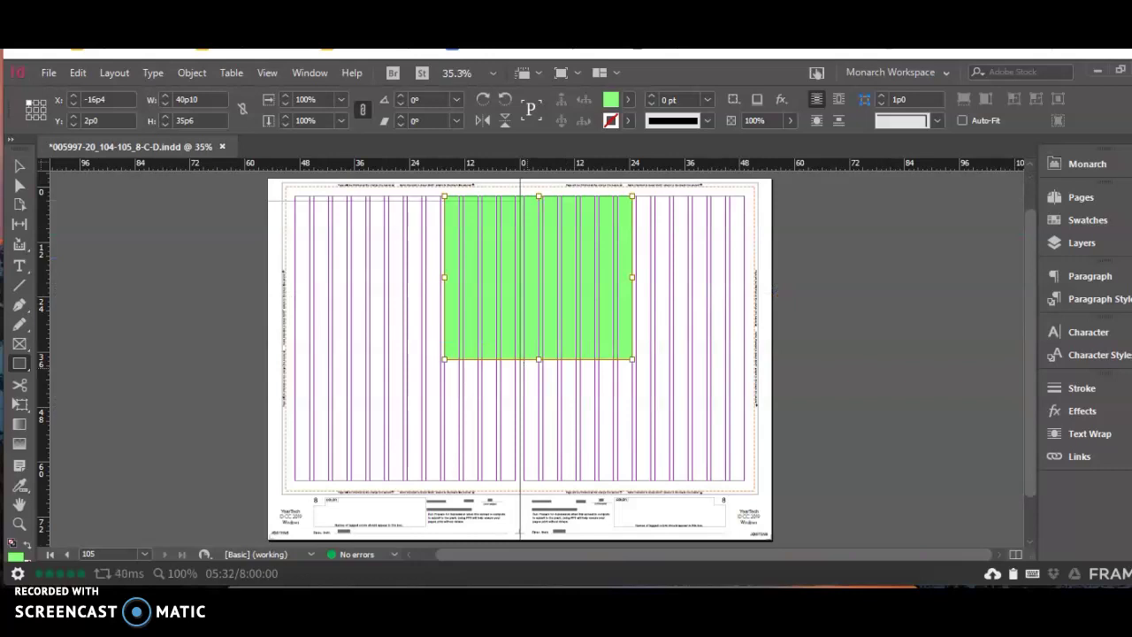
# - Deselect the large rectangle and paste the copied set of rectangles in place around it
pyautogui.click(19, 164)
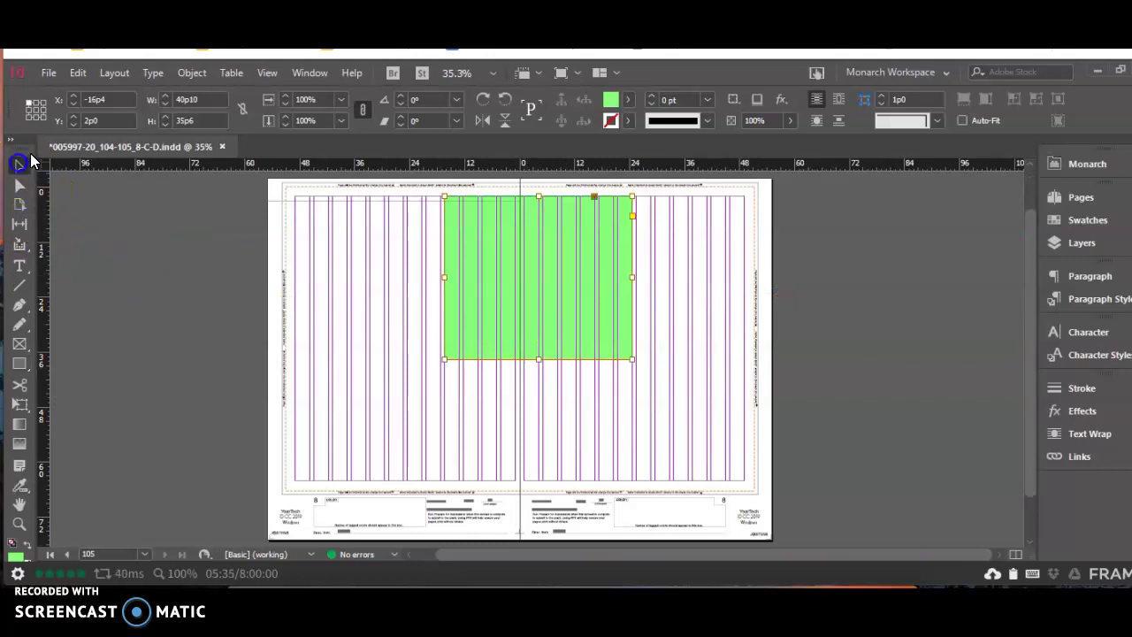
pyautogui.click(371, 311)
pyautogui.click(98, 92)
pyautogui.click(79, 75)
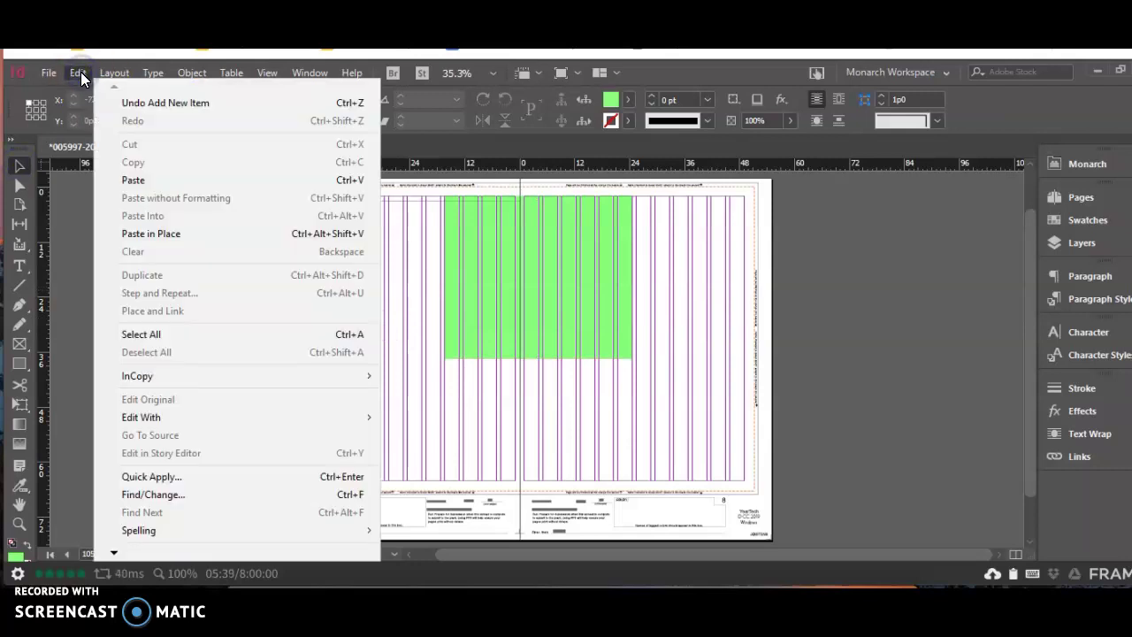
pyautogui.click(156, 233)
pyautogui.click(249, 253)
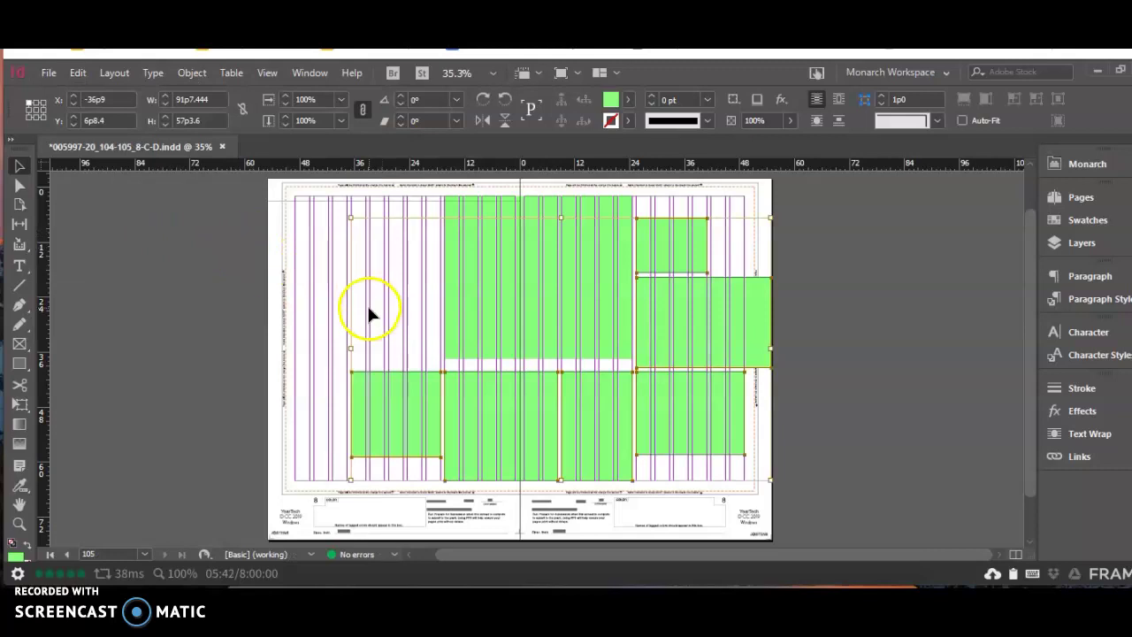
# - Extend the large rectangle's lower edge to match the bottom of the rectangle beside it, then deselect it
pyautogui.click(554, 336)
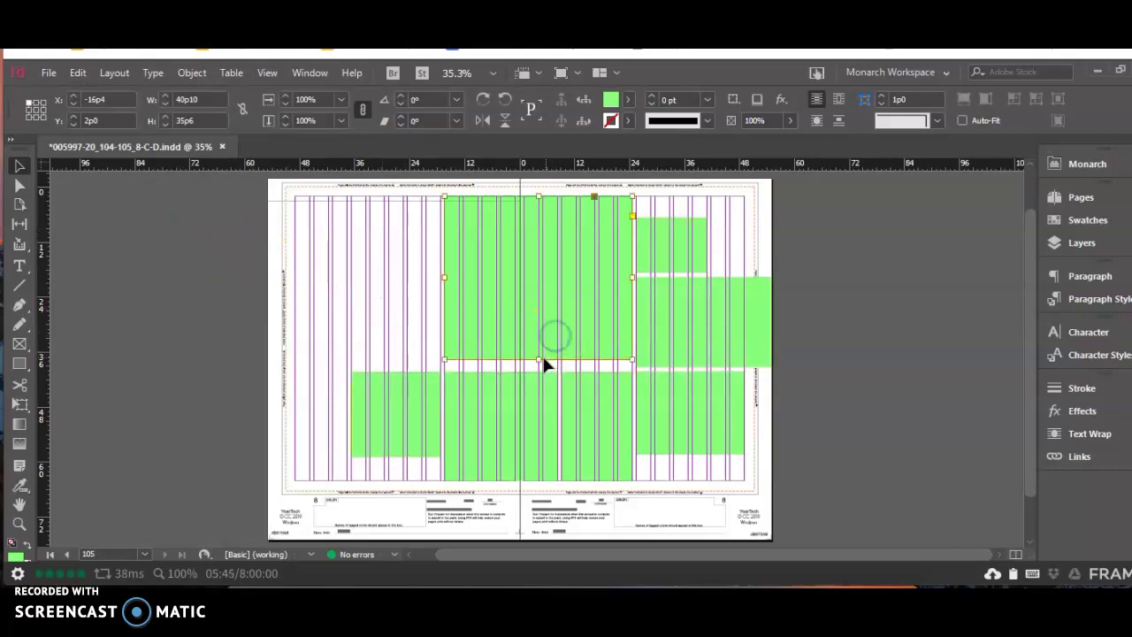
pyautogui.moveTo(539, 357); pyautogui.dragTo(539, 369)
pyautogui.click(425, 343)
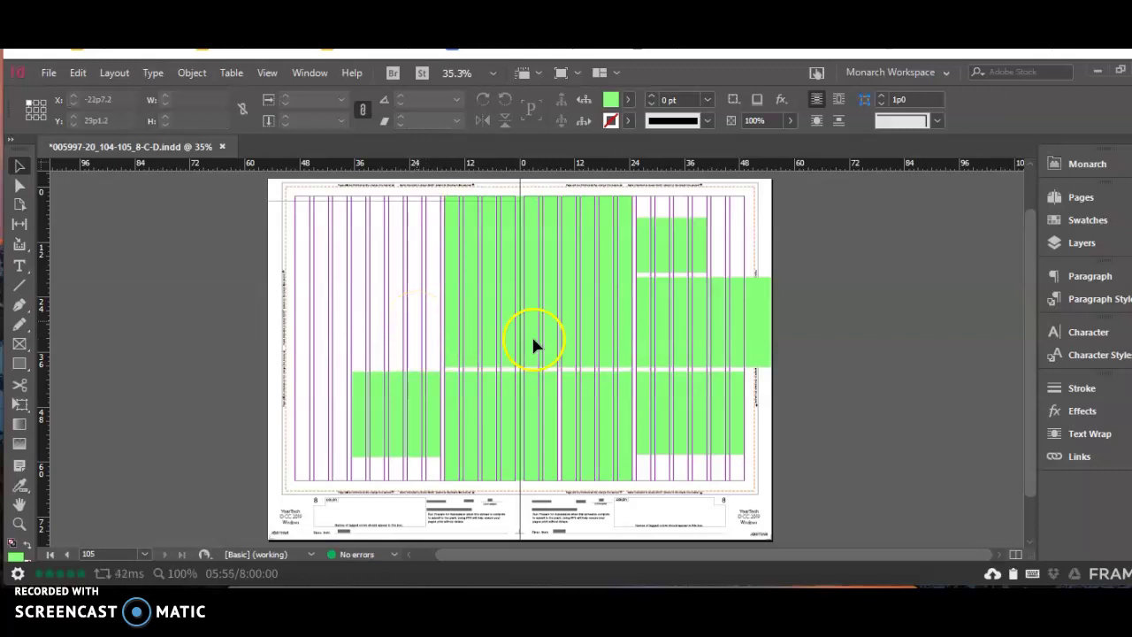
# - Place a horizontal ruler guide at Y 18p8.4 along the lower edge of the small upper rectangle on the facing page
pyautogui.click(687, 271)
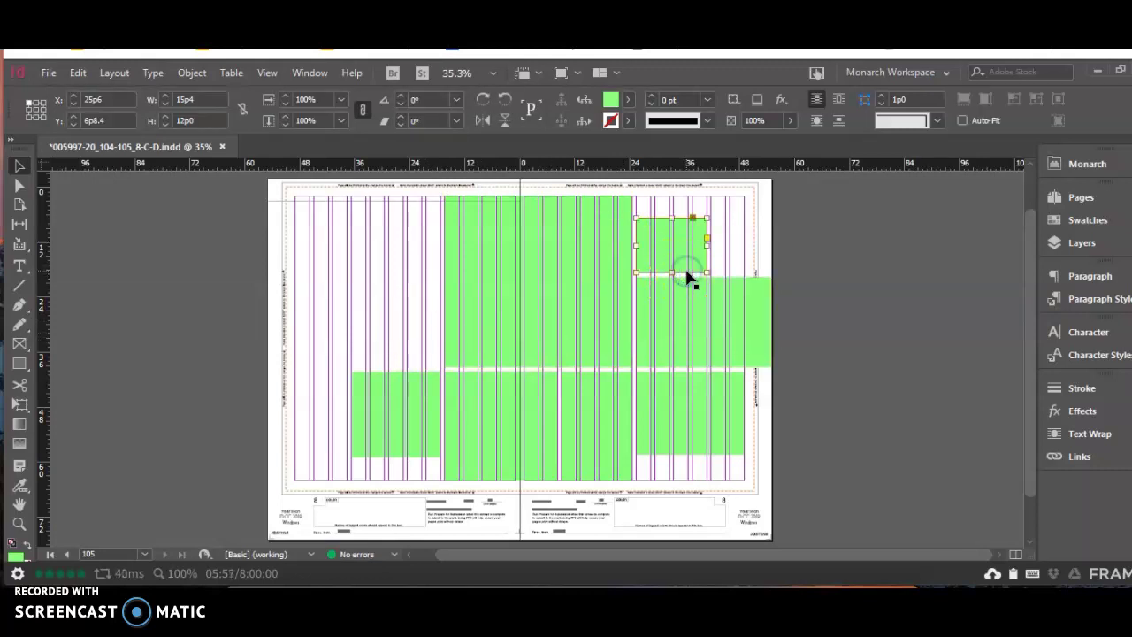
pyautogui.hotkey('ctrl', '2')
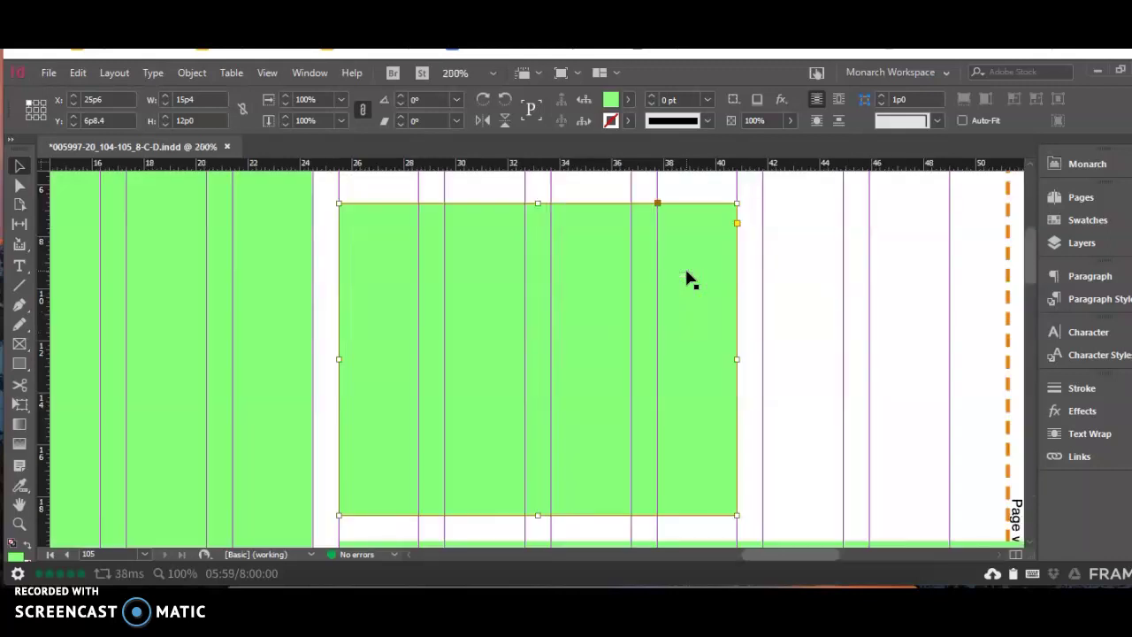
pyautogui.scroll(-2, 916, 415)
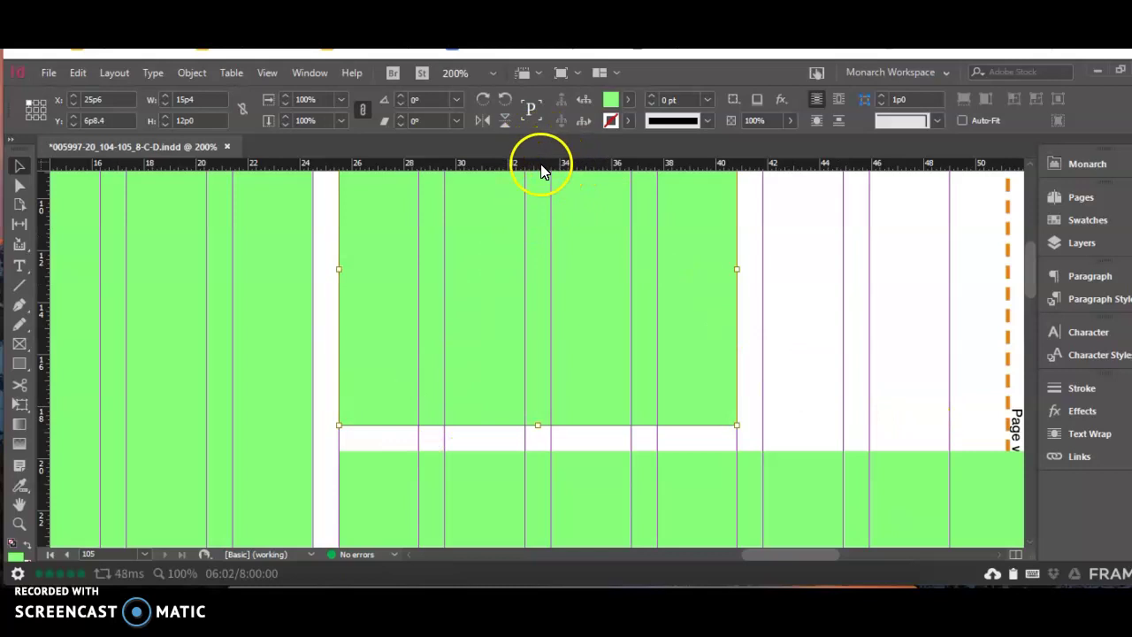
pyautogui.moveTo(535, 170); pyautogui.dragTo(532, 425)
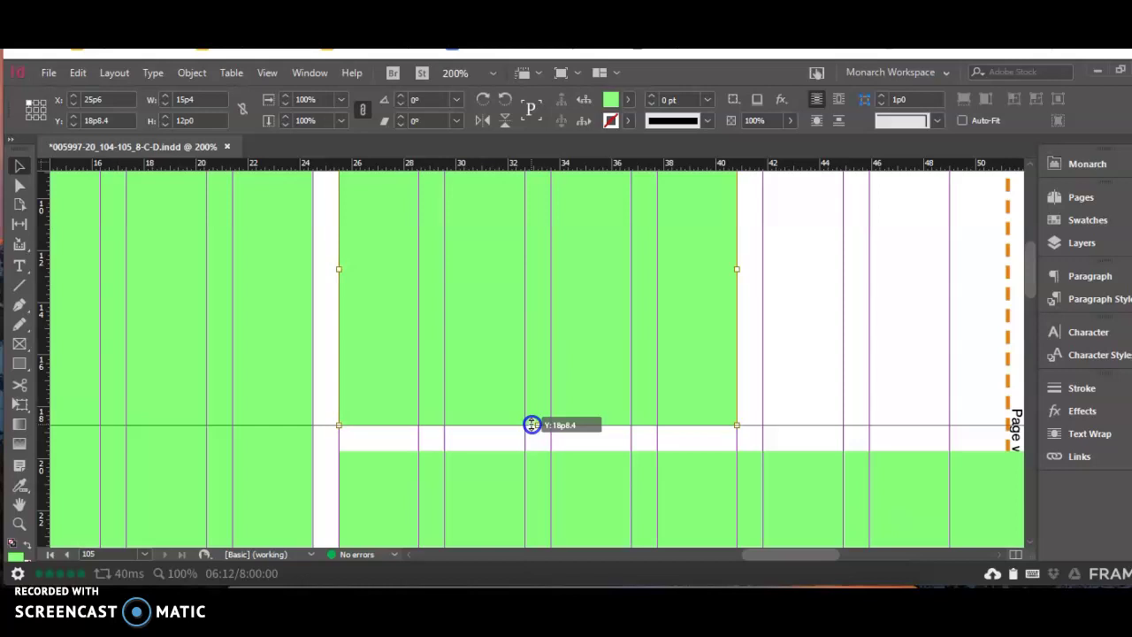
pyautogui.moveTo(532, 425); pyautogui.dragTo(531, 426)
pyautogui.moveTo(532, 426)
pyautogui.mouseDown()
pyautogui.moveTo(535, 451)
pyautogui.moveTo(537, 426)
pyautogui.mouseUp()
pyautogui.hotkey('ctrl', 'alt', '0')
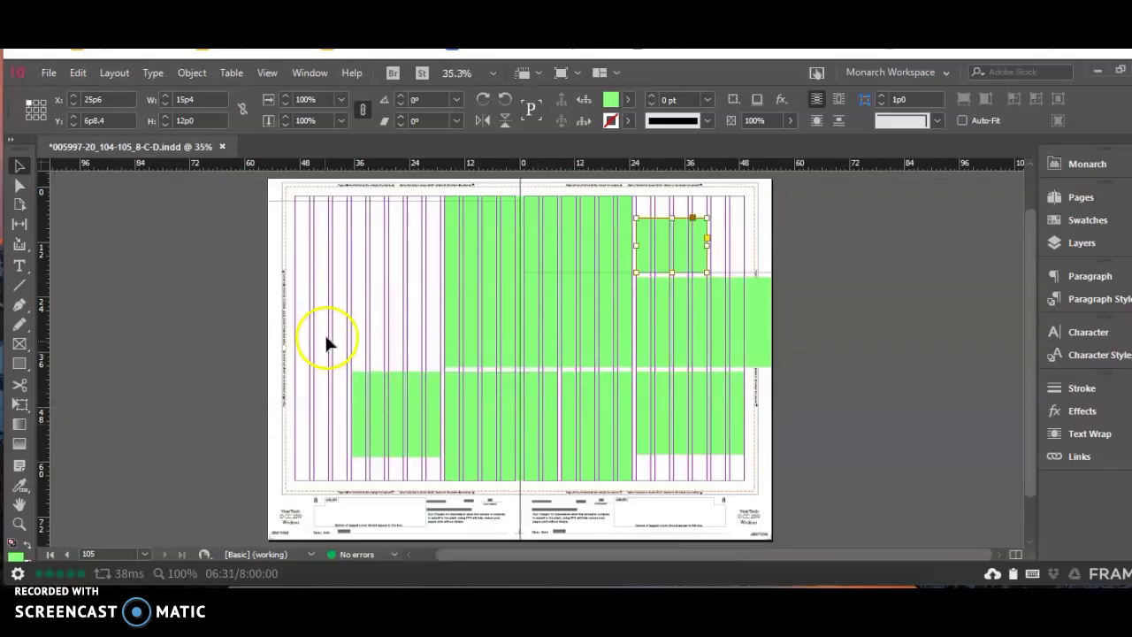
# - Draw a text frame about 7p1 wide and 2p2 high at the top margin above the small upper rectangle
pyautogui.click(22, 269)
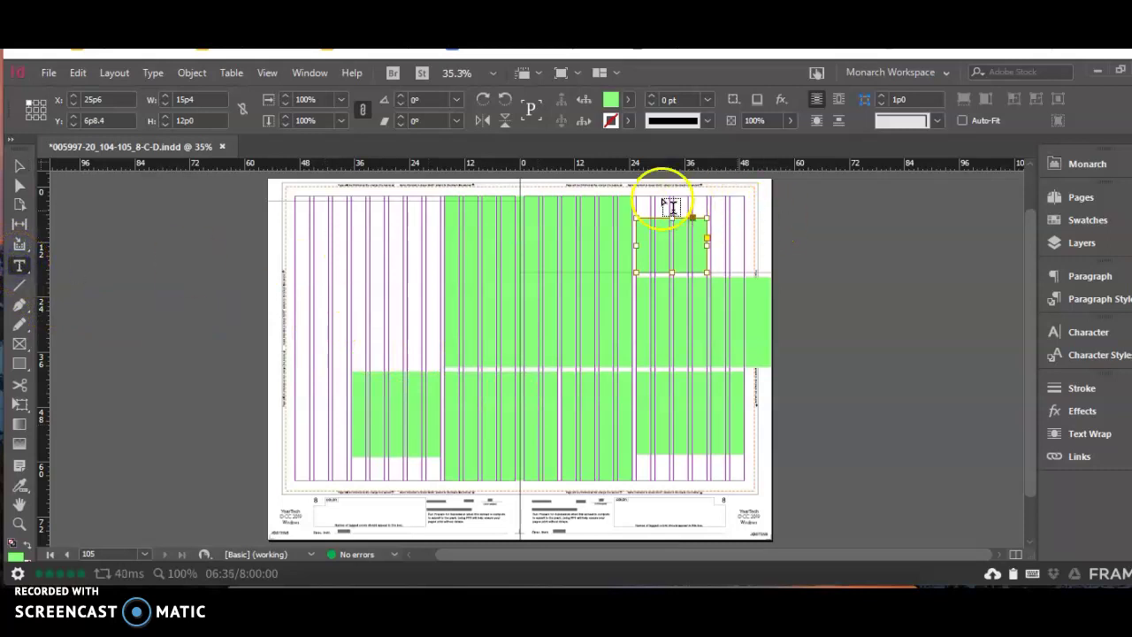
pyautogui.click(637, 196)
pyautogui.moveTo(637, 196); pyautogui.dragTo(671, 210)
pyautogui.hotkey('ctrl', '2')
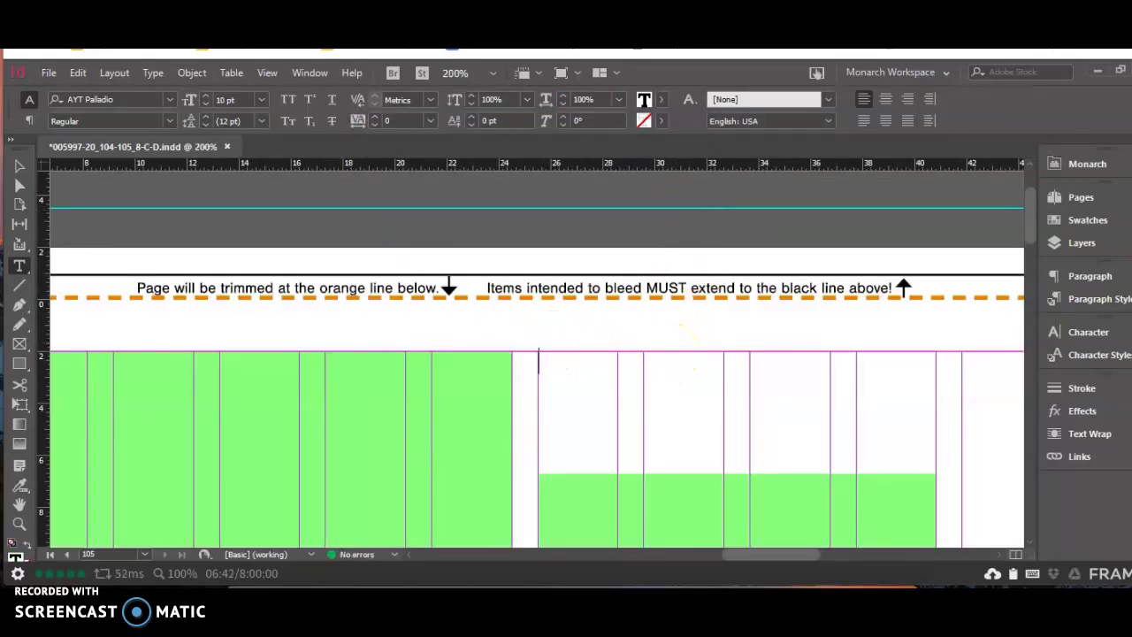
# - Fill the new text frame with placeholder text and set that text to 8 pt
pyautogui.click(163, 70)
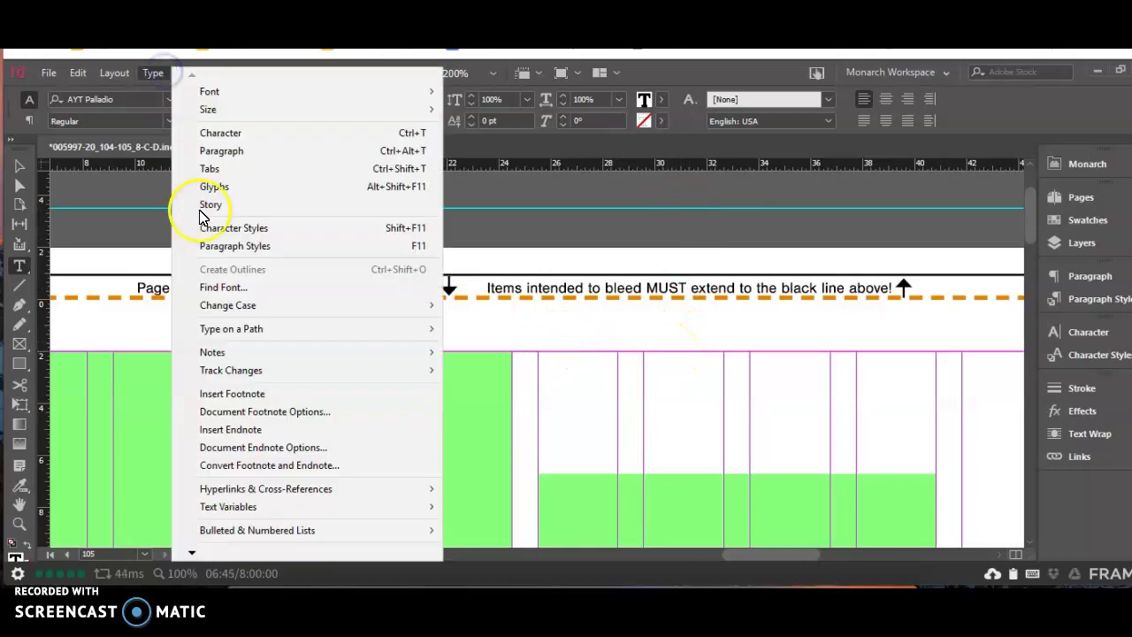
pyautogui.moveTo(191, 551)
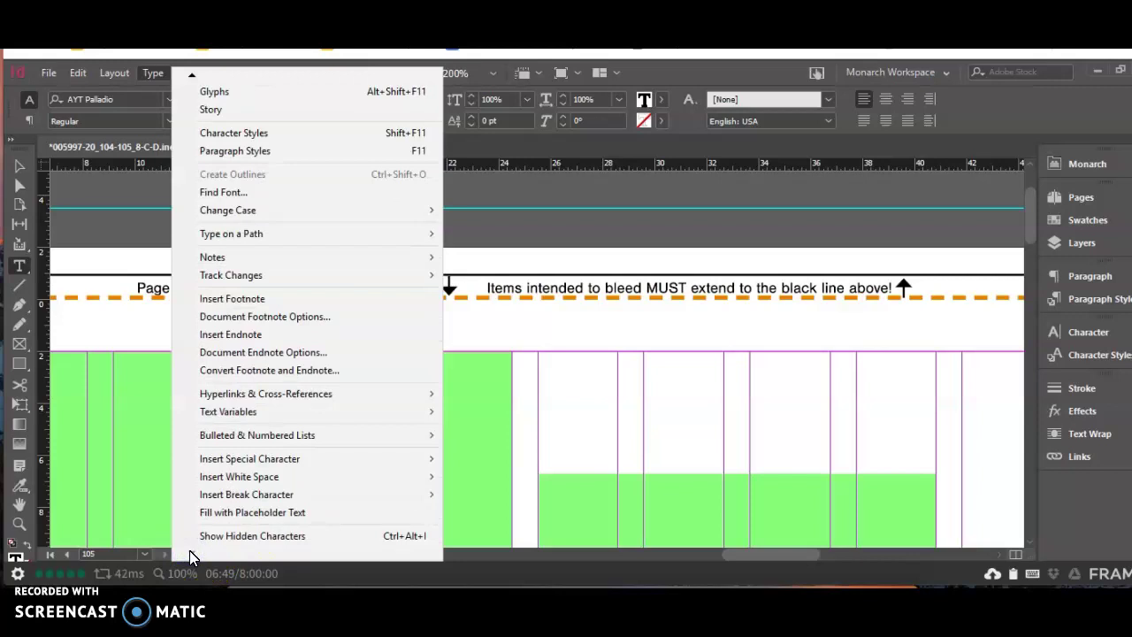
pyautogui.click(237, 512)
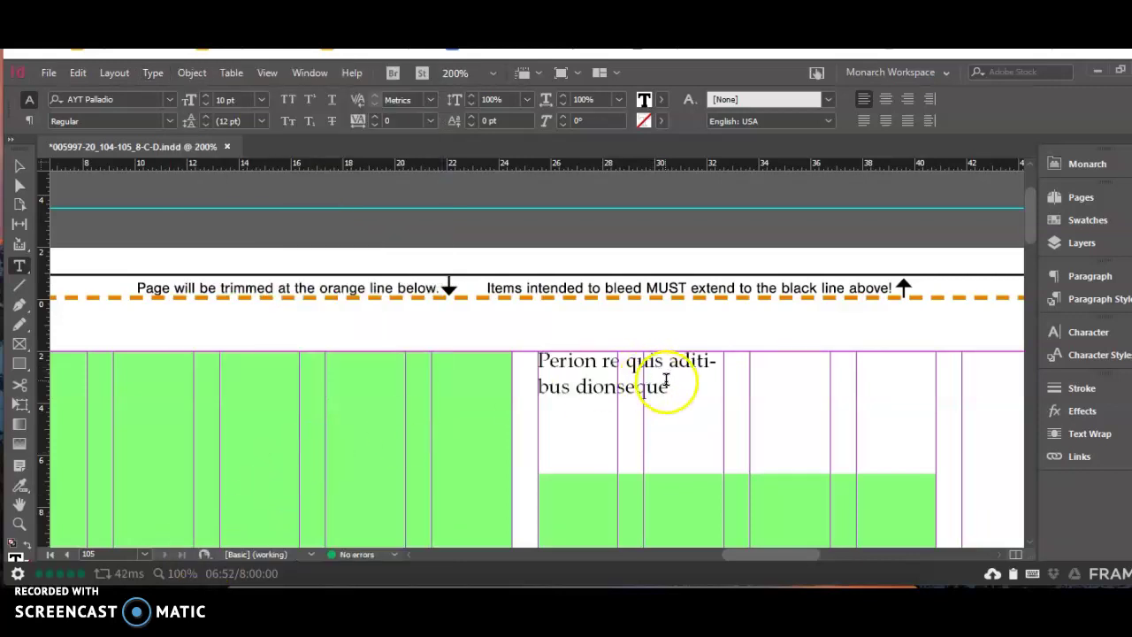
pyautogui.moveTo(673, 389); pyautogui.dragTo(505, 344)
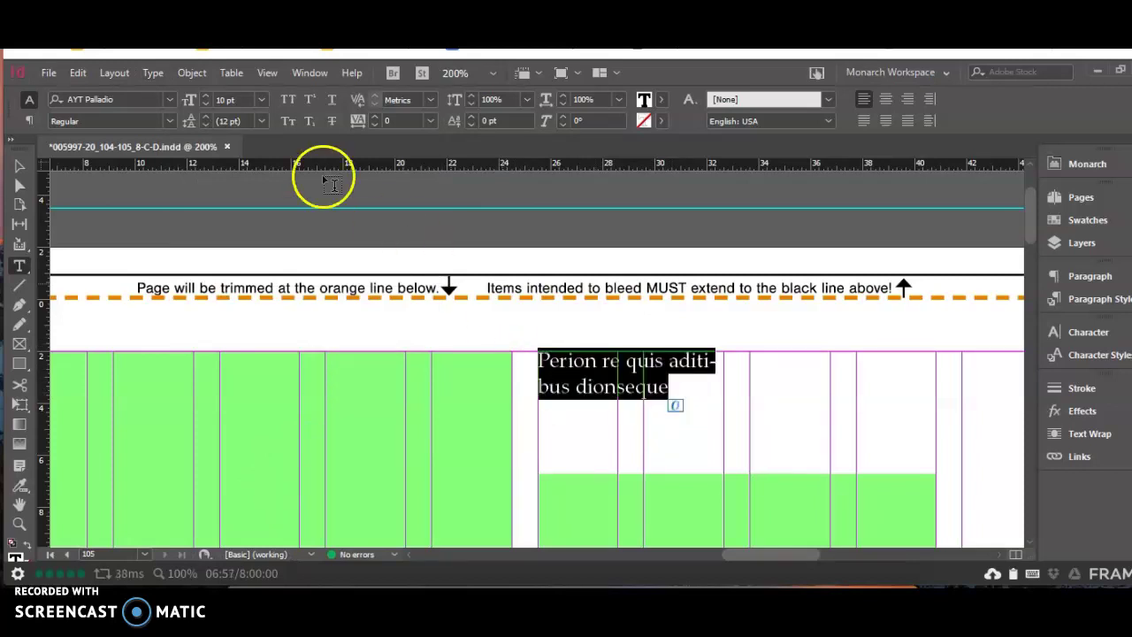
pyautogui.click(209, 103)
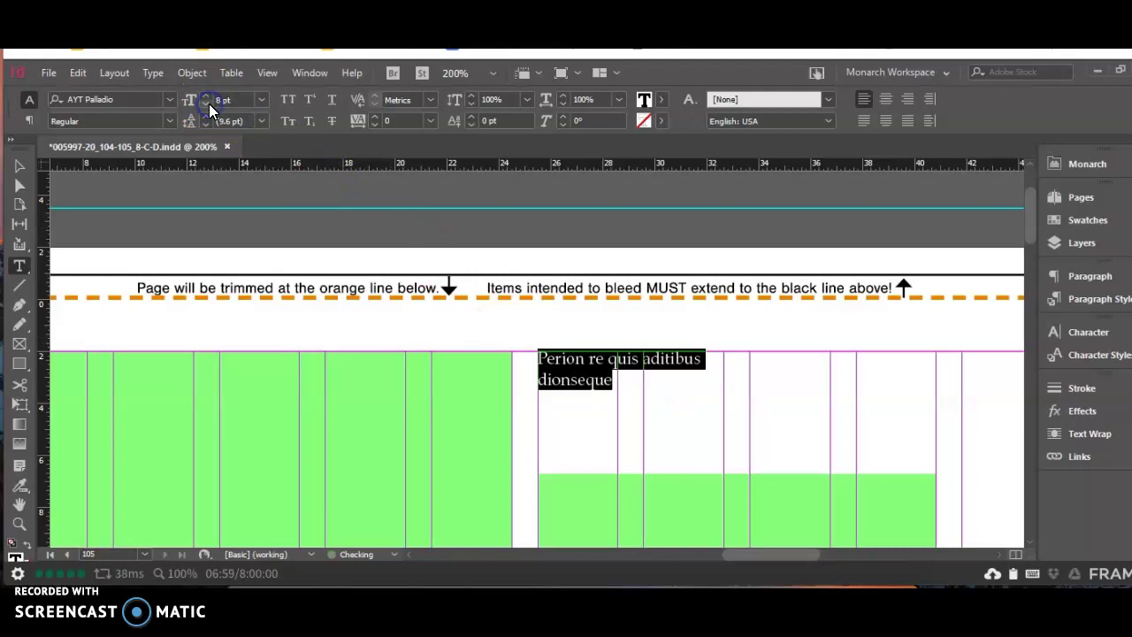
# - Enlarge the text frame to 15p4 wide, matching the rectangle below it, and about 3p7 high
pyautogui.click(19, 165)
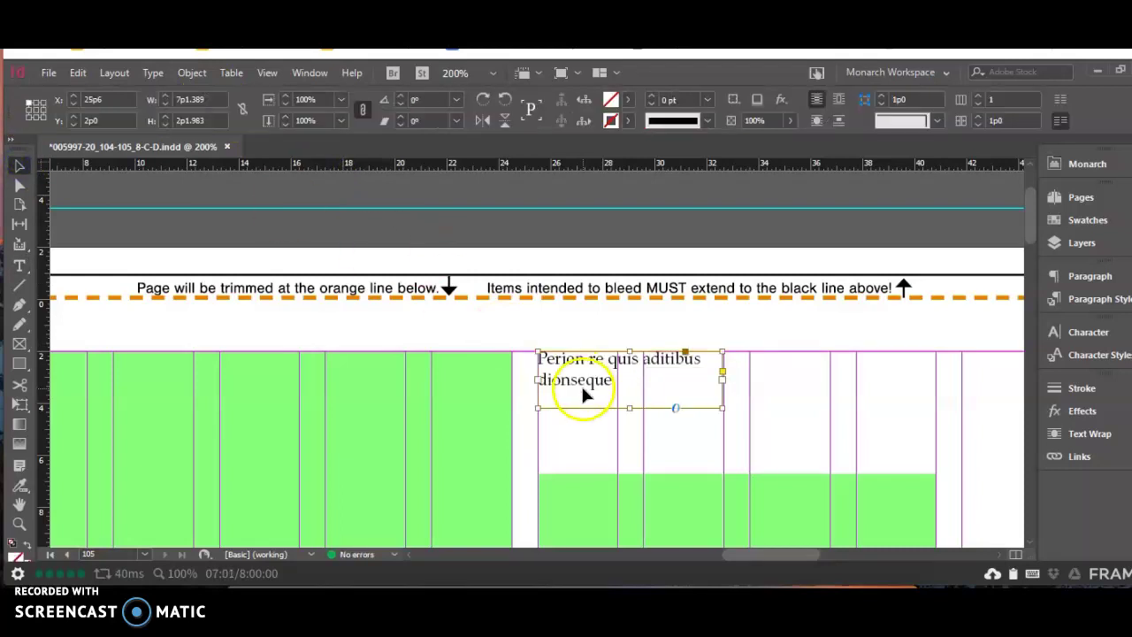
pyautogui.moveTo(723, 408); pyautogui.dragTo(724, 410)
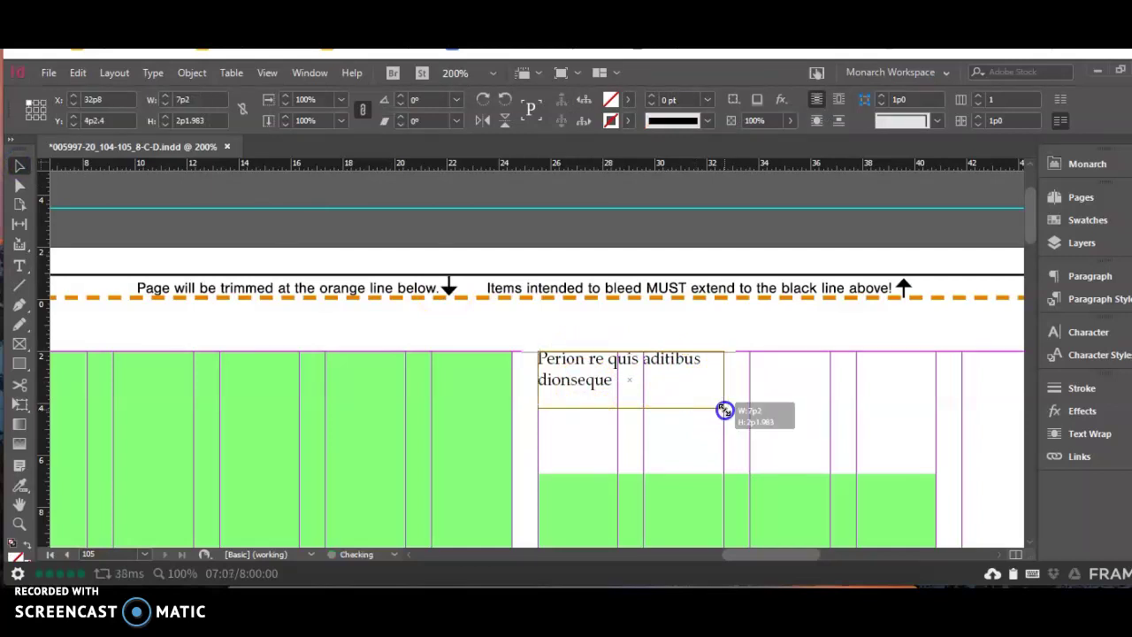
pyautogui.moveTo(632, 408); pyautogui.dragTo(635, 446)
pyautogui.moveTo(724, 399); pyautogui.dragTo(937, 412)
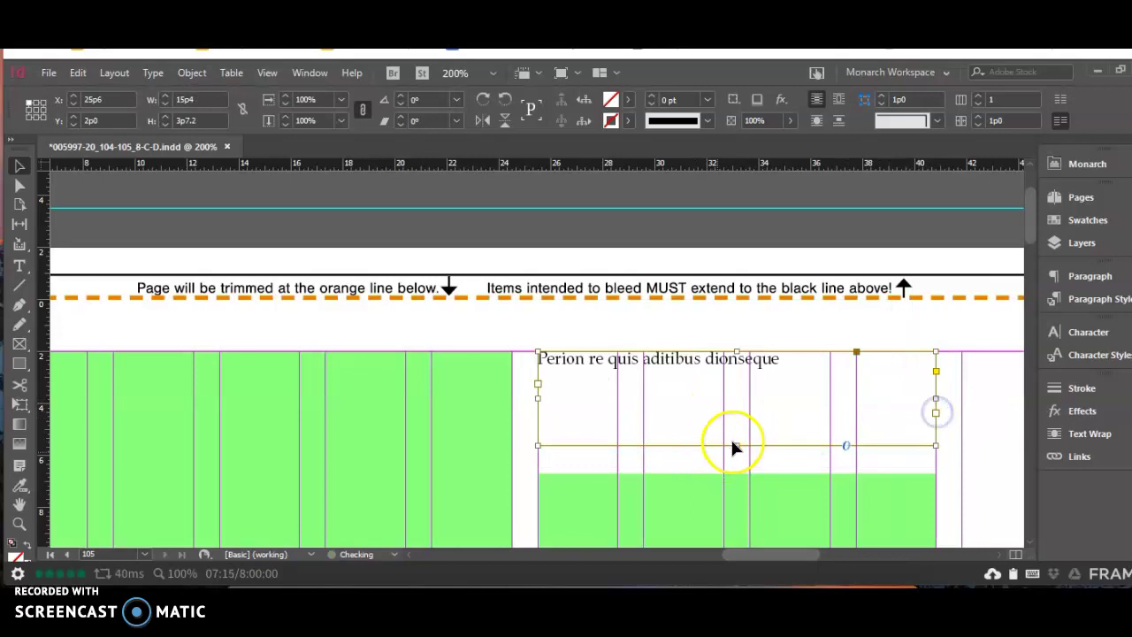
# - Fill the remaining space in the widened text frame with more placeholder text
pyautogui.doubleClick(773, 361)
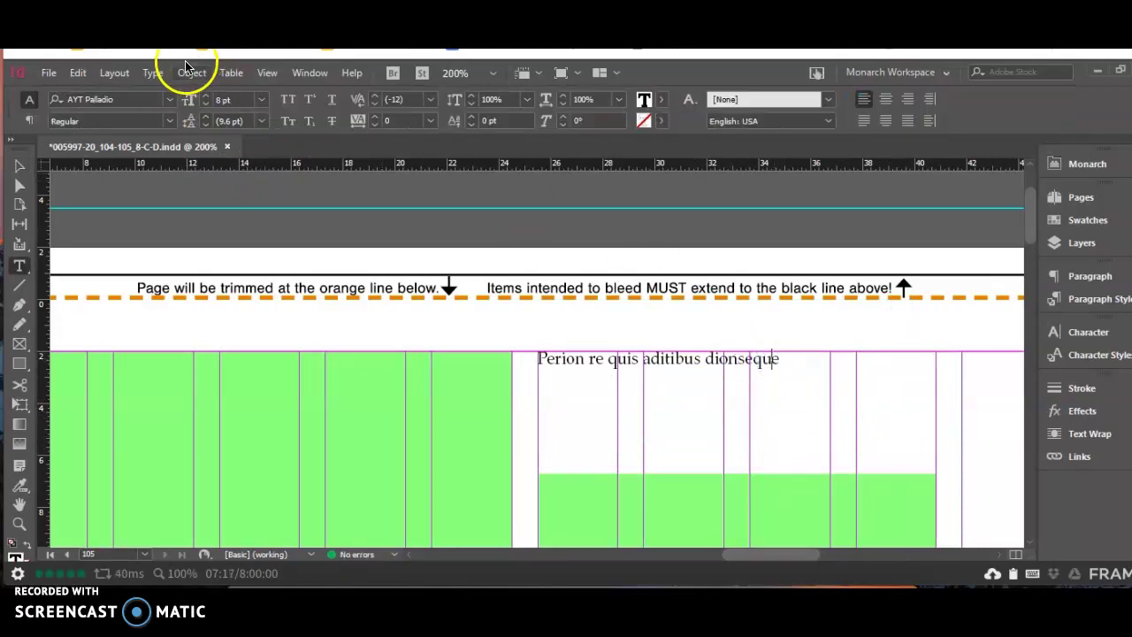
pyautogui.click(152, 70)
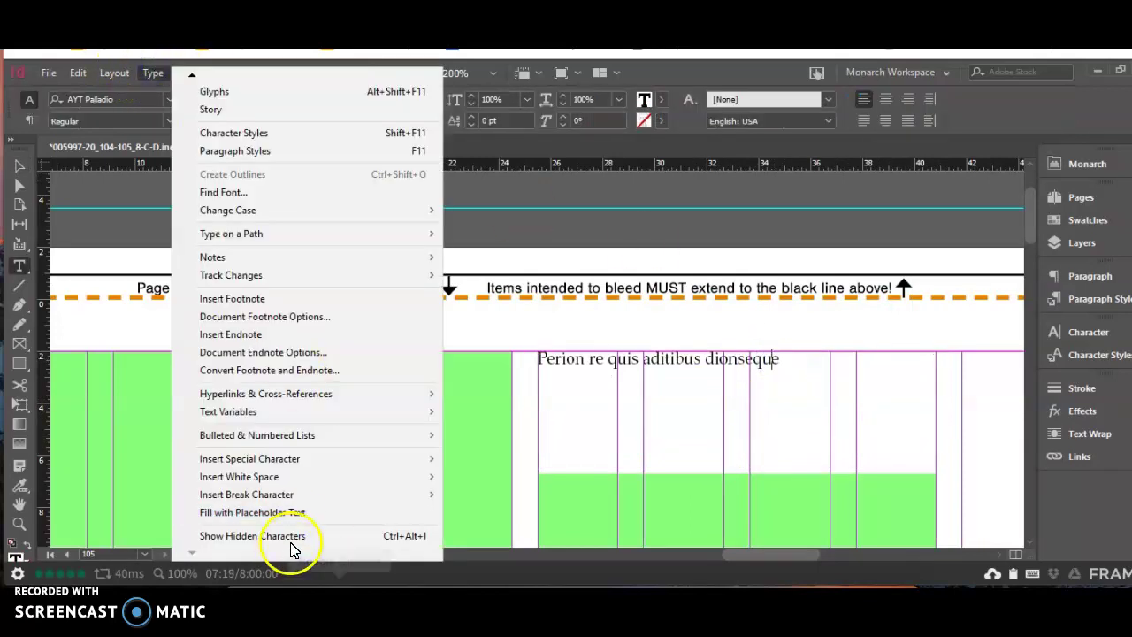
pyautogui.click(298, 513)
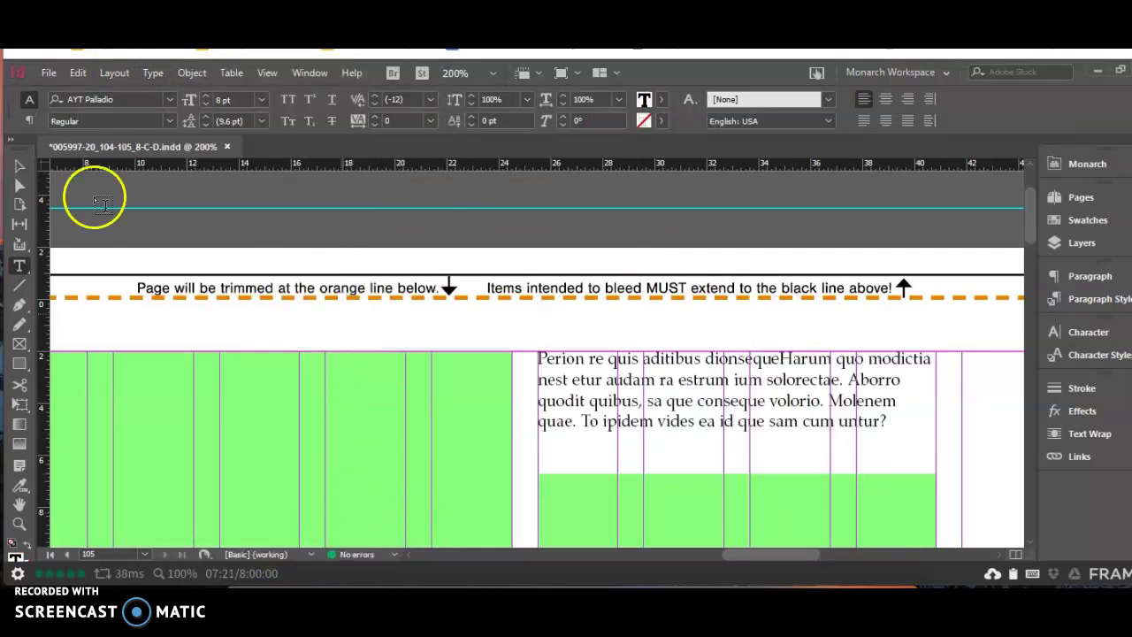
# - Lower the text frame's upper edge to Y 2p10 and extend its lower edge toward the rectangle, making it about 3p6 high
pyautogui.click(21, 165)
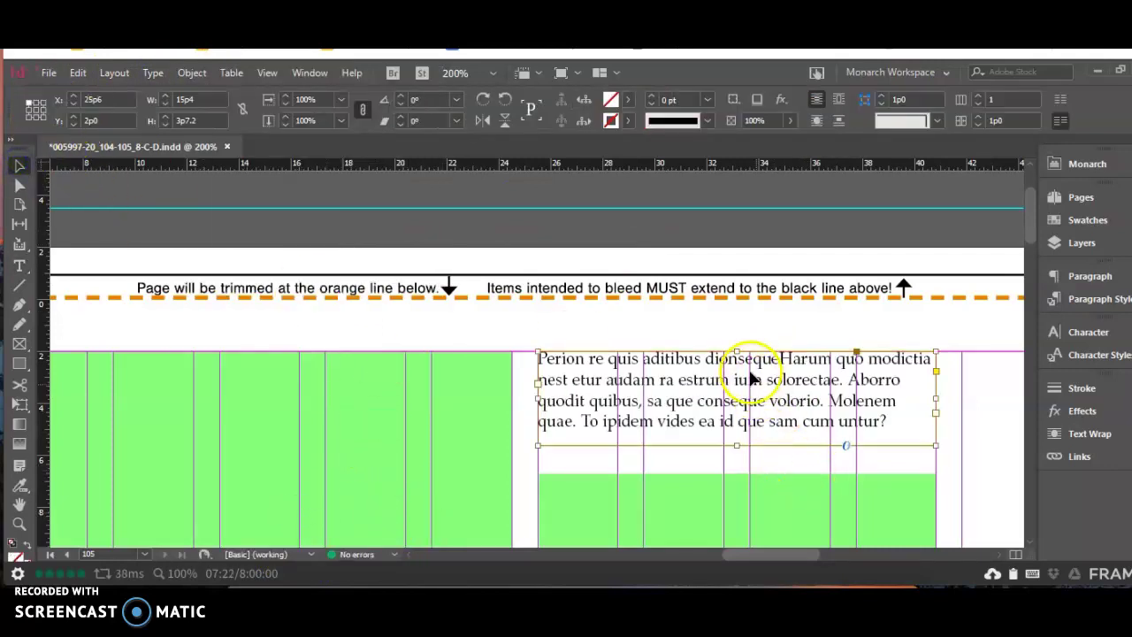
pyautogui.moveTo(737, 351); pyautogui.dragTo(737, 372)
pyautogui.moveTo(736, 444); pyautogui.dragTo(738, 464)
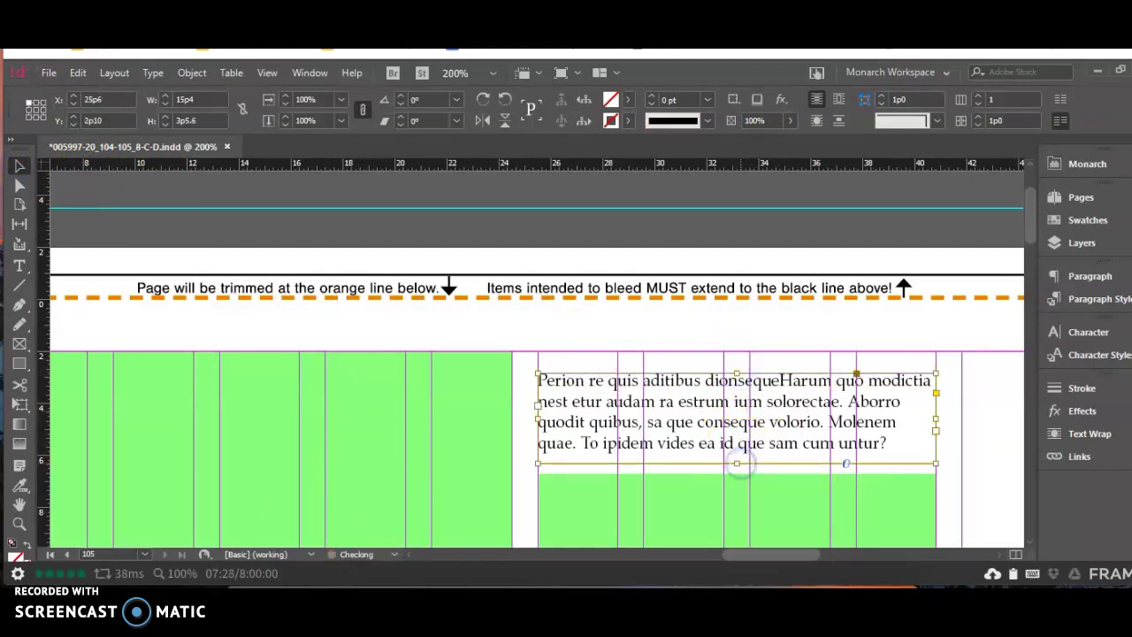
# - Nudge the 15p4-wide caption frame down to Y 3p2 so its lower edge meets the green rectangle below
pyautogui.press('Down')
pyautogui.press('Down')
pyautogui.press('Down')
pyautogui.press('Down')
pyautogui.click(733, 472)
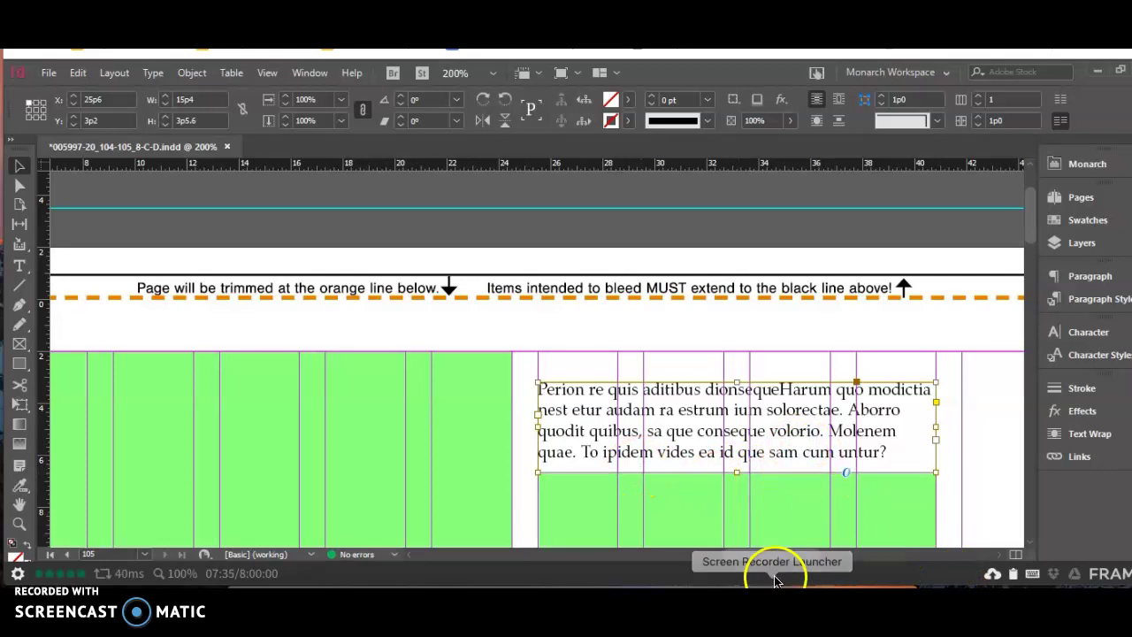
# - Copy the caption text above the green rectangle from "bus dionseque" through "untur"
pyautogui.moveTo(820, 557)
pyautogui.mouseDown()
pyautogui.moveTo(851, 558)
pyautogui.moveTo(831, 559)
pyautogui.mouseUp()
pyautogui.click(20, 264)
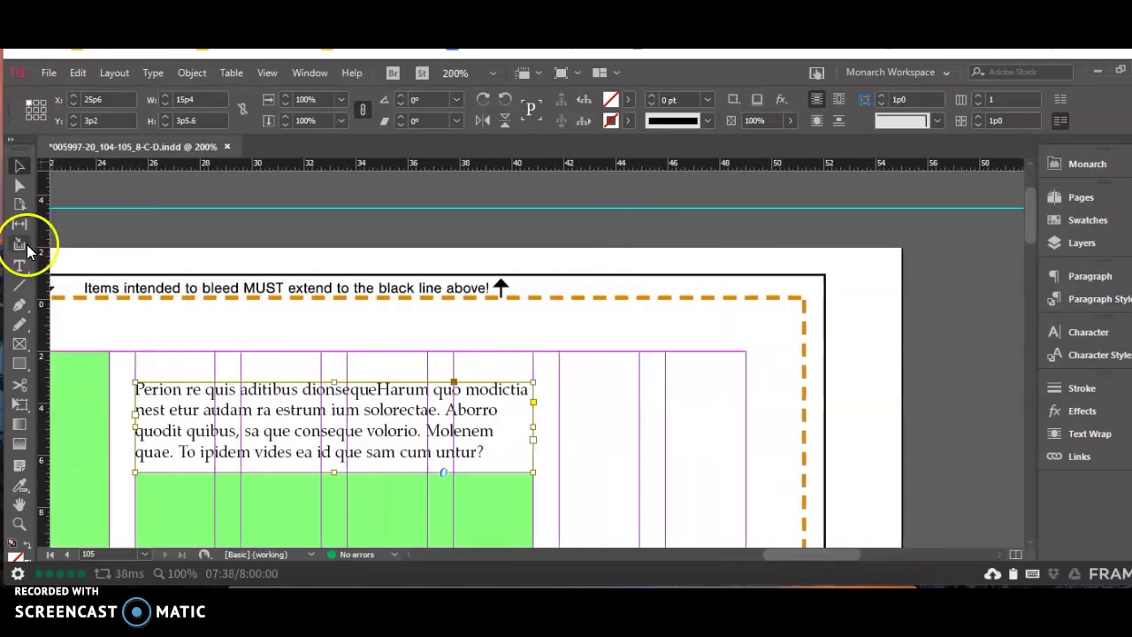
pyautogui.click(246, 431)
pyautogui.moveTo(483, 453); pyautogui.dragTo(274, 390)
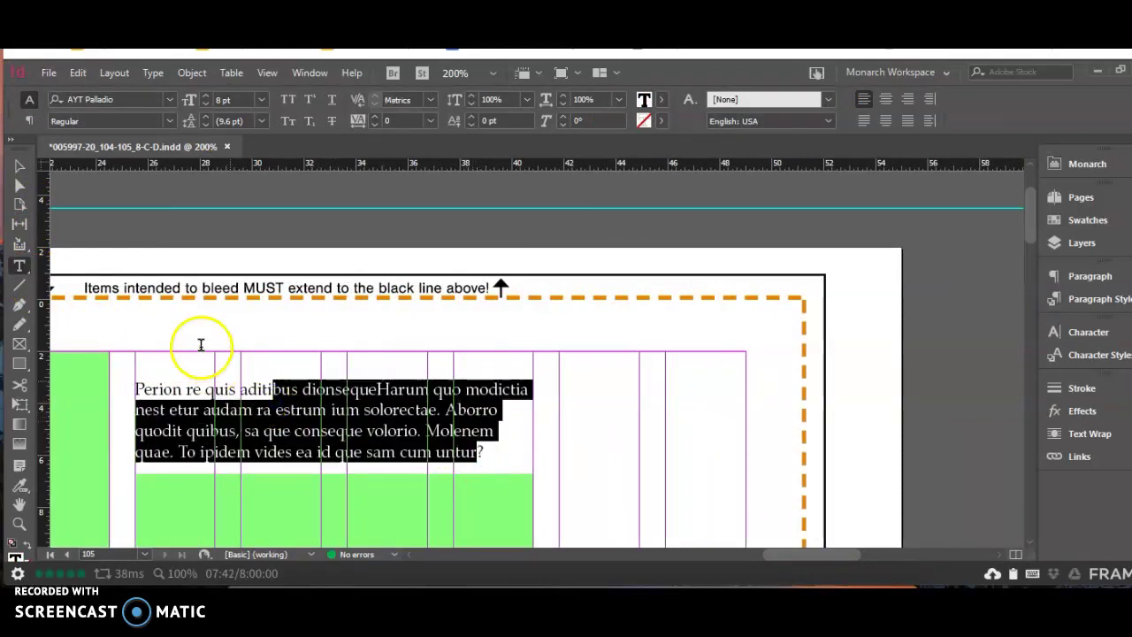
pyautogui.hotkey('ctrl', 'c')
# - Create a 7p2-wide text frame at the top of the two outermost columns, paste the copied text, and lengthen it to about 6p6 high
pyautogui.moveTo(560, 351); pyautogui.dragTo(747, 474)
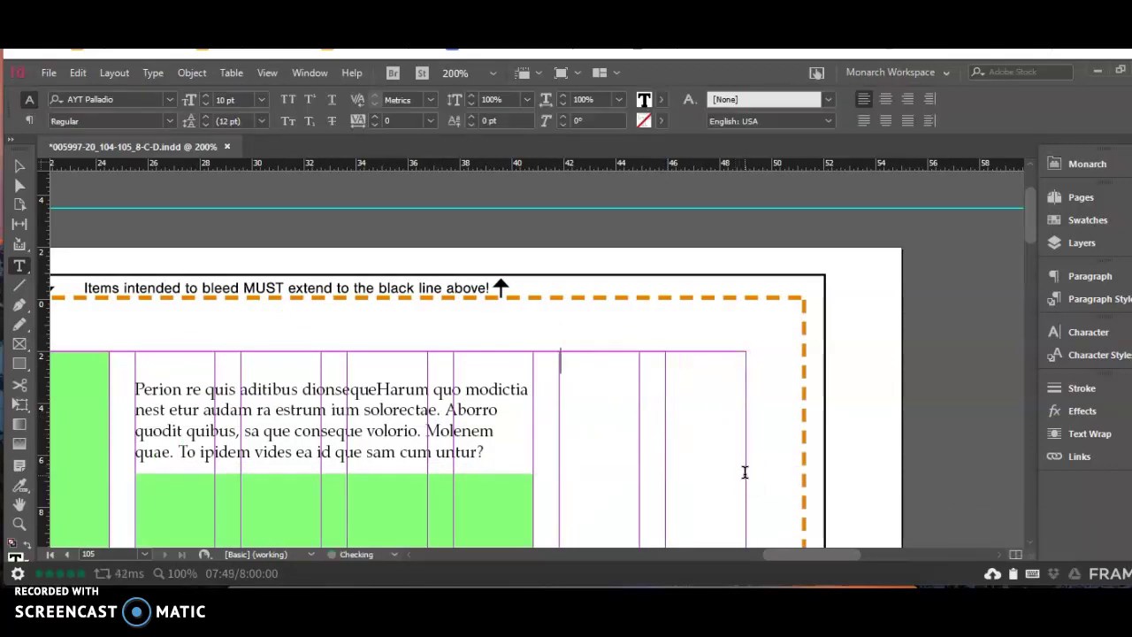
pyautogui.hotkey('ctrl', 'v')
pyautogui.click(751, 473)
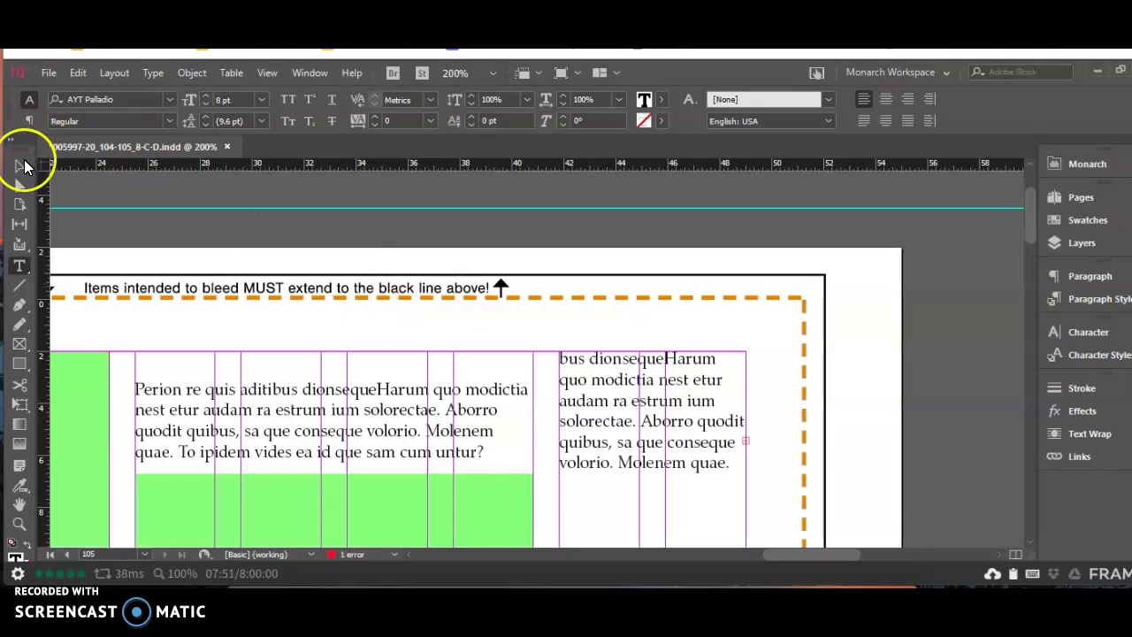
pyautogui.click(19, 165)
pyautogui.moveTo(651, 474); pyautogui.dragTo(652, 522)
pyautogui.scroll(-2, 790, 472)
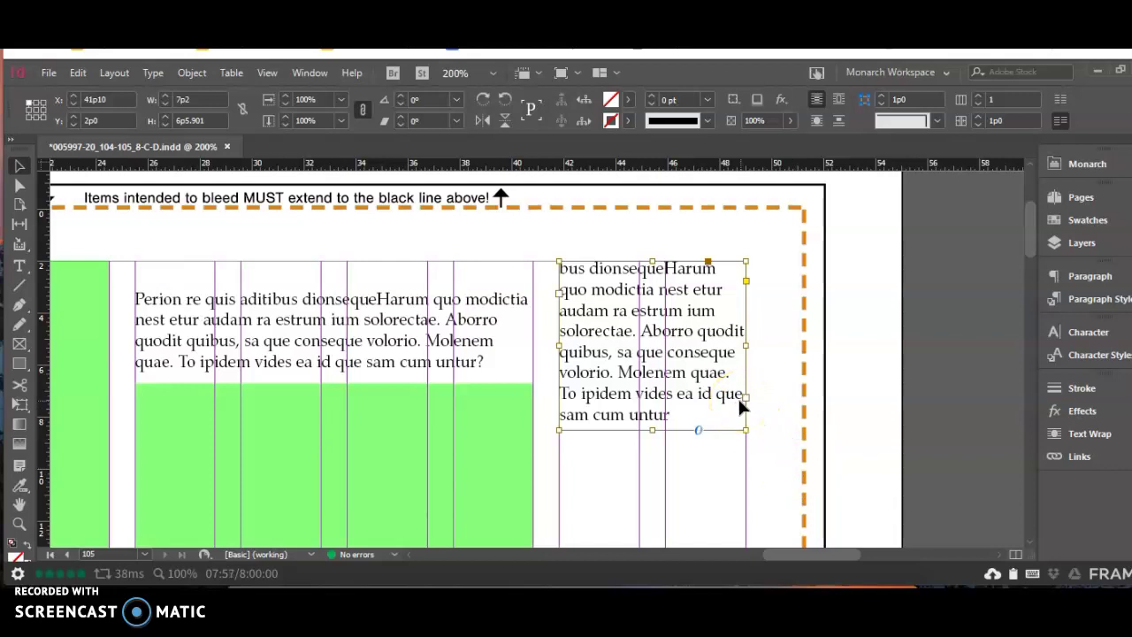
# - Duplicate the narrow text frame and place the copy at X 41p10, Y about 12p7, just above the wide green rectangle
pyautogui.moveTo(737, 397); pyautogui.dragTo(653, 500)
pyautogui.scroll(-3, 806, 426)
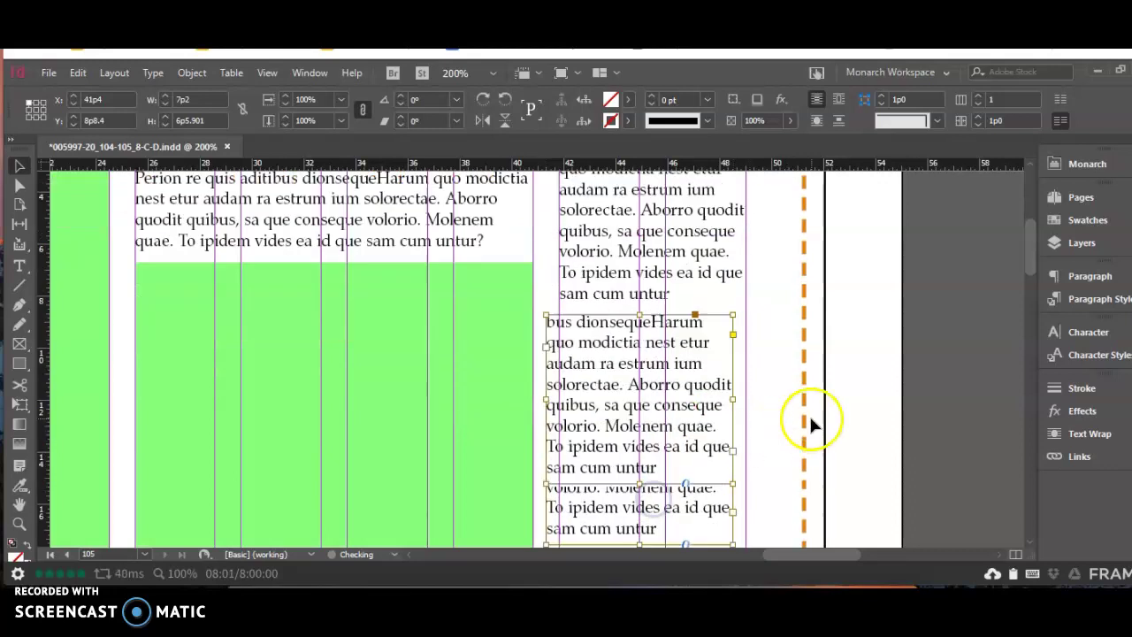
pyautogui.scroll(-3, 884, 368)
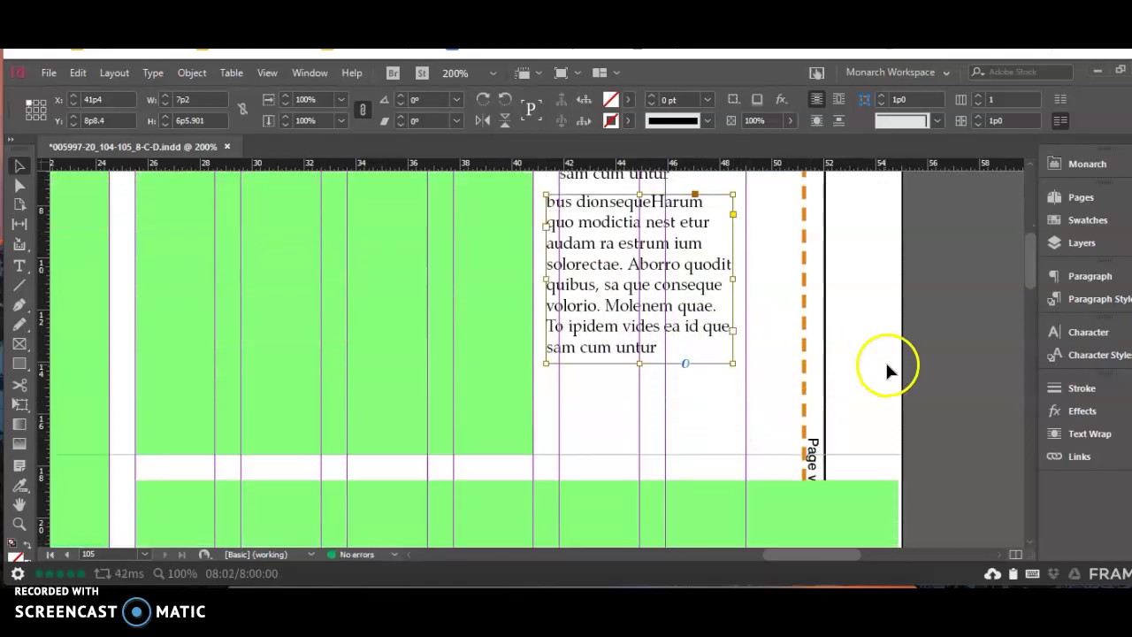
pyautogui.moveTo(655, 287); pyautogui.dragTo(628, 394)
pyautogui.click(622, 417)
pyautogui.press('Down')
pyautogui.press('Down')
pyautogui.press('Down')
pyautogui.press('Down')
pyautogui.press('Down')
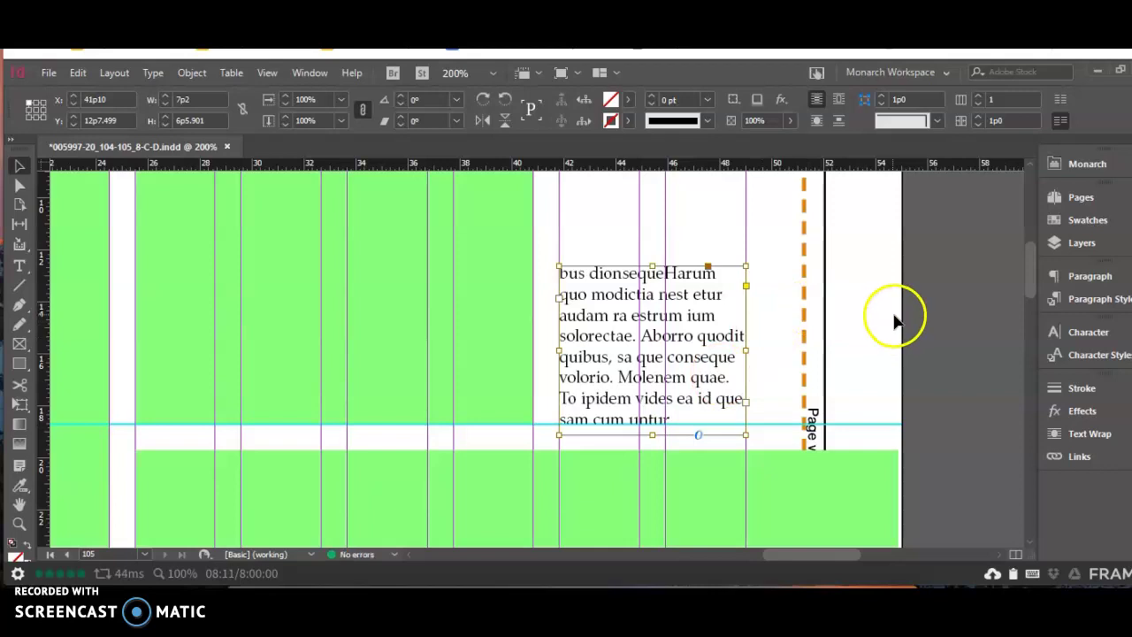
# - Move the upper narrow text frame down to Y about 5p6, keeping it at X 41p10 above its duplicate
pyautogui.scroll(3, 896, 316)
pyautogui.click(668, 241)
pyautogui.moveTo(668, 241); pyautogui.dragTo(647, 313)
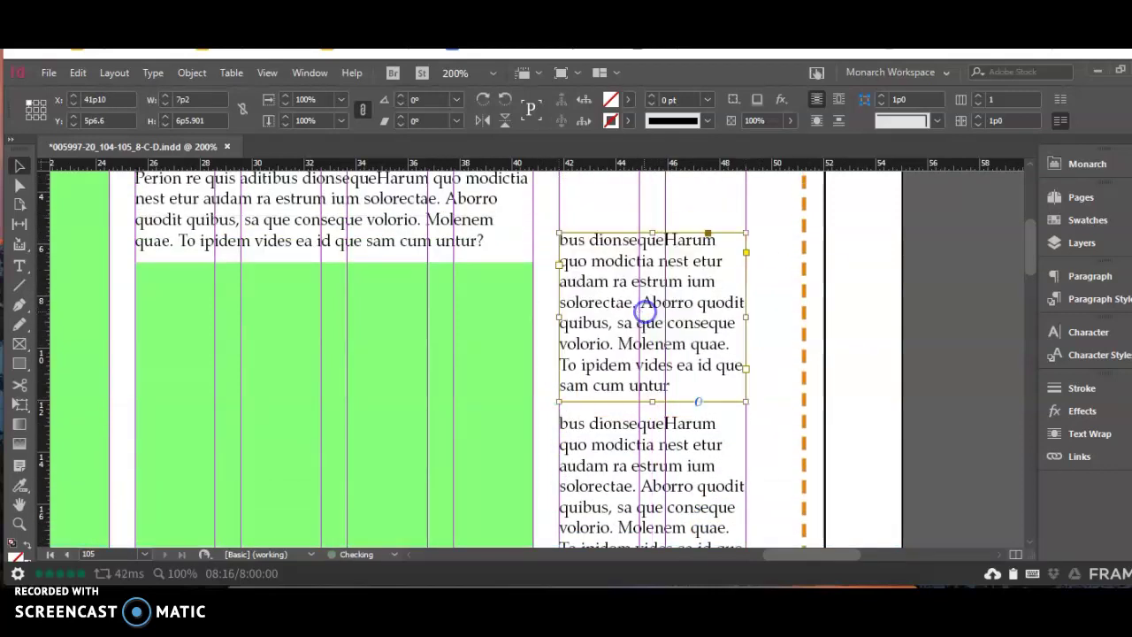
pyautogui.click(914, 323)
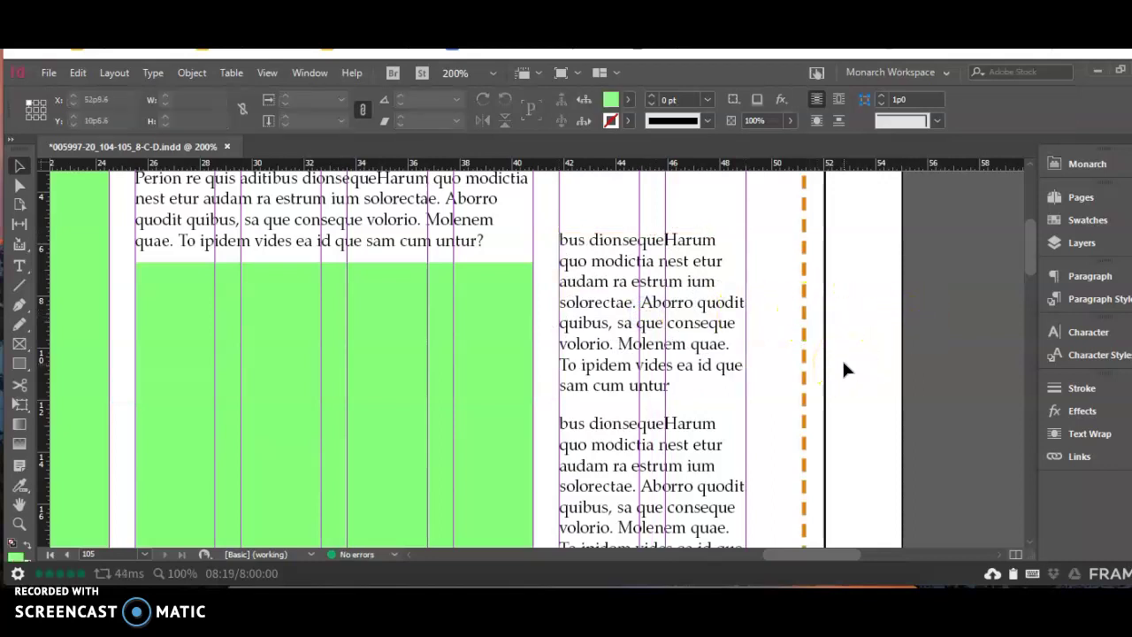
pyautogui.hotkey('ctrl', 'alt', '0')
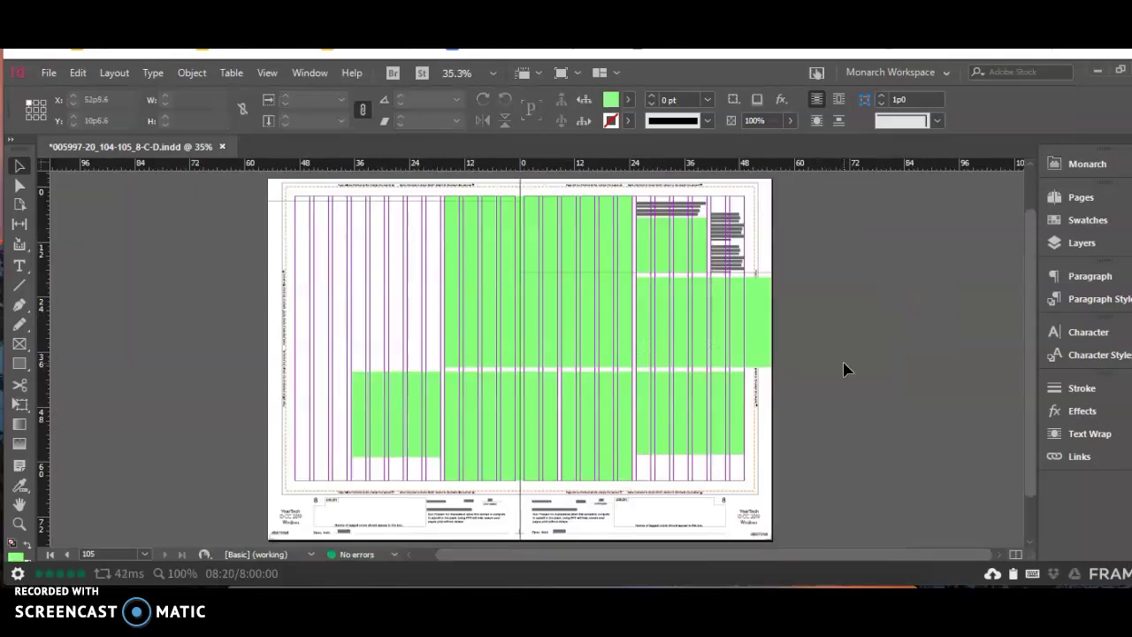
# - Examine the empty caption space below the lower outer green rectangle on the right page
pyautogui.click(731, 225)
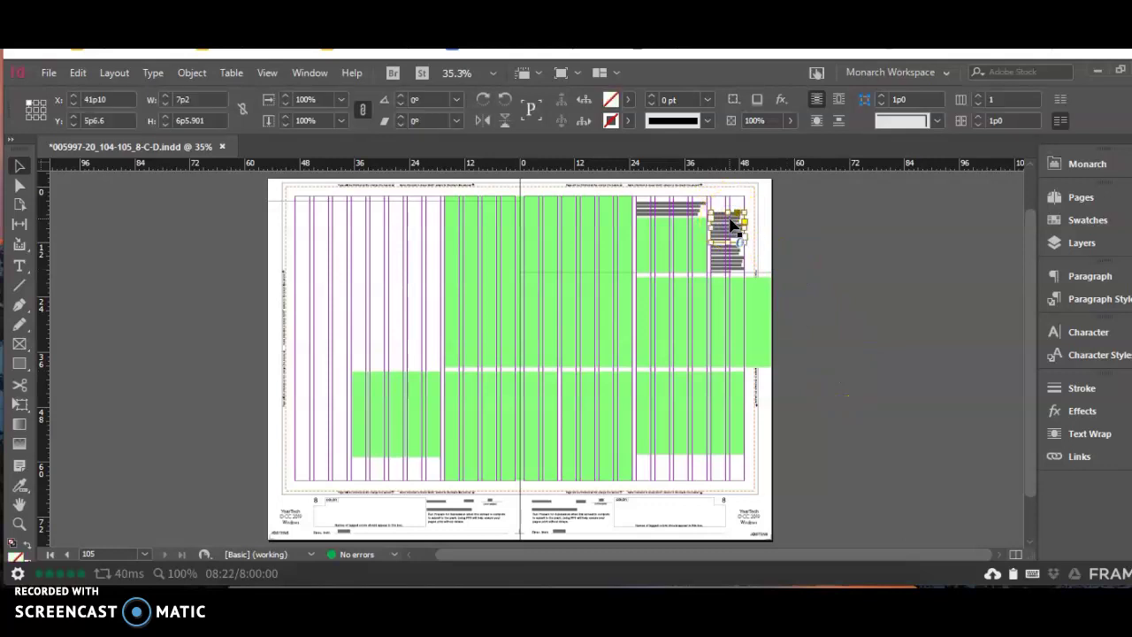
pyautogui.click(677, 445)
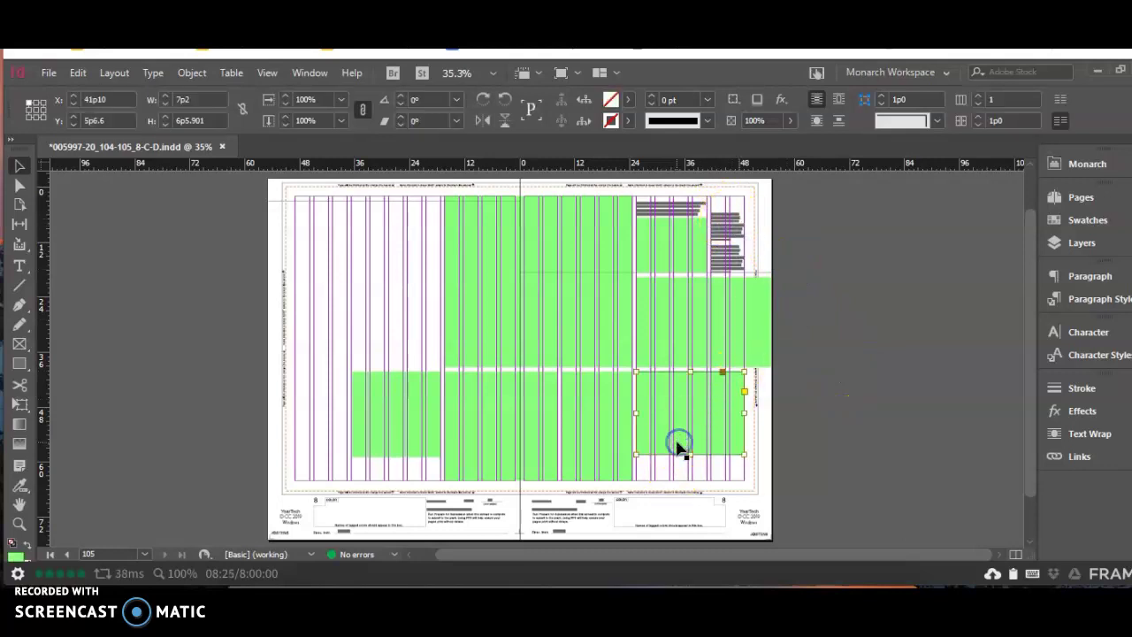
pyautogui.hotkey('ctrl', '2')
pyautogui.scroll(-10, 857, 495)
pyautogui.scroll(3, 712, 363)
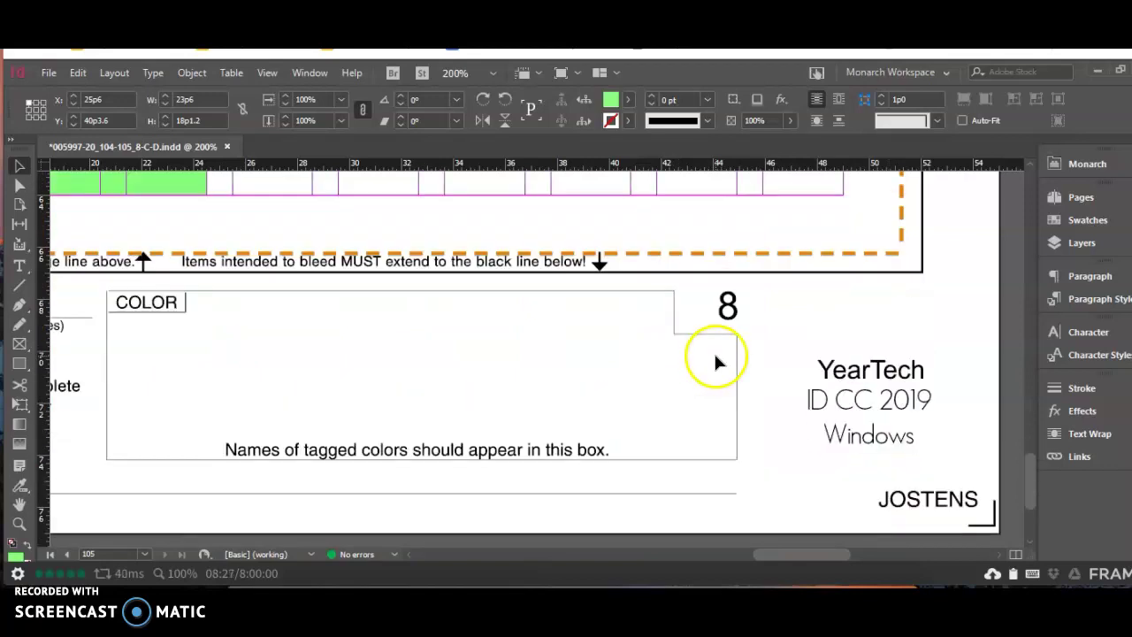
pyautogui.scroll(2, 575, 281)
pyautogui.click(492, 280)
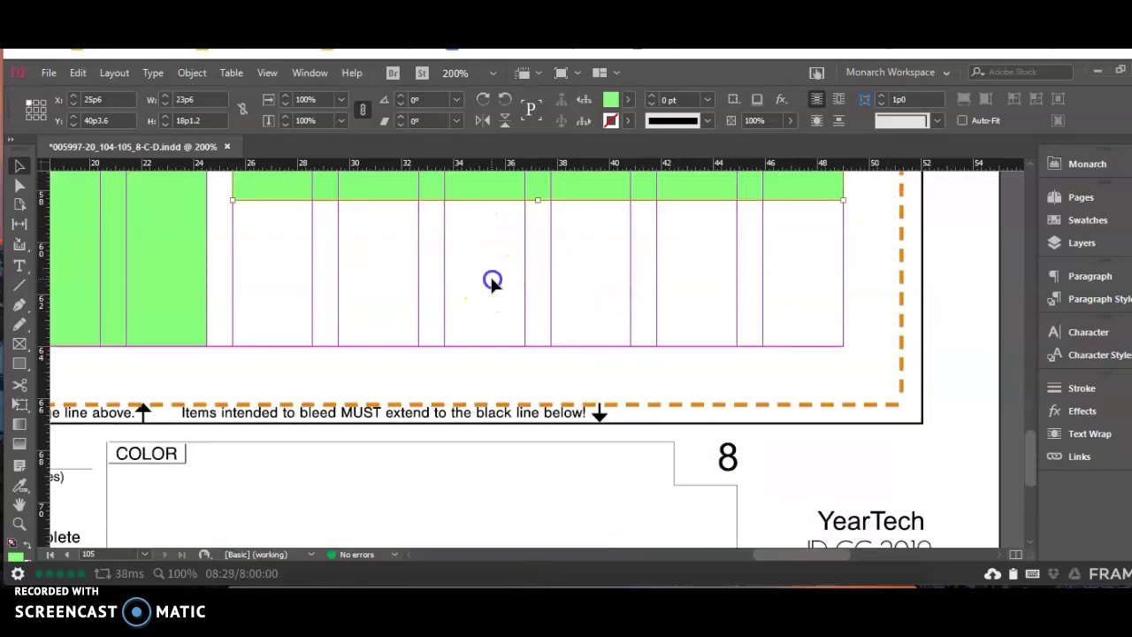
pyautogui.click(513, 292)
pyautogui.scroll(5, 566, 287)
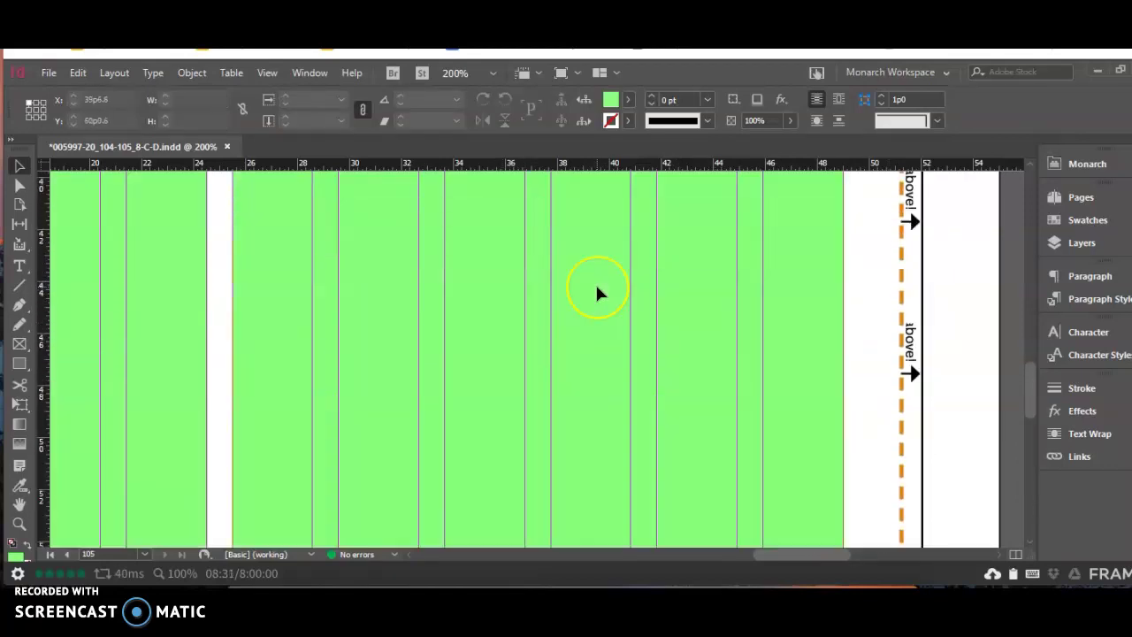
pyautogui.hotkey('ctrl', 'alt', '0')
pyautogui.click(691, 304)
pyautogui.click(739, 265)
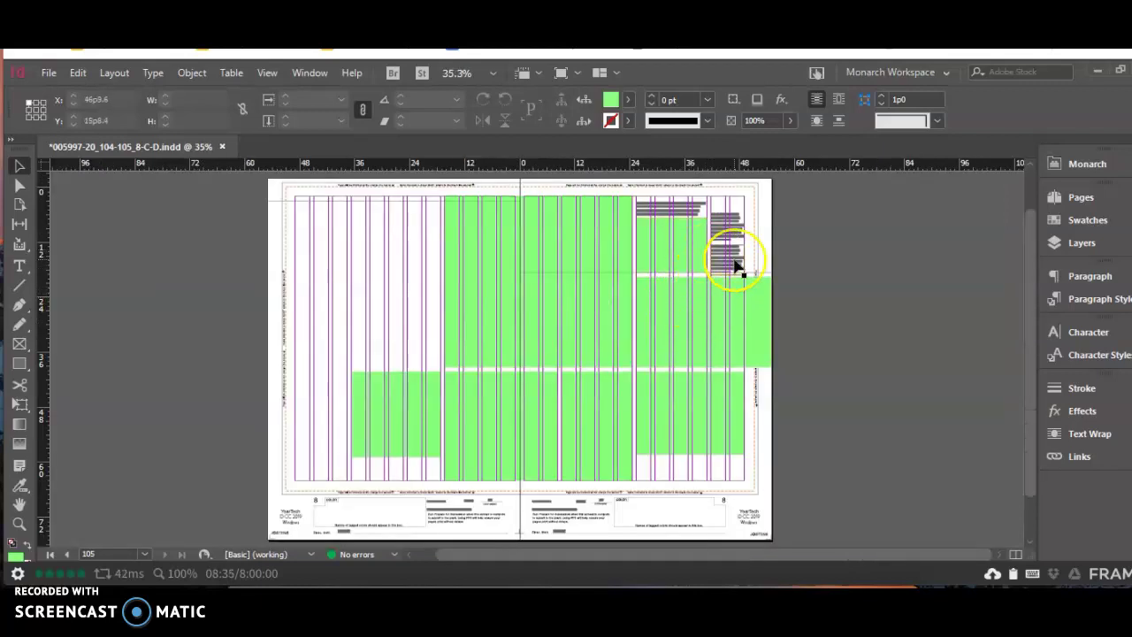
pyautogui.moveTo(730, 247); pyautogui.dragTo(747, 385)
pyautogui.click(770, 379)
pyautogui.hotkey('ctrl', 'z')
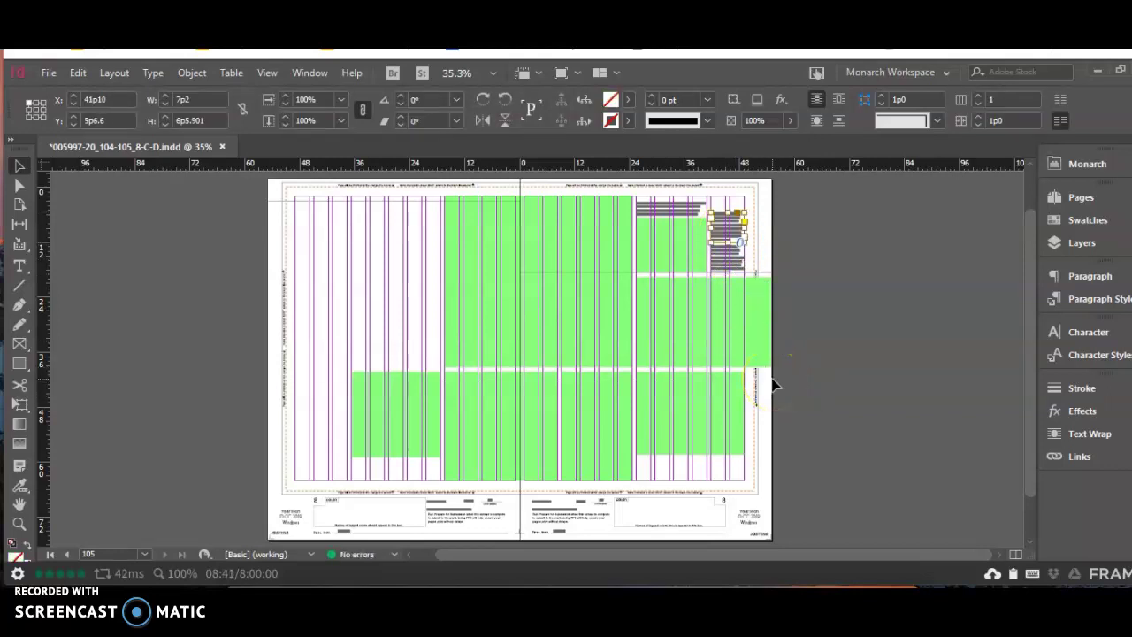
# - Paste two copies of the narrow text frame and place them side by side below the right page's lower outer rectangle
pyautogui.hotkey('ctrl', 'z')
pyautogui.moveTo(532, 362)
pyautogui.mouseDown()
pyautogui.moveTo(624, 443)
pyautogui.moveTo(642, 480)
pyautogui.mouseUp()
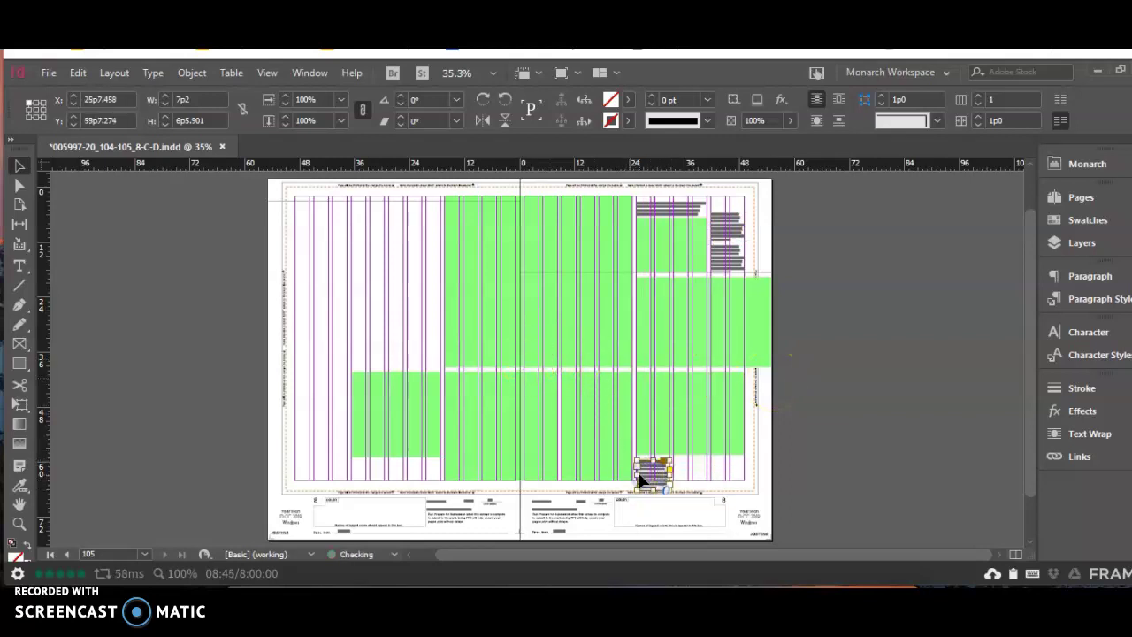
pyautogui.hotkey('ctrl', 'v')
pyautogui.moveTo(536, 354); pyautogui.dragTo(699, 477)
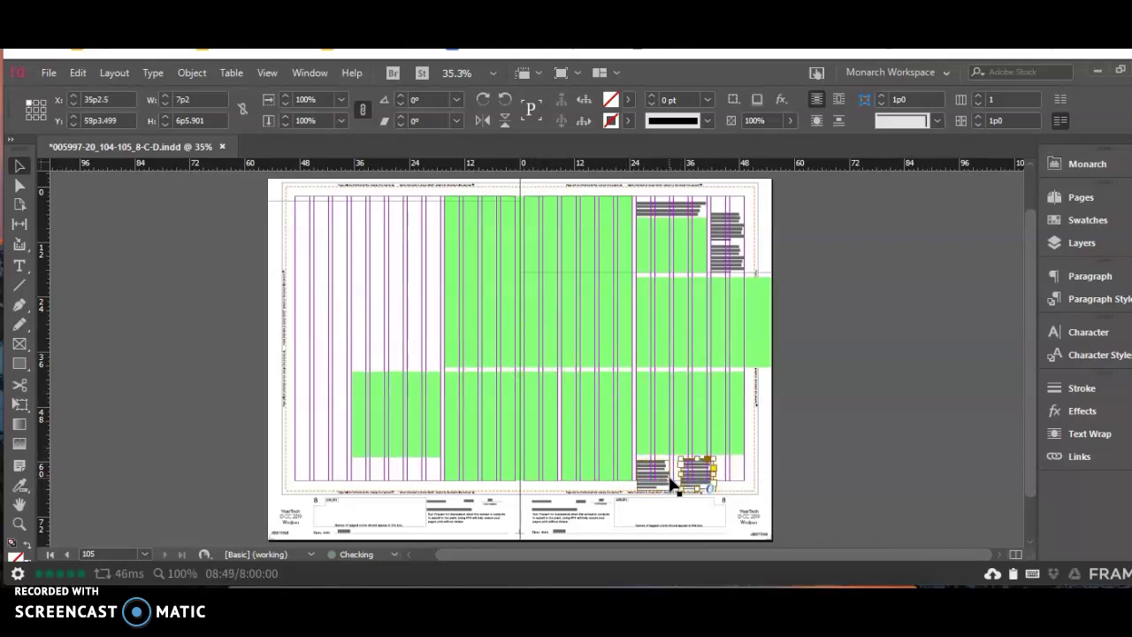
# - Paste two more copies below the left page's green rectangle, aligning them at X -24p6 and X -32p8 with Y about 59p7
pyautogui.hotkey('ctrl', 'v')
pyautogui.moveTo(536, 354); pyautogui.dragTo(405, 490)
pyautogui.hotkey('ctrl', 'v')
pyautogui.hotkey('ctrl', '2')
pyautogui.scroll(3, 574, 425)
pyautogui.moveTo(560, 450); pyautogui.dragTo(647, 361)
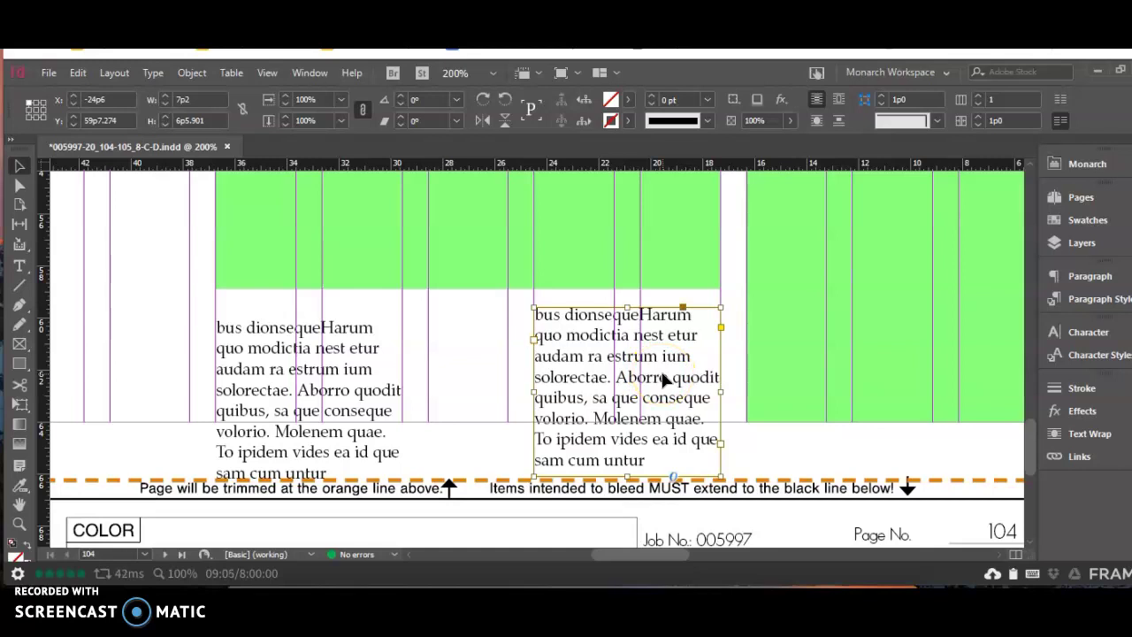
pyautogui.click(661, 427)
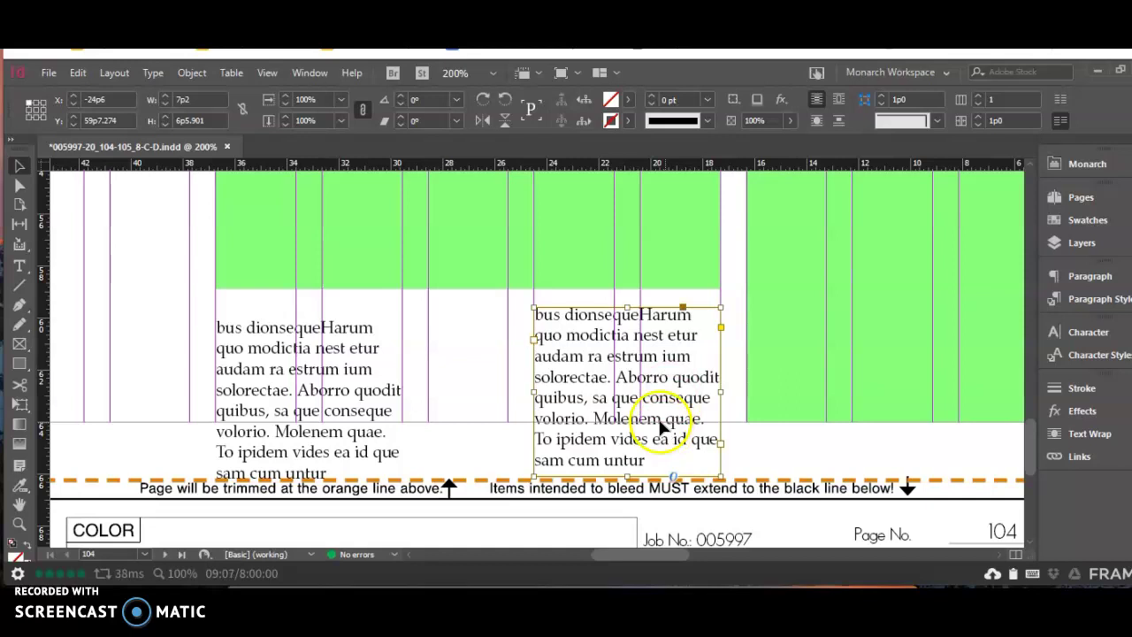
pyautogui.moveTo(347, 378); pyautogui.dragTo(449, 358)
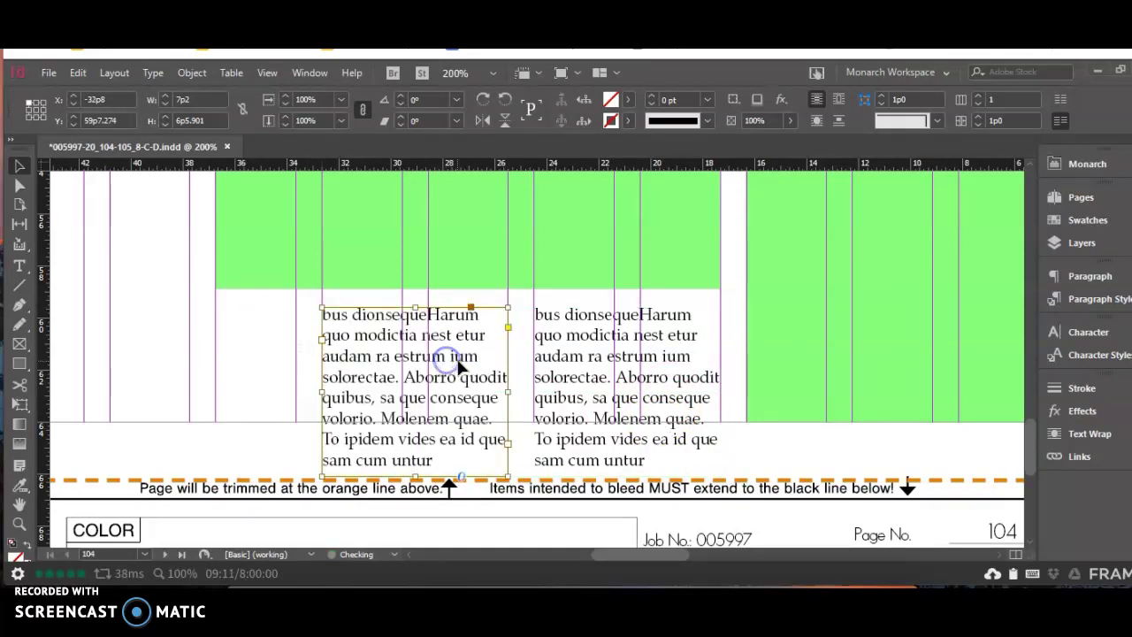
# - Delete the text after "consequ" in both caption frames on the left page
pyautogui.doubleClick(475, 405)
pyautogui.moveTo(492, 399); pyautogui.dragTo(501, 469)
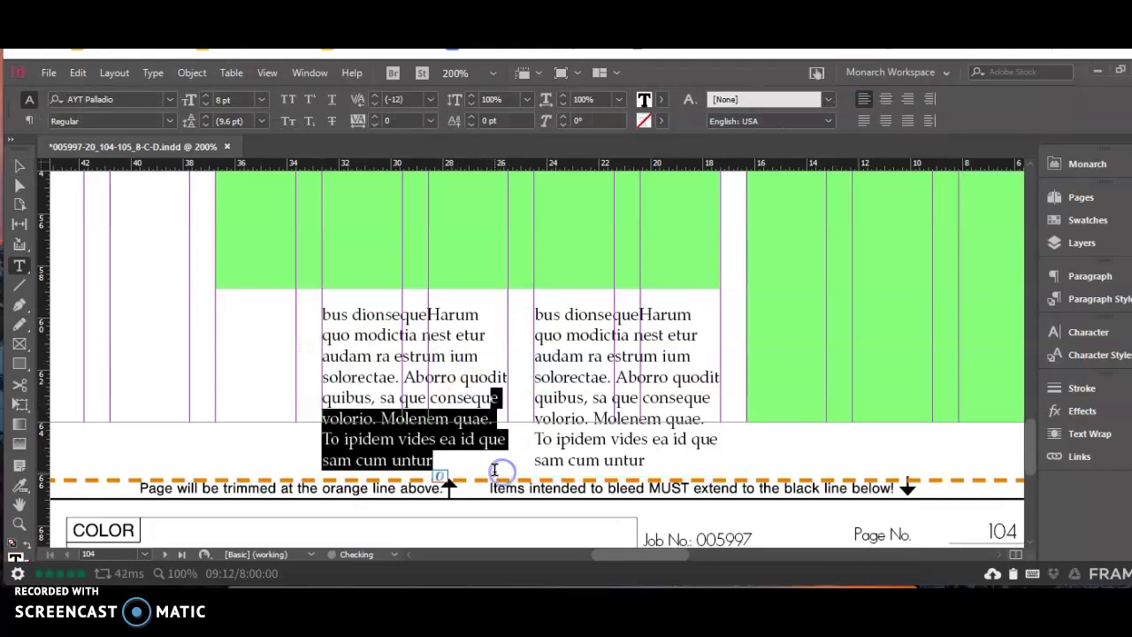
pyautogui.press('BackSpace')
pyautogui.moveTo(707, 399); pyautogui.dragTo(699, 474)
pyautogui.press('BackSpace')
# - Raise the lower edges of both left-page caption frames to the bottom margin, making them about 4p5 high
pyautogui.click(20, 166)
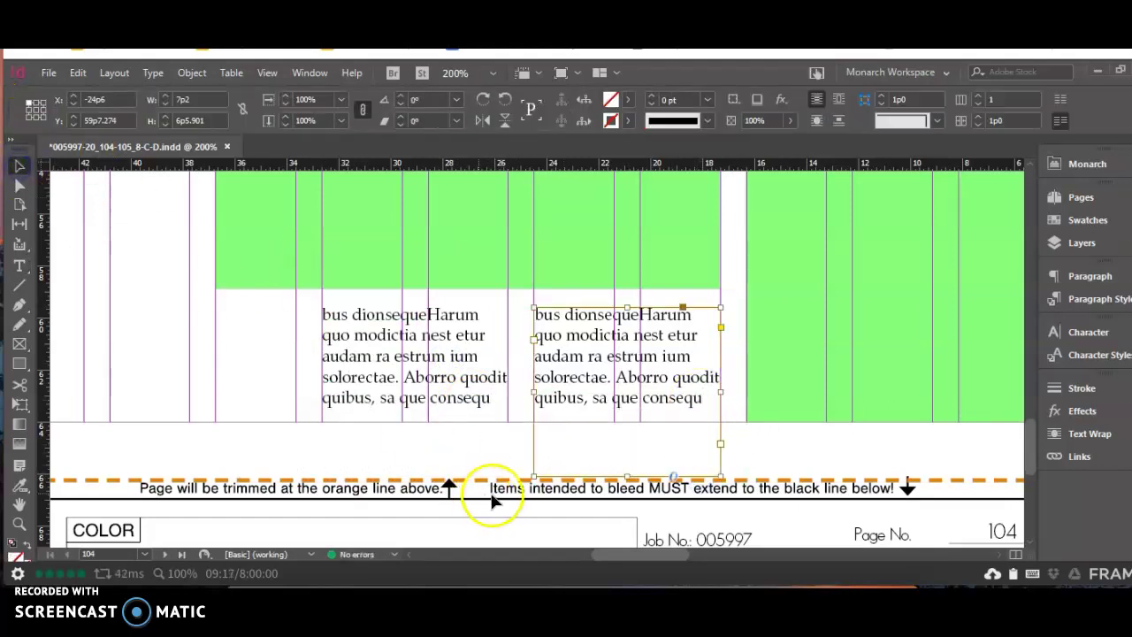
pyautogui.moveTo(626, 476); pyautogui.dragTo(621, 422)
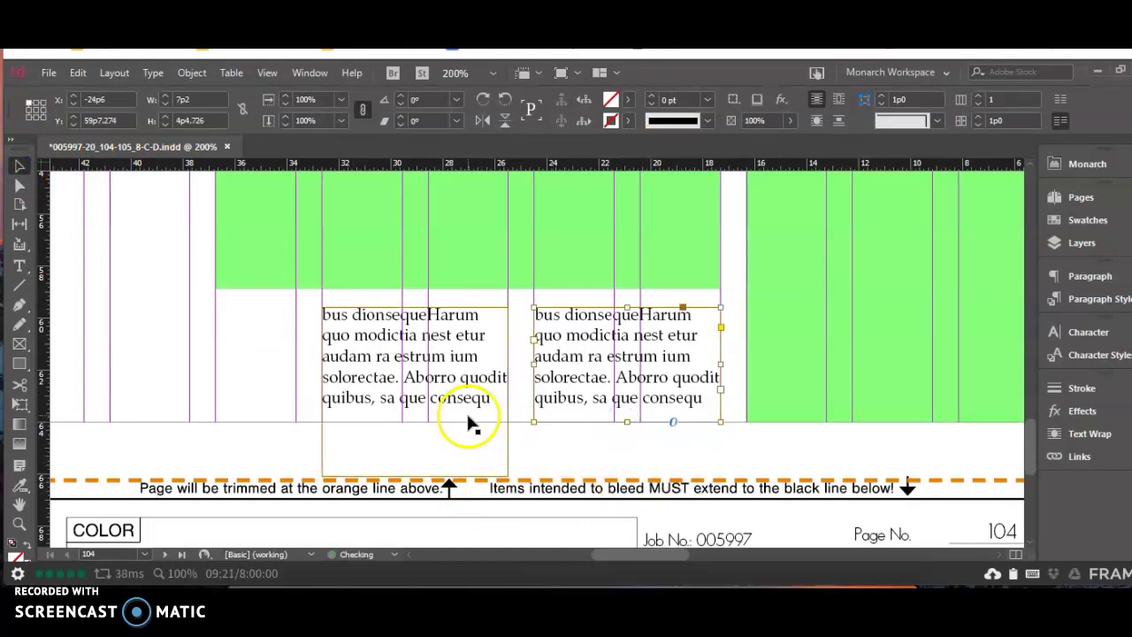
pyautogui.click(442, 450)
pyautogui.moveTo(413, 475); pyautogui.dragTo(415, 422)
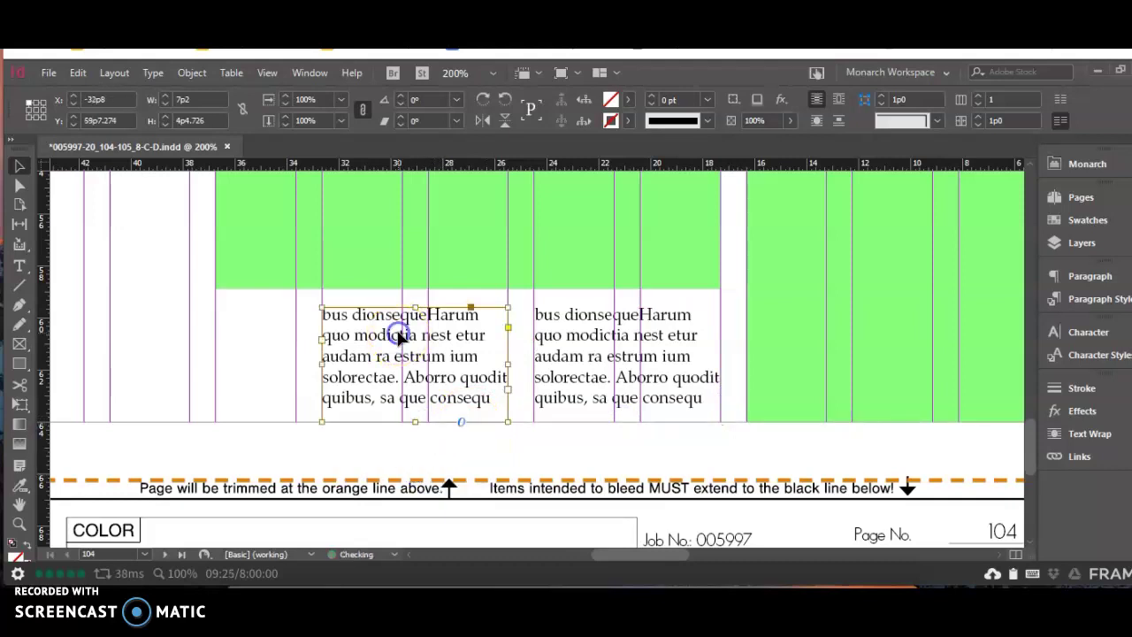
# - Align the two caption frames below the right page's lower rectangle at X 25p6 and X 33p8, with Y about 59p1
pyautogui.moveTo(612, 552); pyautogui.dragTo(762, 552)
pyautogui.click(458, 335)
pyautogui.moveTo(473, 352); pyautogui.dragTo(603, 339)
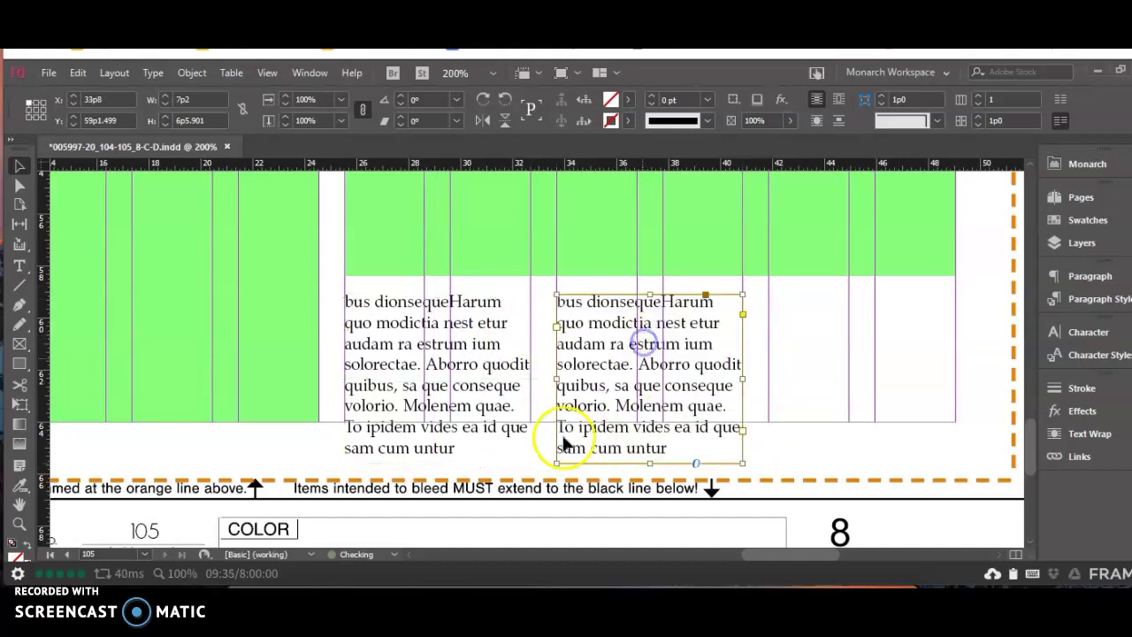
# - Delete the text after "Molenem qua" in both lower caption frames on the right page
pyautogui.doubleClick(500, 404)
pyautogui.moveTo(502, 405); pyautogui.dragTo(519, 460)
pyautogui.press('BackSpace')
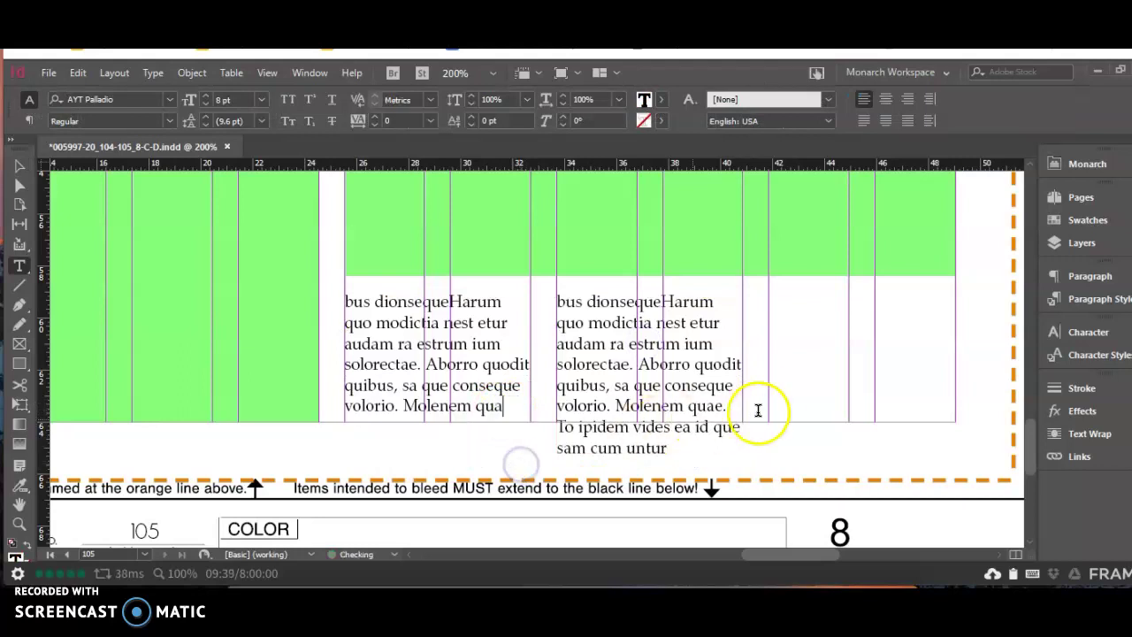
pyautogui.moveTo(716, 405); pyautogui.dragTo(724, 456)
pyautogui.press('BackSpace')
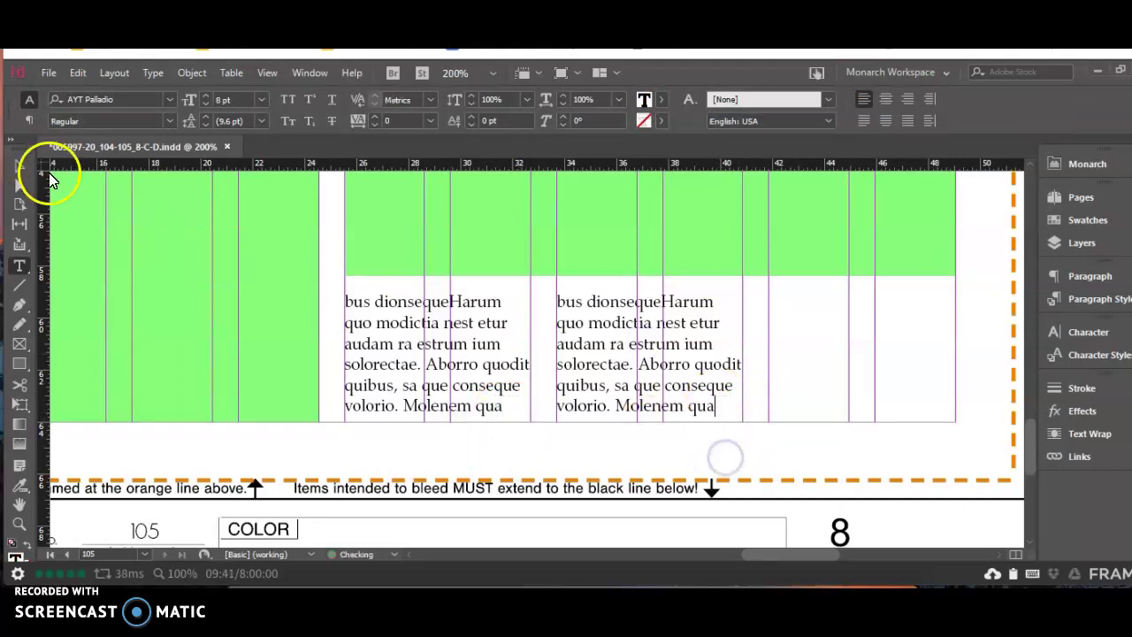
# - Raise the lower edges of both lower right-page caption frames to the bottom margin, making the first about 4p10 high
pyautogui.click(21, 167)
pyautogui.moveTo(649, 463); pyautogui.dragTo(646, 427)
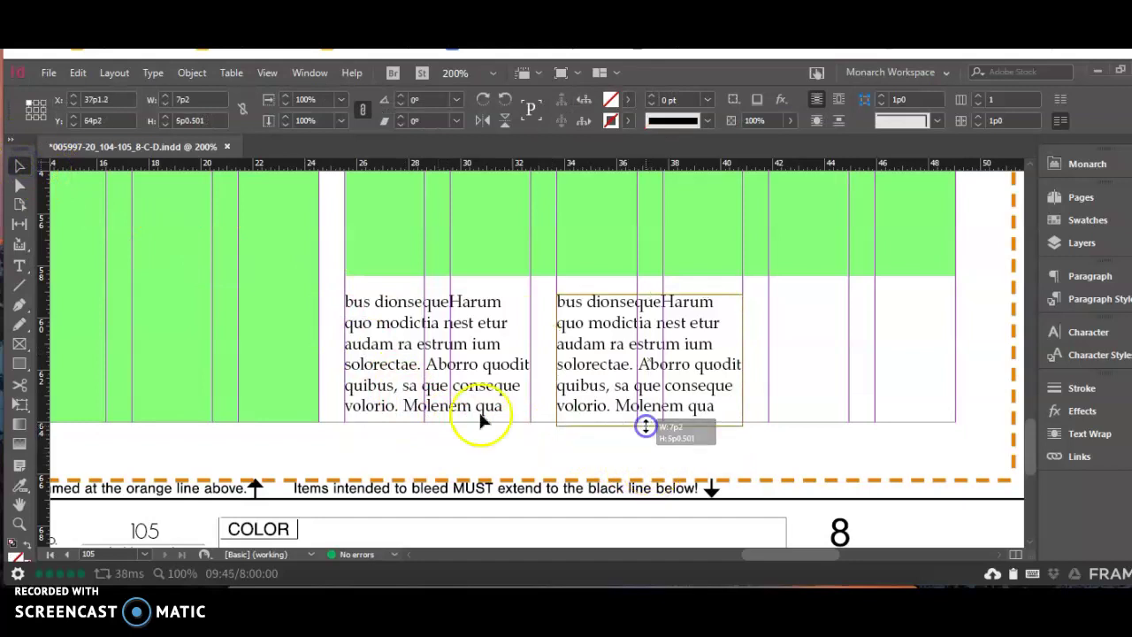
pyautogui.click(418, 398)
pyautogui.moveTo(435, 461); pyautogui.dragTo(434, 422)
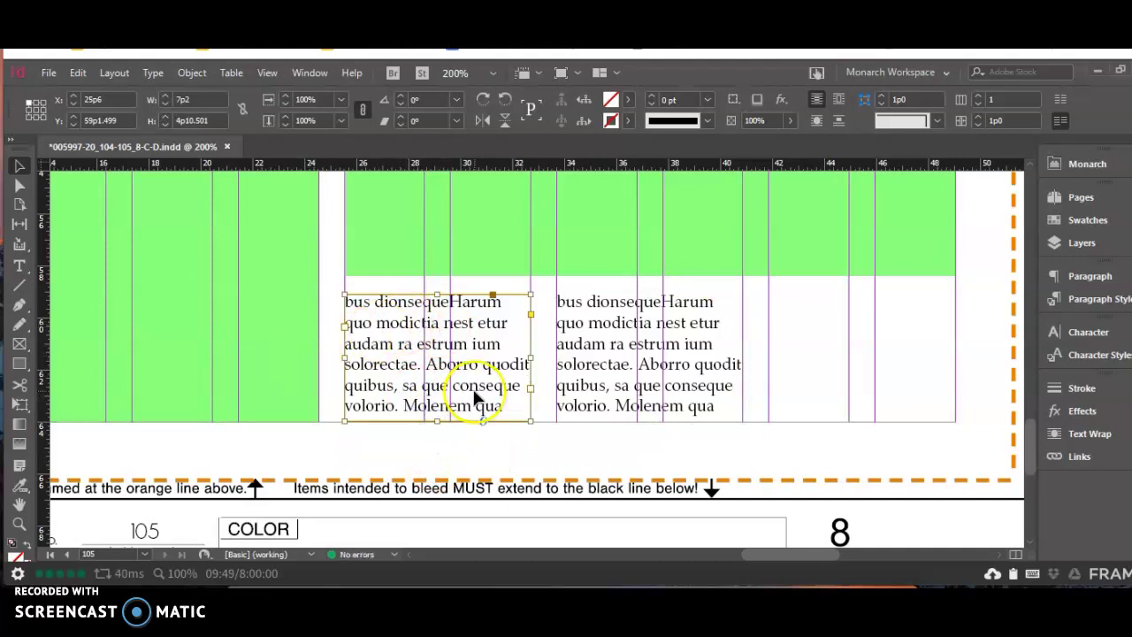
pyautogui.hotkey('ctrl', 'alt', '0')
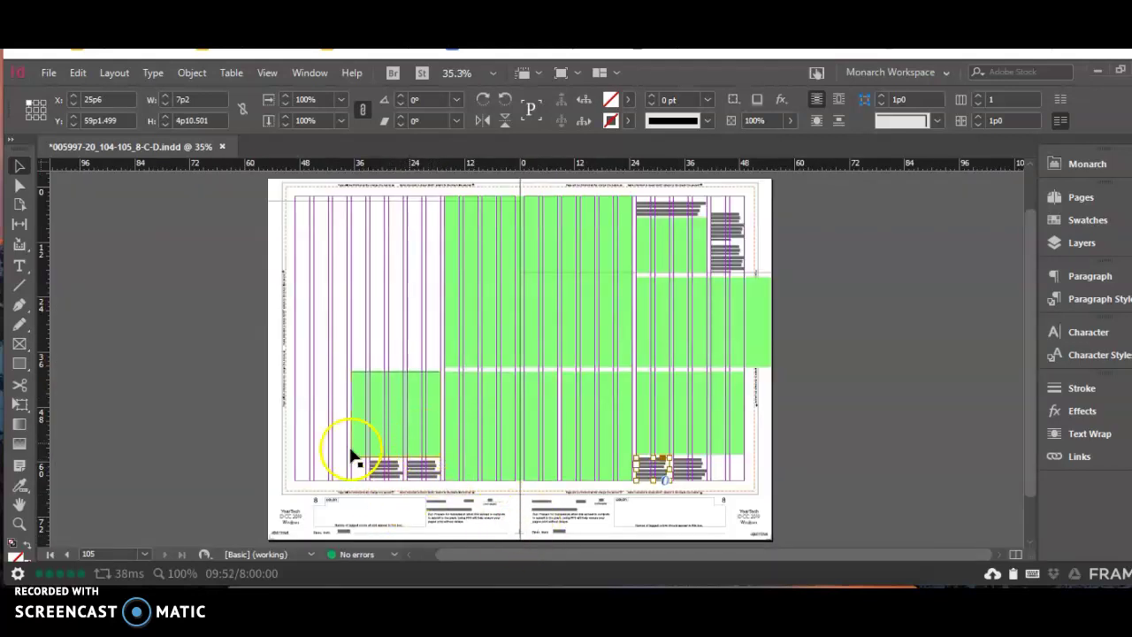
pyautogui.click(306, 425)
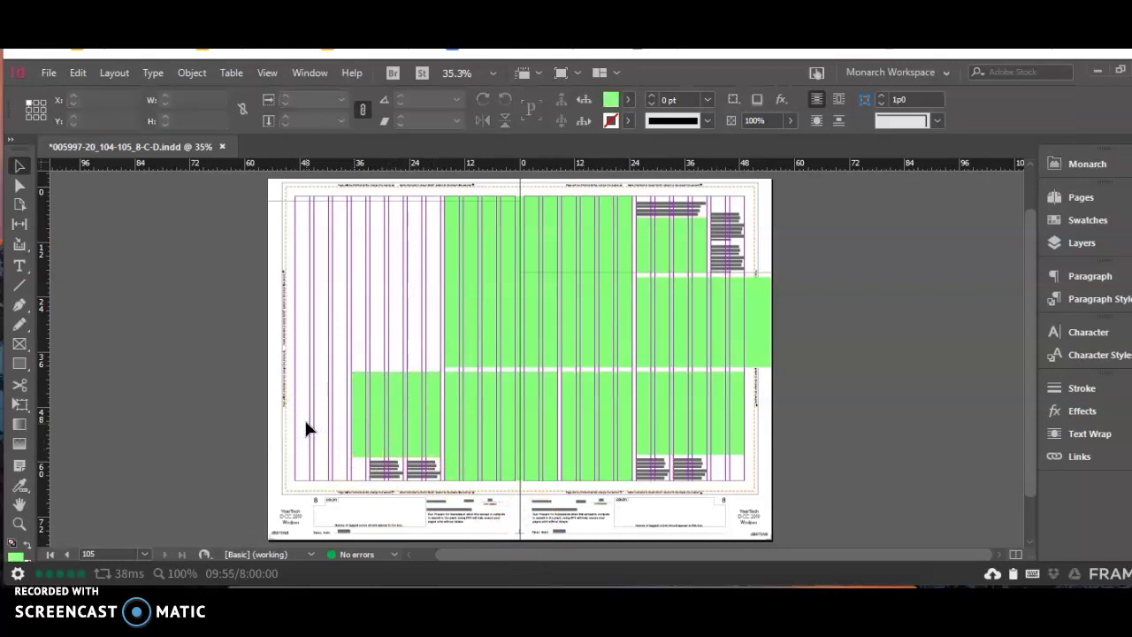
# - Preview the spread without guides and frame edges and return to the normal view
pyautogui.press('w')
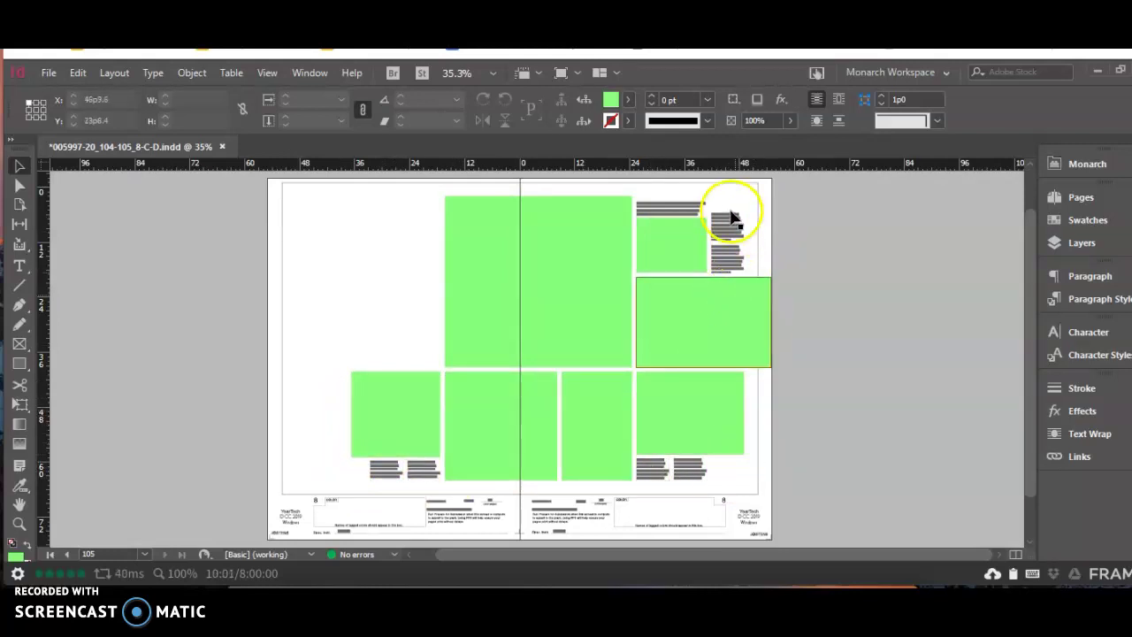
pyautogui.click(336, 384)
pyautogui.press('w')
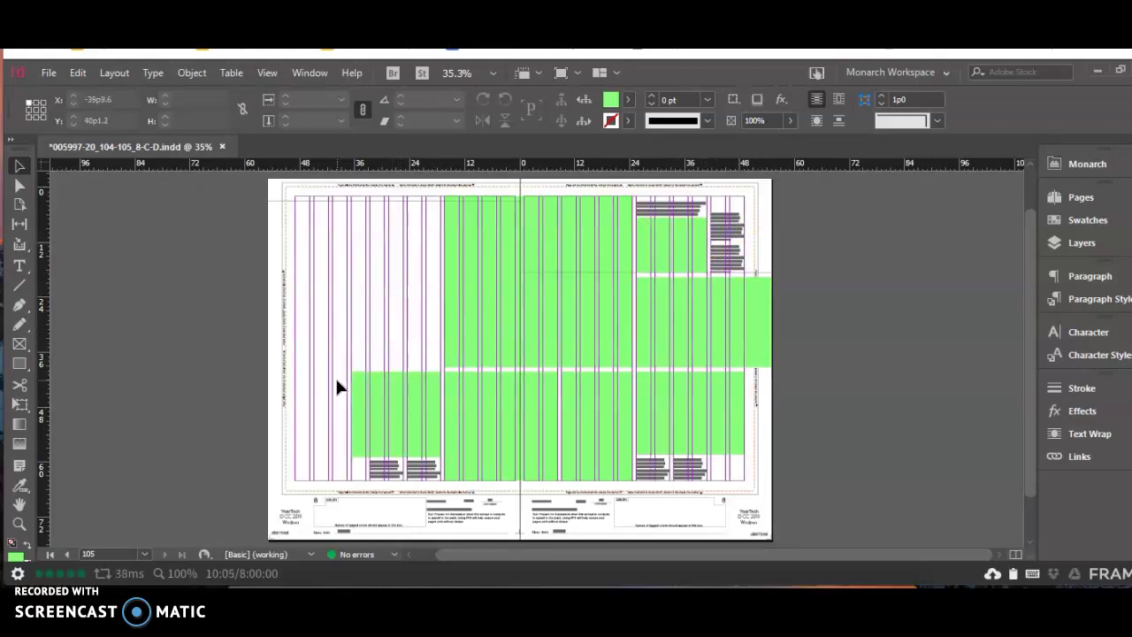
pyautogui.click(322, 388)
# - Draw a text frame directly above the left page's lower rectangle, matching the rectangle's five-column width
pyautogui.click(20, 265)
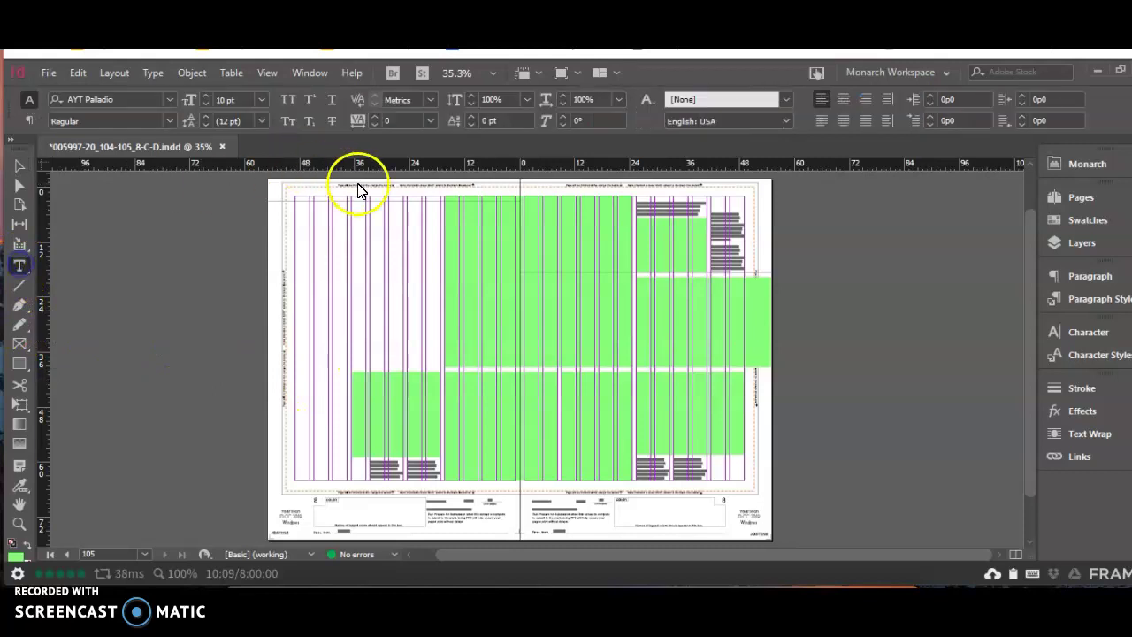
pyautogui.click(353, 370)
pyautogui.moveTo(353, 370); pyautogui.dragTo(441, 246)
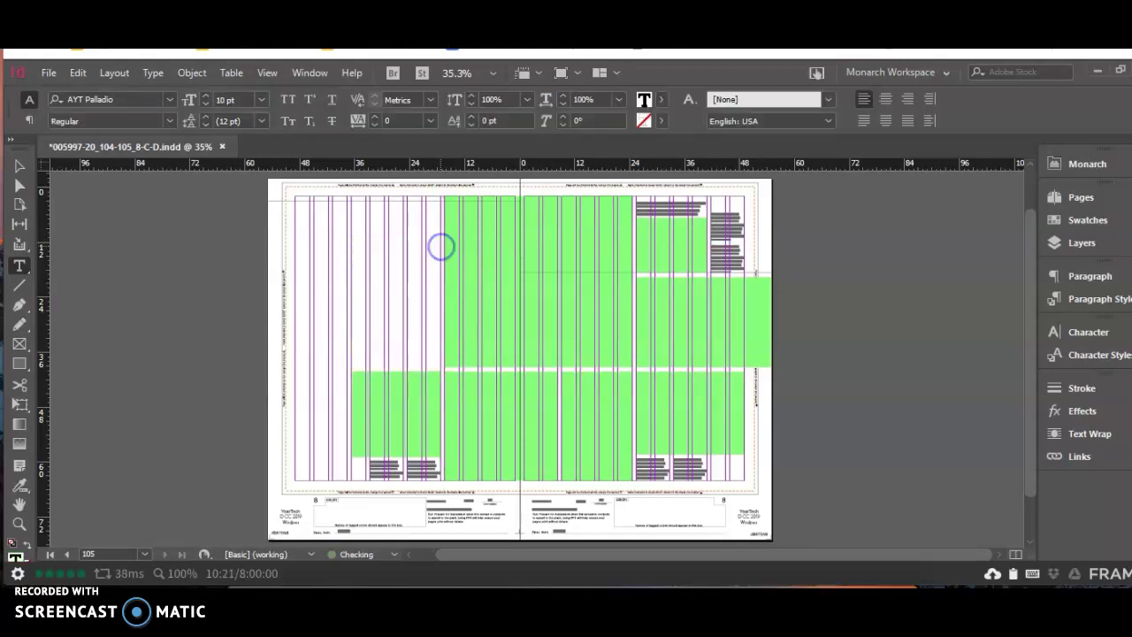
# - Save the document and fill the new left-page text frame with placeholder text
pyautogui.hotkey('ctrl', 's')
pyautogui.click(161, 78)
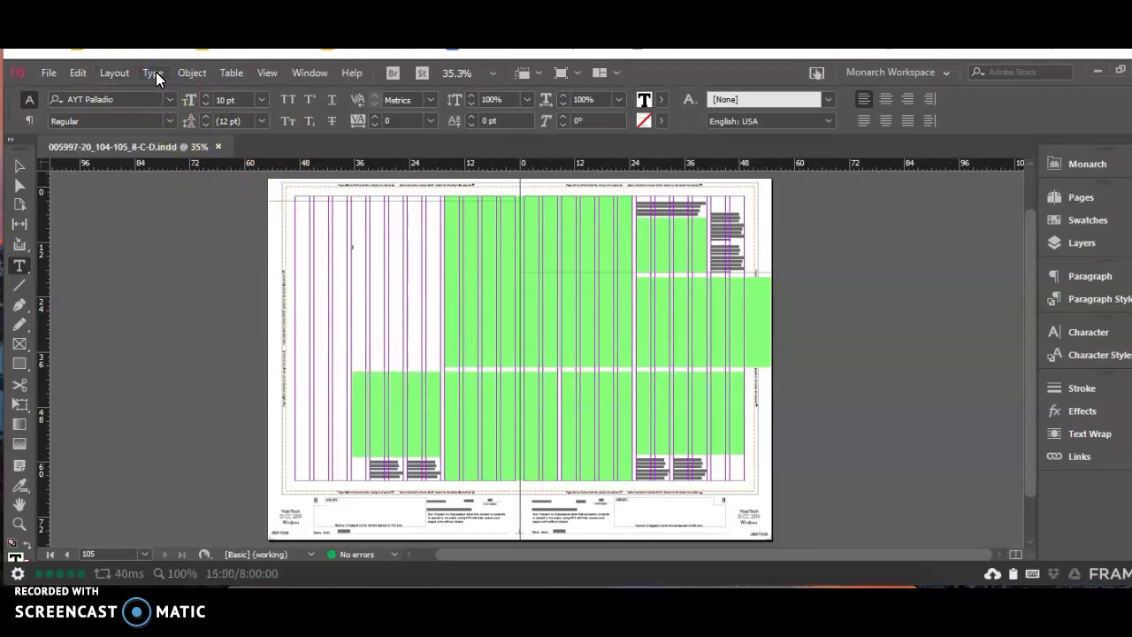
pyautogui.click(155, 71)
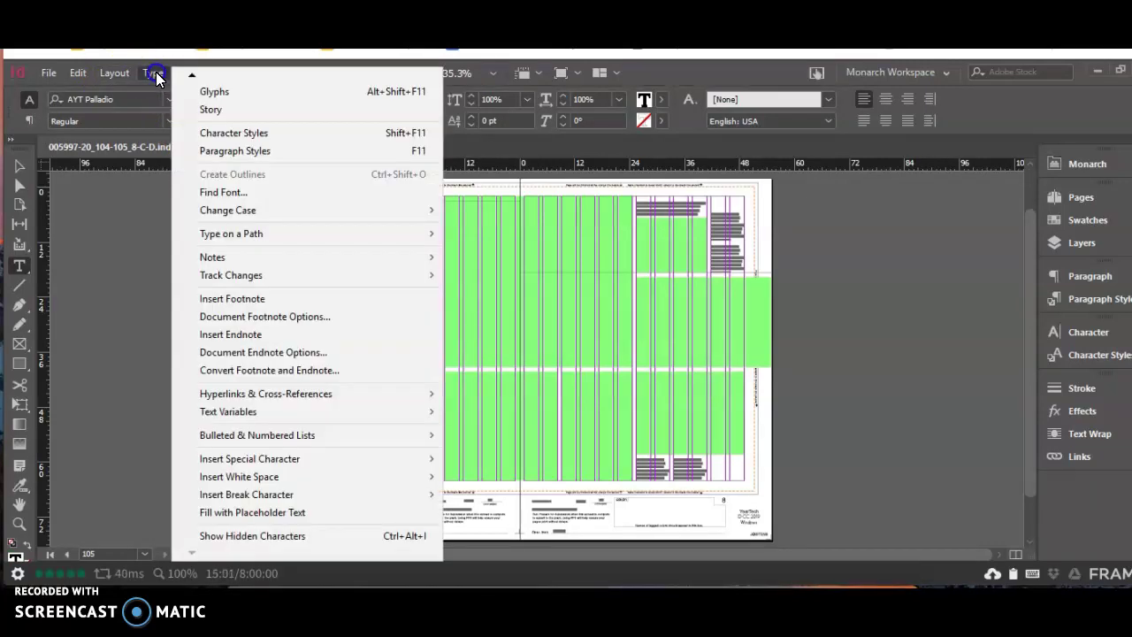
pyautogui.click(246, 512)
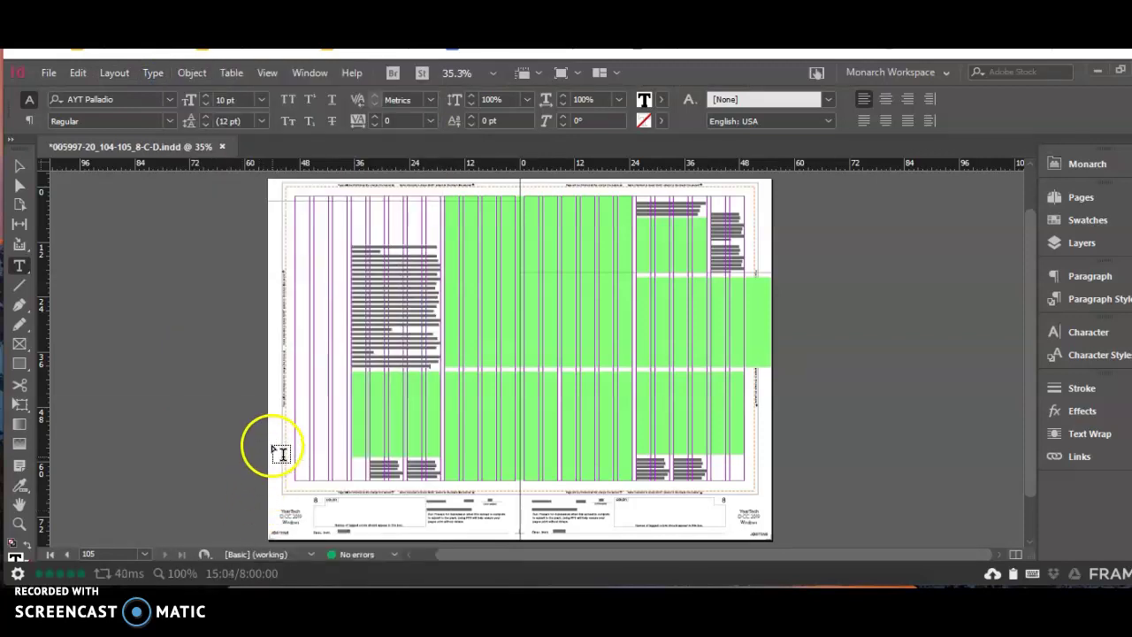
# - Set the first-line indent of all text in the left-page story frame to 1p0
pyautogui.click(370, 299)
pyautogui.hotkey('ctrl', 'a')
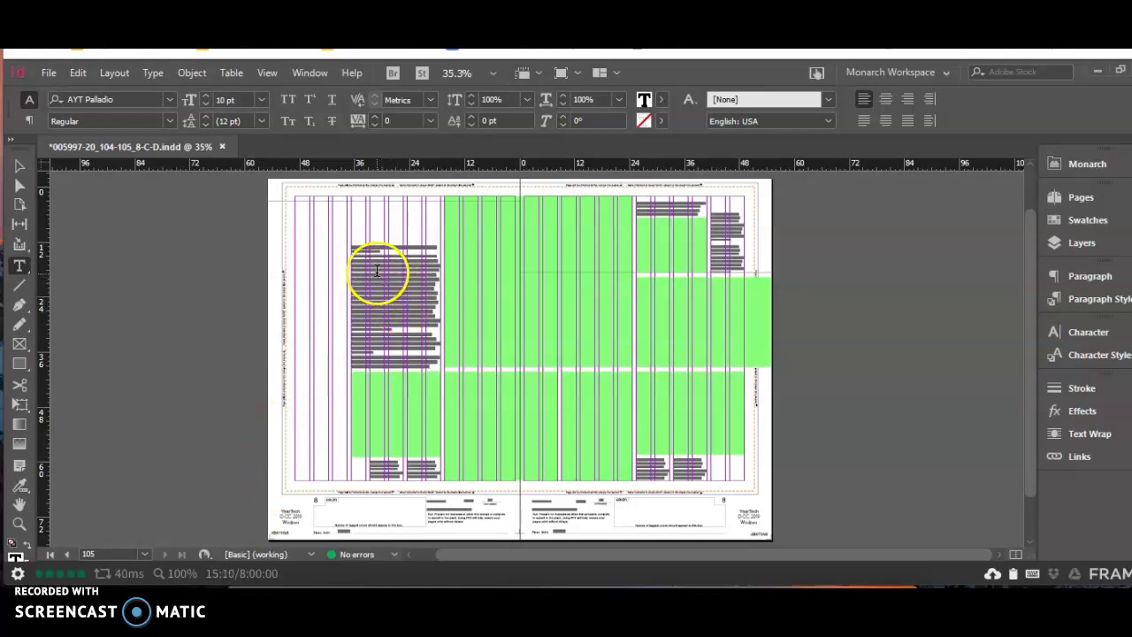
pyautogui.hotkey('ctrl', 'a')
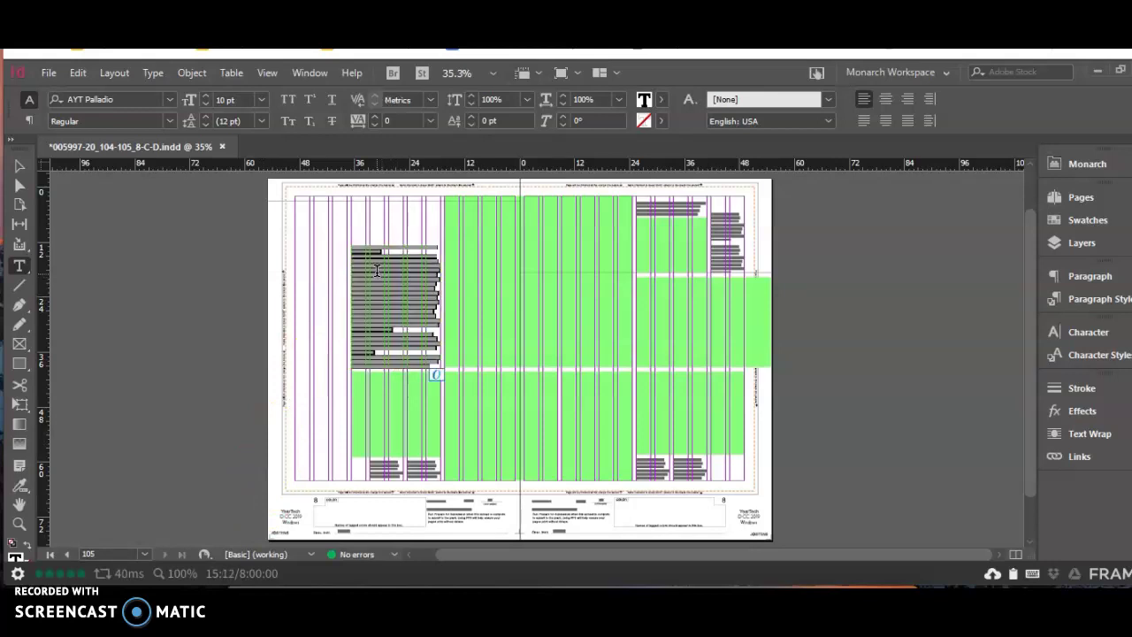
pyautogui.click(29, 121)
pyautogui.click(178, 119)
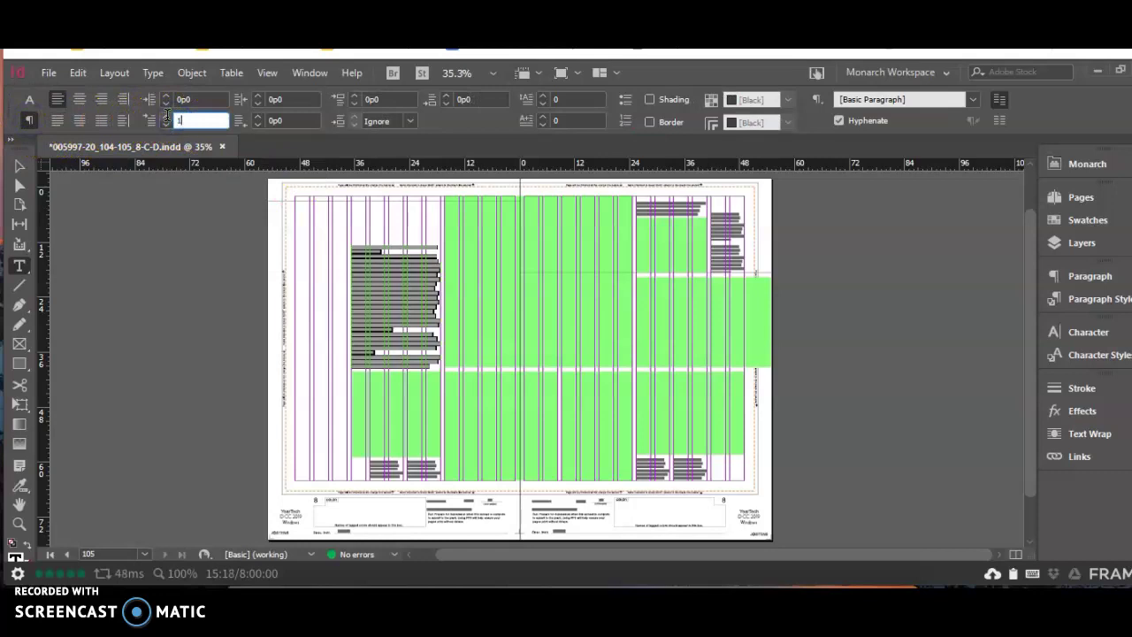
pyautogui.write('1')
pyautogui.press('Return')
pyautogui.click(363, 295)
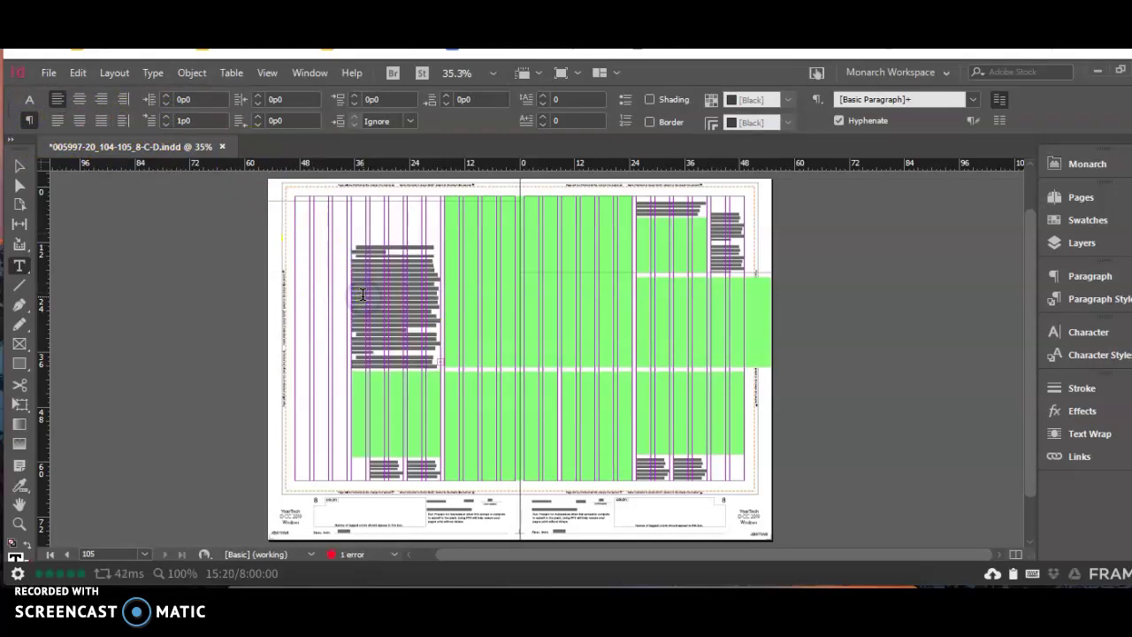
# - Start a new paragraph in the story text after "vendit as et harum sa"
pyautogui.hotkey('ctrl', '2')
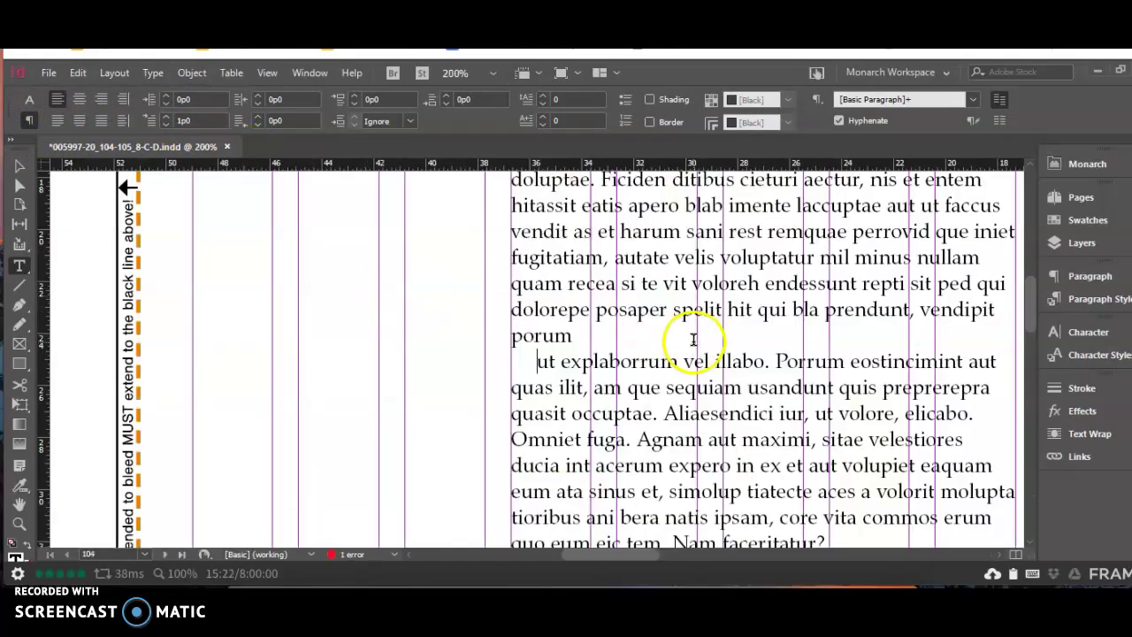
pyautogui.click(694, 283)
pyautogui.click(705, 235)
pyautogui.press('Return')
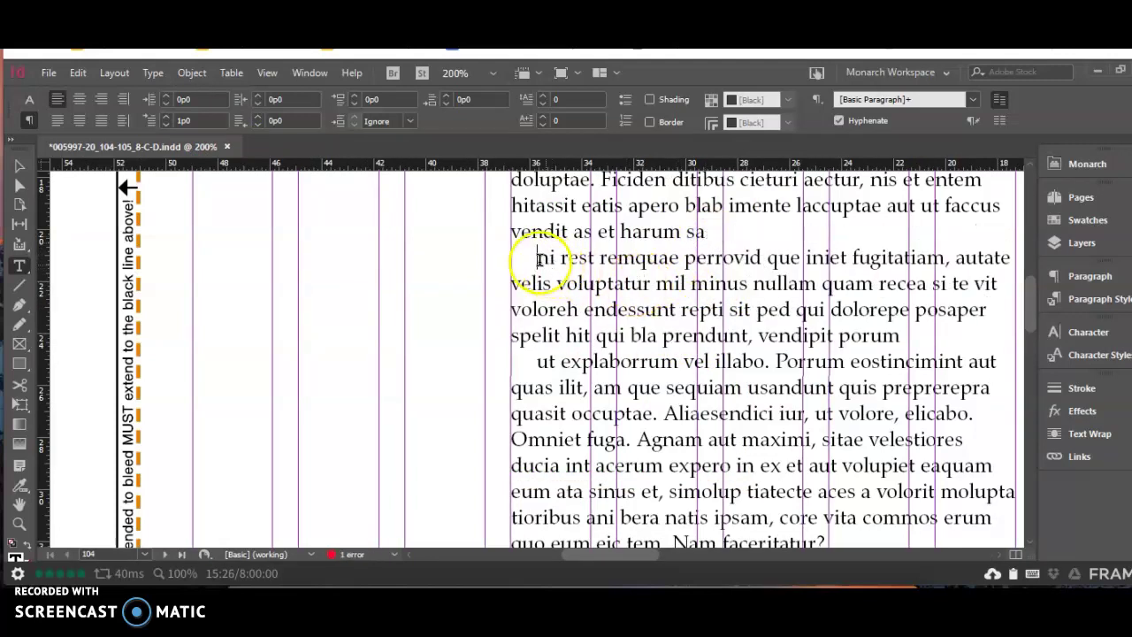
# - Add a text frame about 19p5 by 4p5 above the story reading "This would be a one sentence below the primary headline, a hammer head style."
pyautogui.scroll(6, 605, 352)
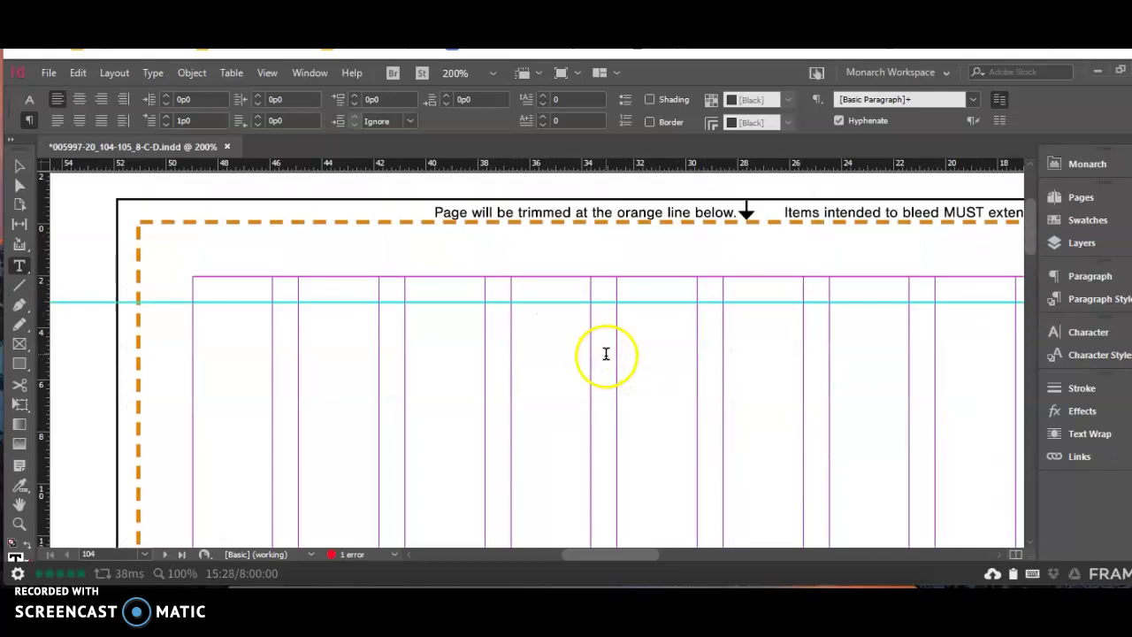
pyautogui.scroll(-5, 606, 353)
pyautogui.moveTo(631, 558); pyautogui.dragTo(655, 555)
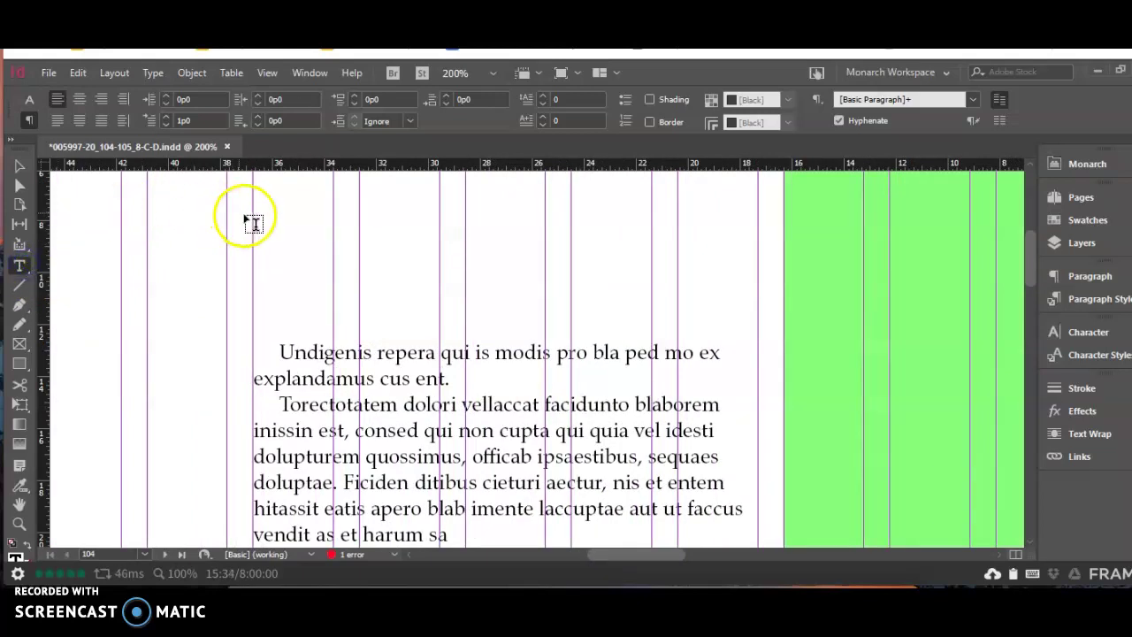
pyautogui.moveTo(255, 206); pyautogui.dragTo(758, 318)
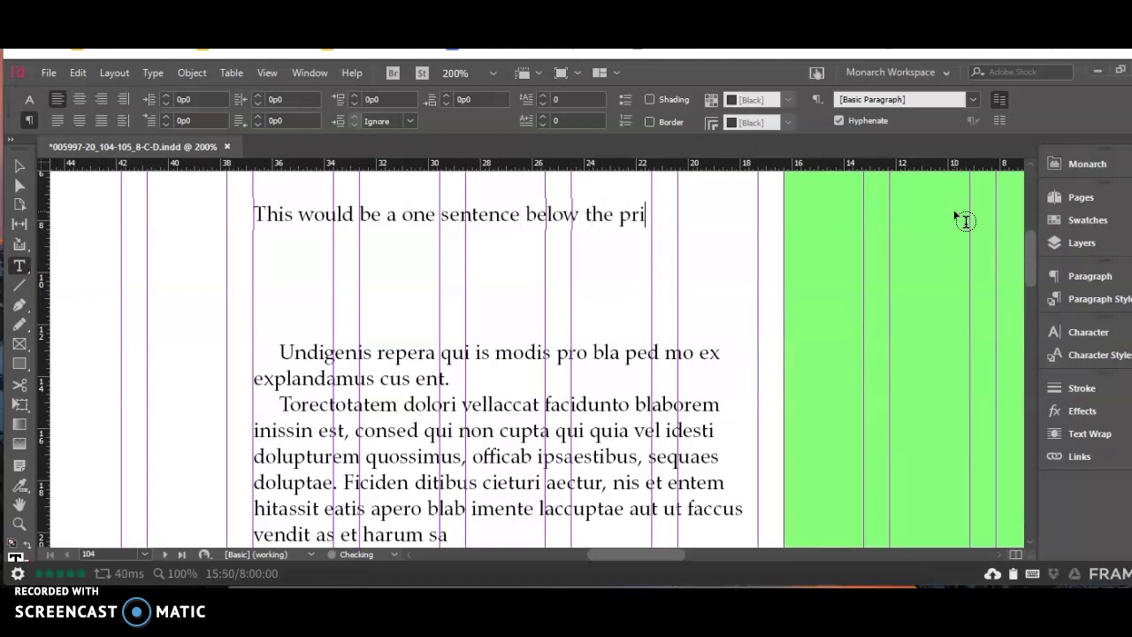
pyautogui.write('ne, a hammer head')
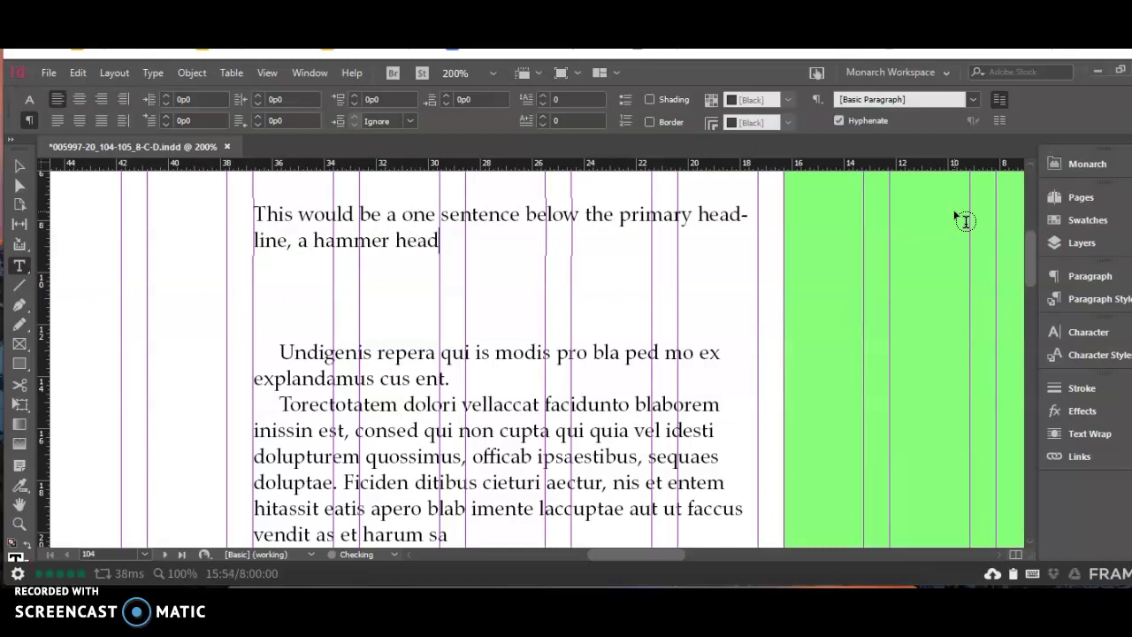
# - Set the font size of the whole hammer head sentence to 13 pt
pyautogui.hotkey('ctrl', 'a')
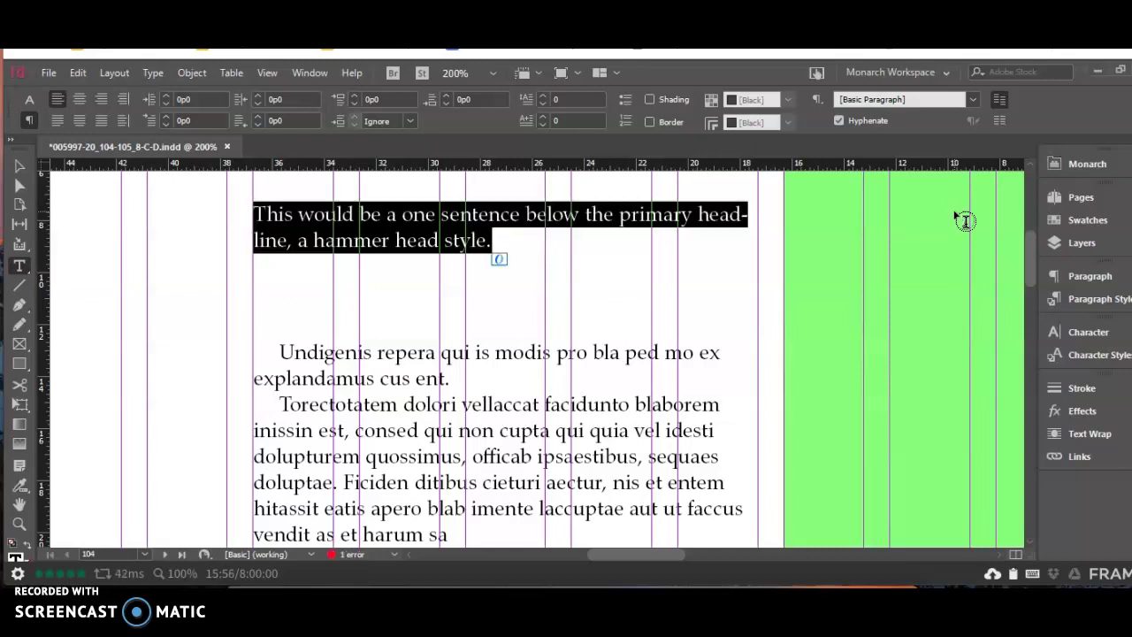
pyautogui.click(28, 100)
pyautogui.click(204, 95)
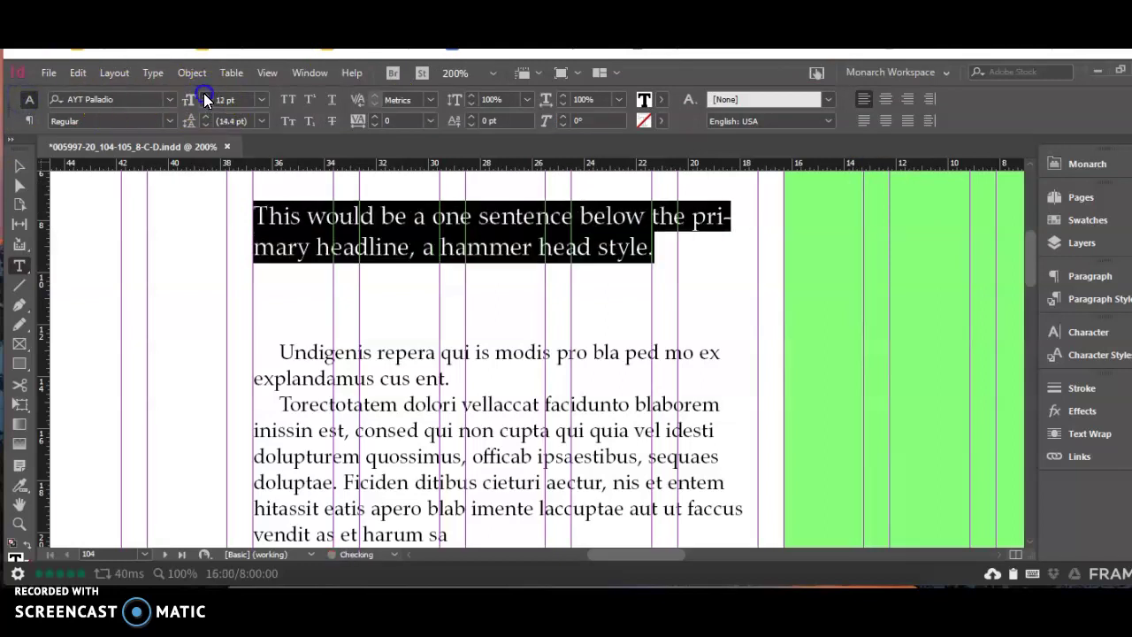
pyautogui.click(205, 95)
# - Shorten the hammer head frame to about 2p8 high and place it just above the story at Y about 10p0.6
pyautogui.click(20, 165)
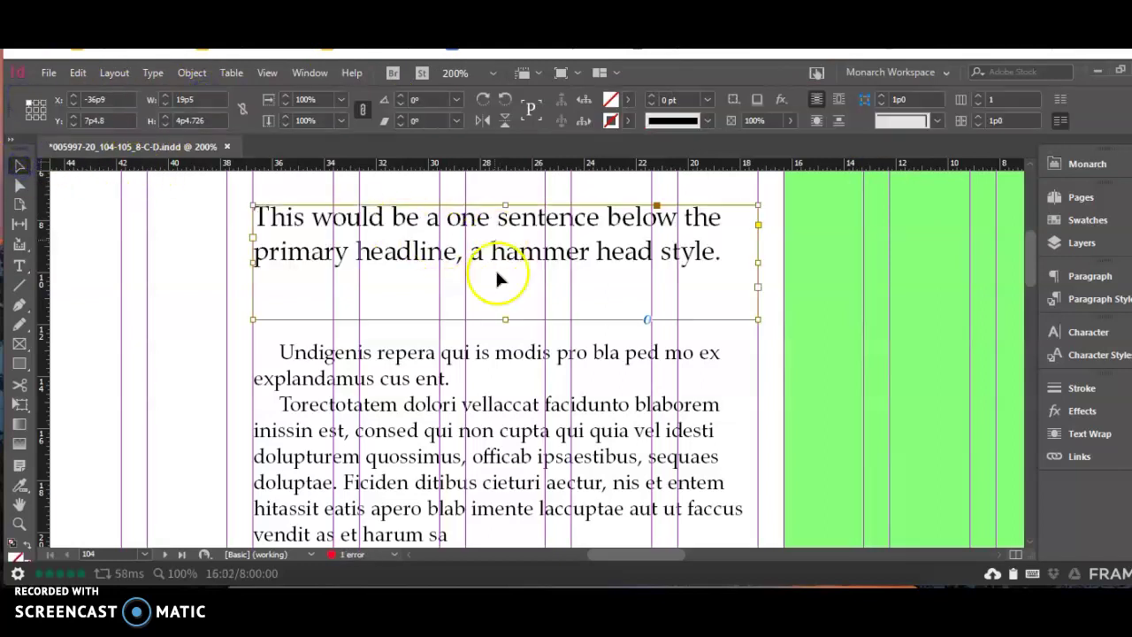
pyautogui.moveTo(508, 320); pyautogui.dragTo(525, 265)
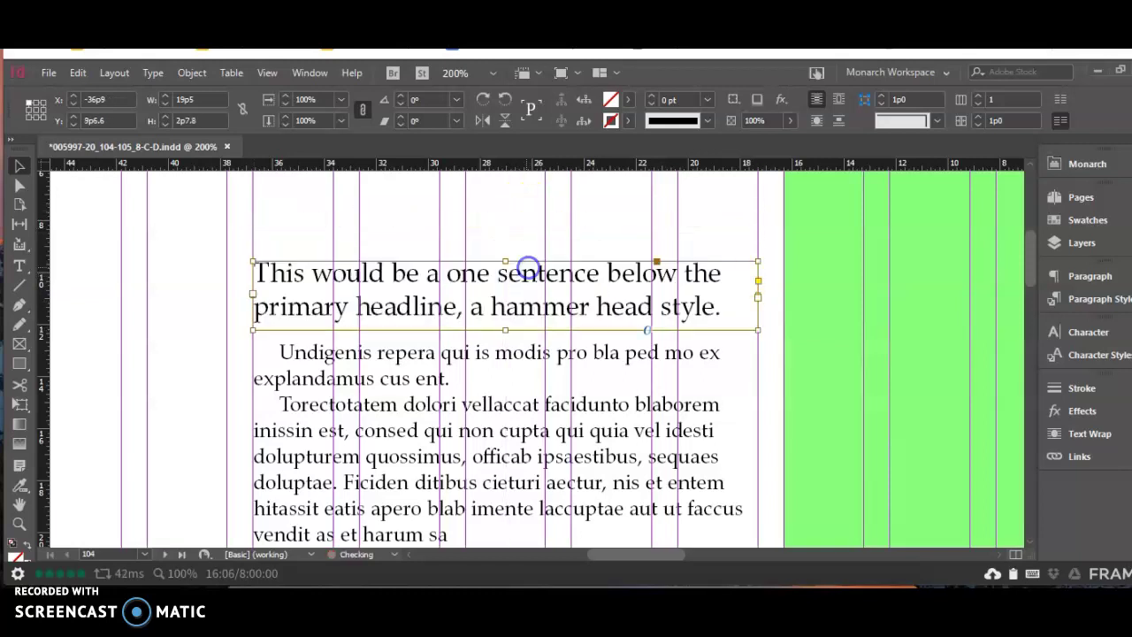
pyautogui.press('Down')
pyautogui.press('Down')
pyautogui.press('Down')
pyautogui.press('Down')
pyautogui.press('Down')
pyautogui.press('Down')
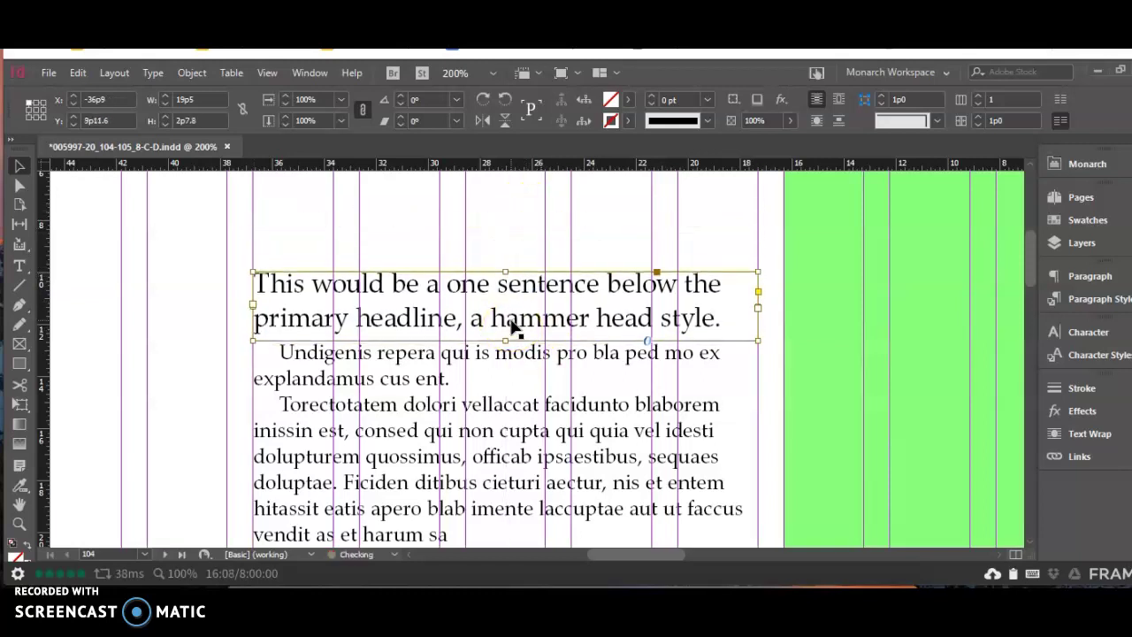
# - Draw a headline text frame from the top margin to the hammer head and enter "Hawk Spirit" on two lines
pyautogui.scroll(2, 513, 327)
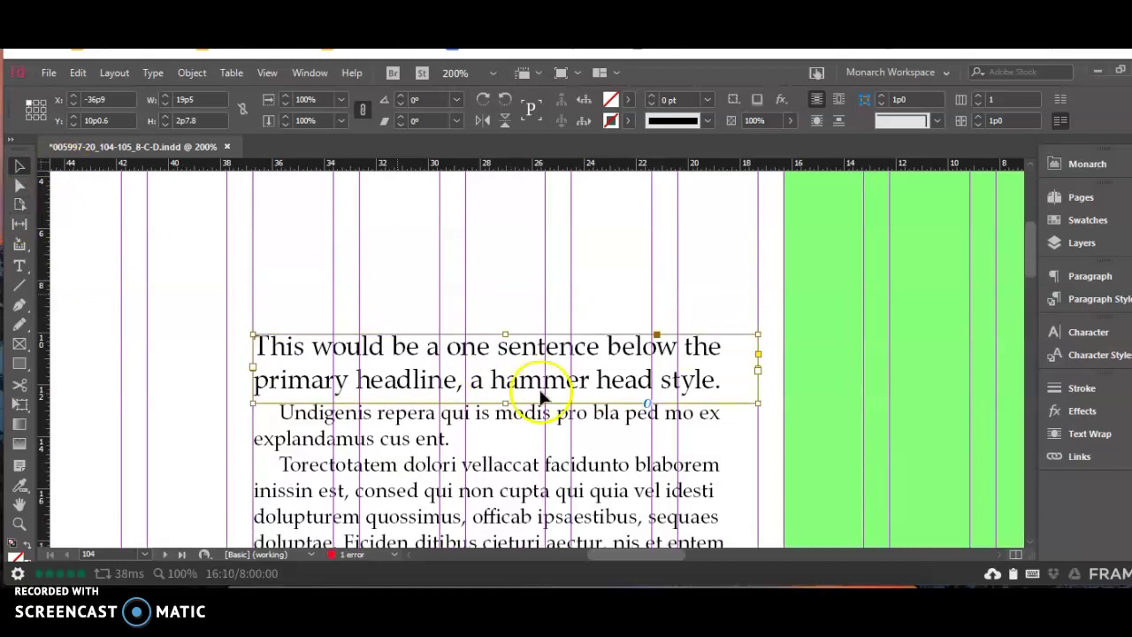
pyautogui.click(19, 267)
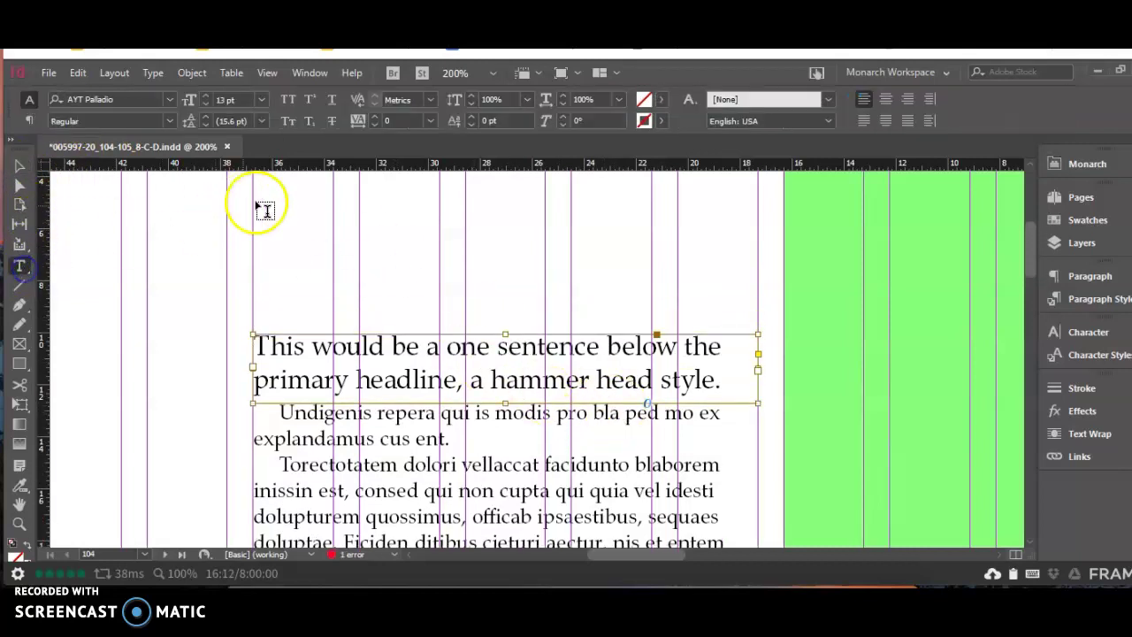
pyautogui.scroll(3, 265, 212)
pyautogui.moveTo(253, 215); pyautogui.dragTo(757, 419)
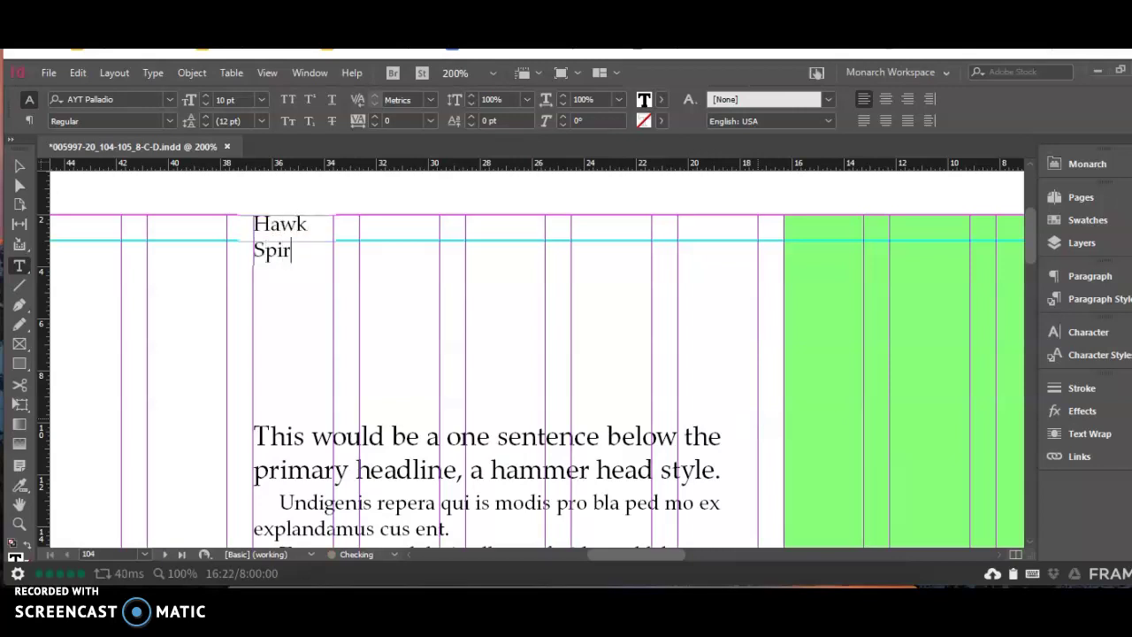
# - Center the "Hawk Spirit" headline and set its font size to 48 pt
pyautogui.hotkey('ctrl', 'a')
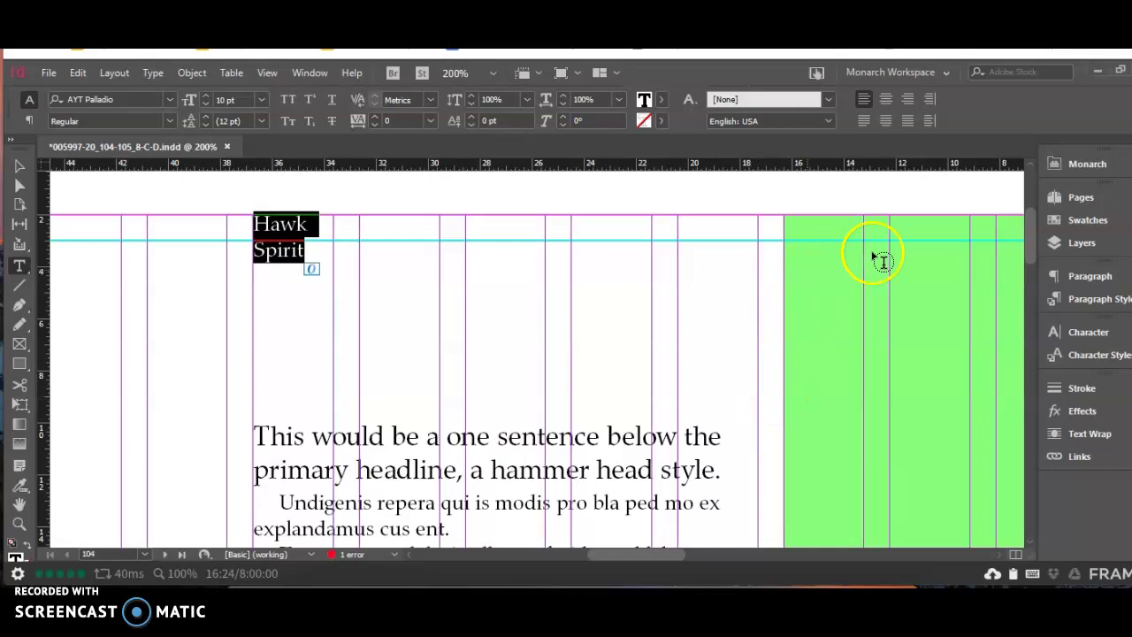
pyautogui.click(885, 99)
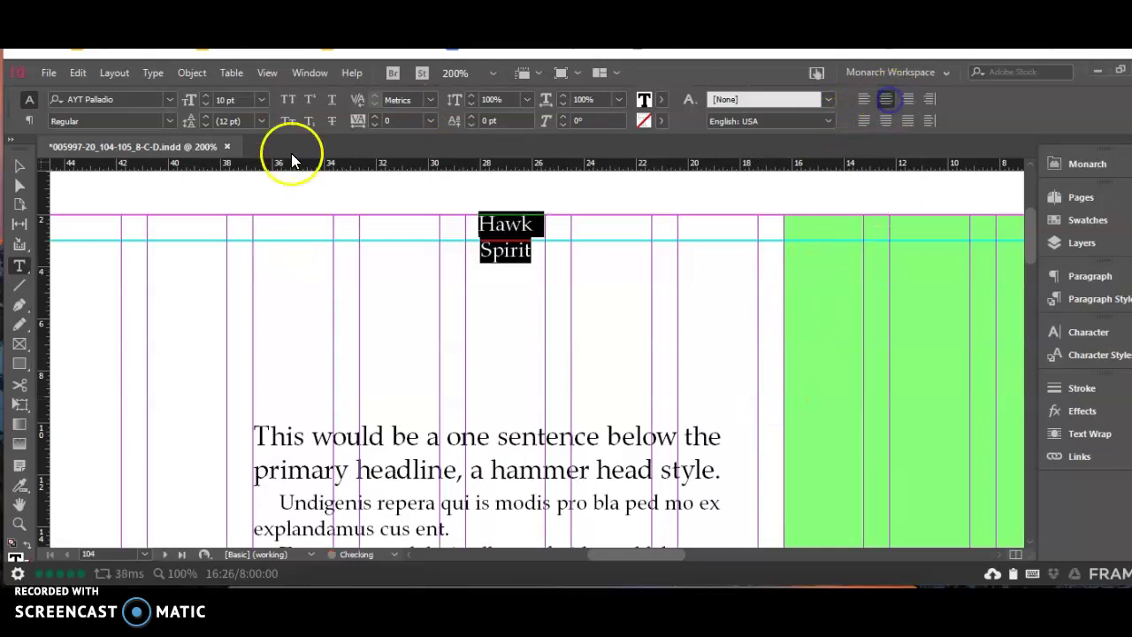
pyautogui.click(263, 100)
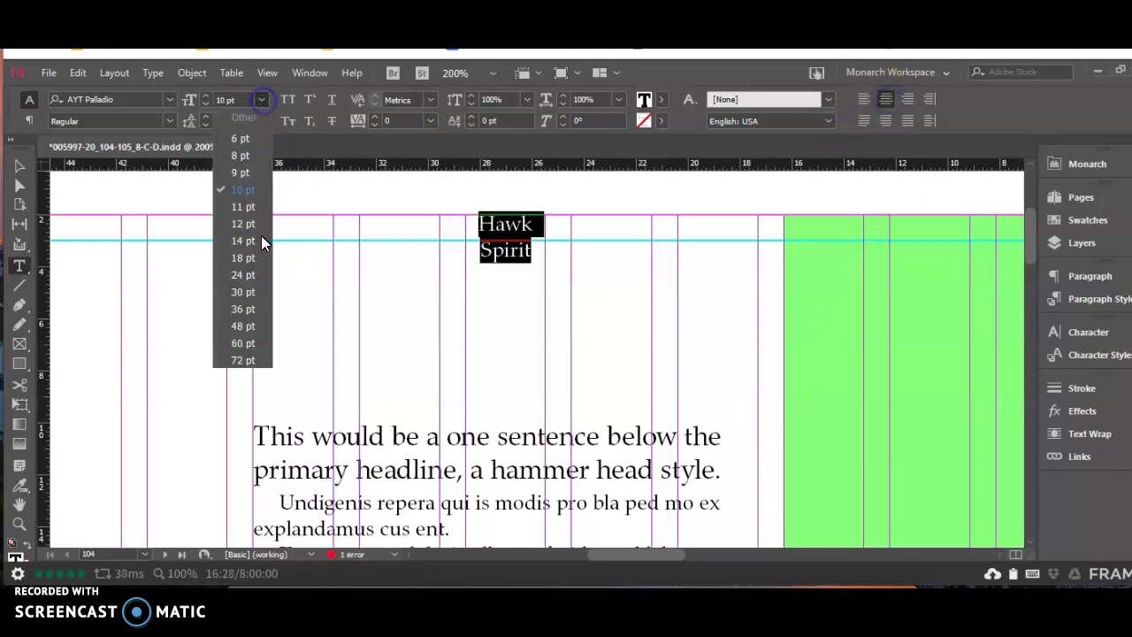
pyautogui.click(263, 324)
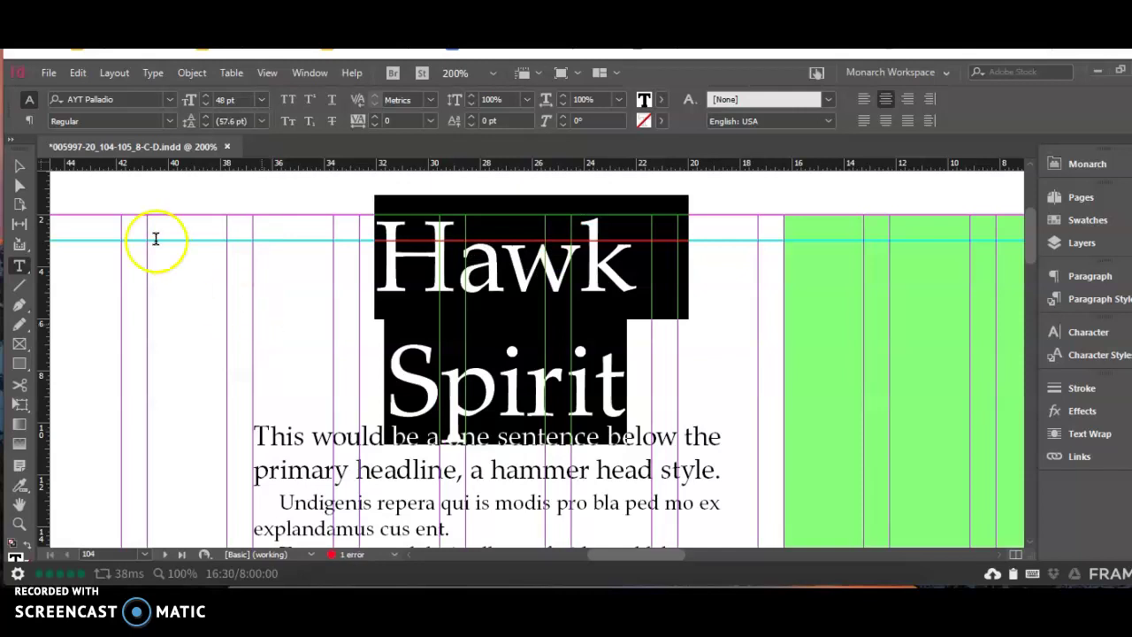
# - Try the AYT Alibi font on the "Hawk Spirit" headline
pyautogui.click(169, 99)
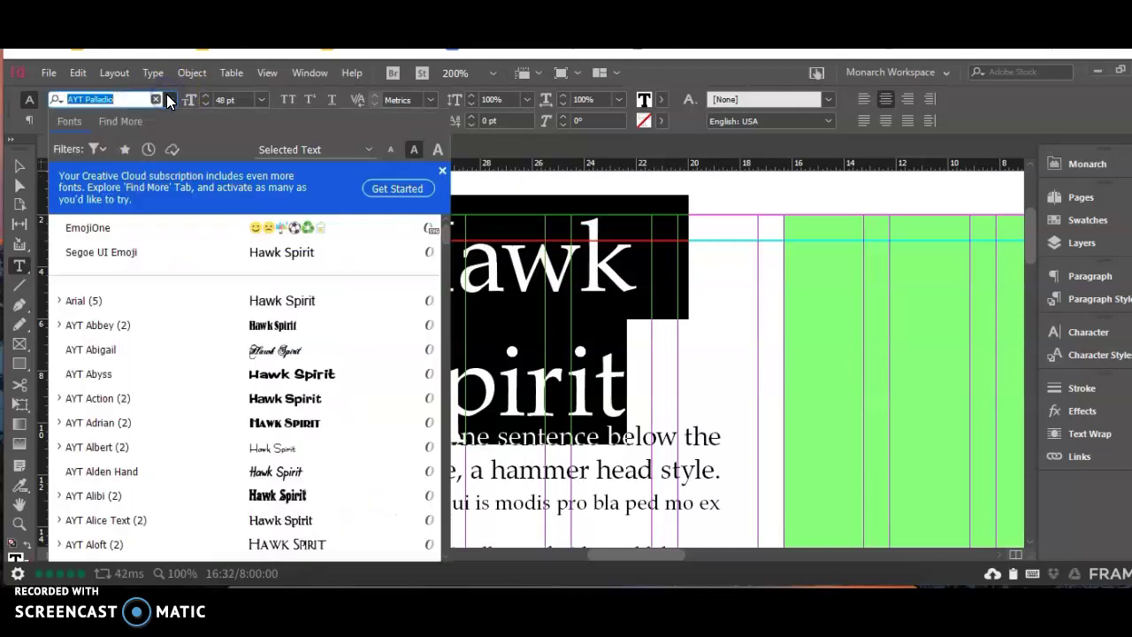
pyautogui.click(285, 497)
pyautogui.click(455, 431)
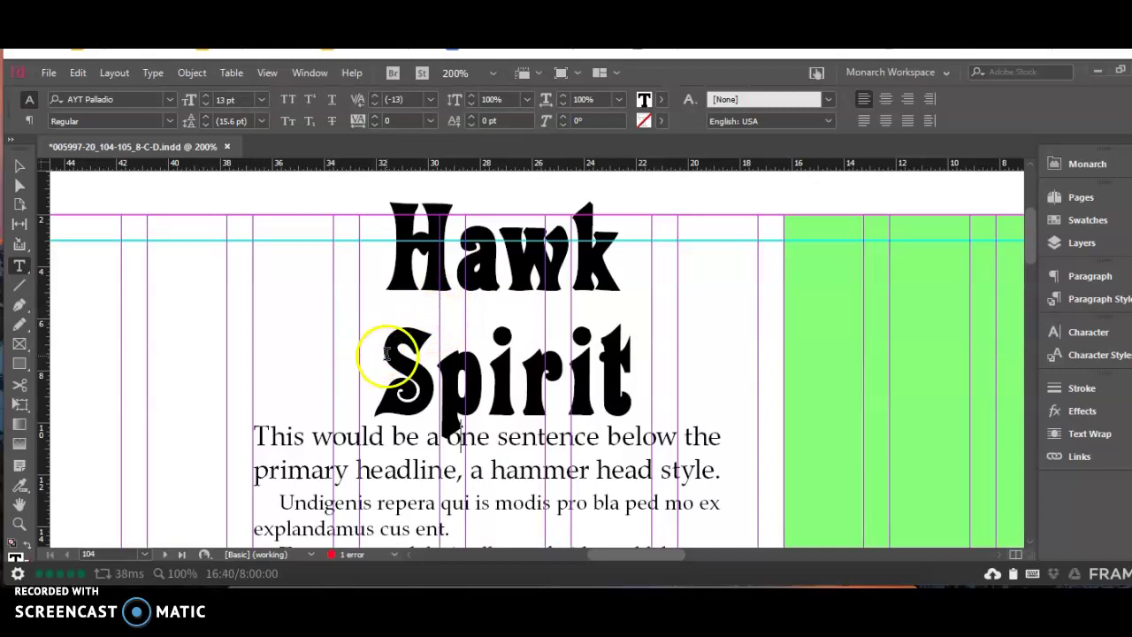
# - Set the font of the "Hawk Spirit" headline to AYT Abyss
pyautogui.tripleClick(522, 303)
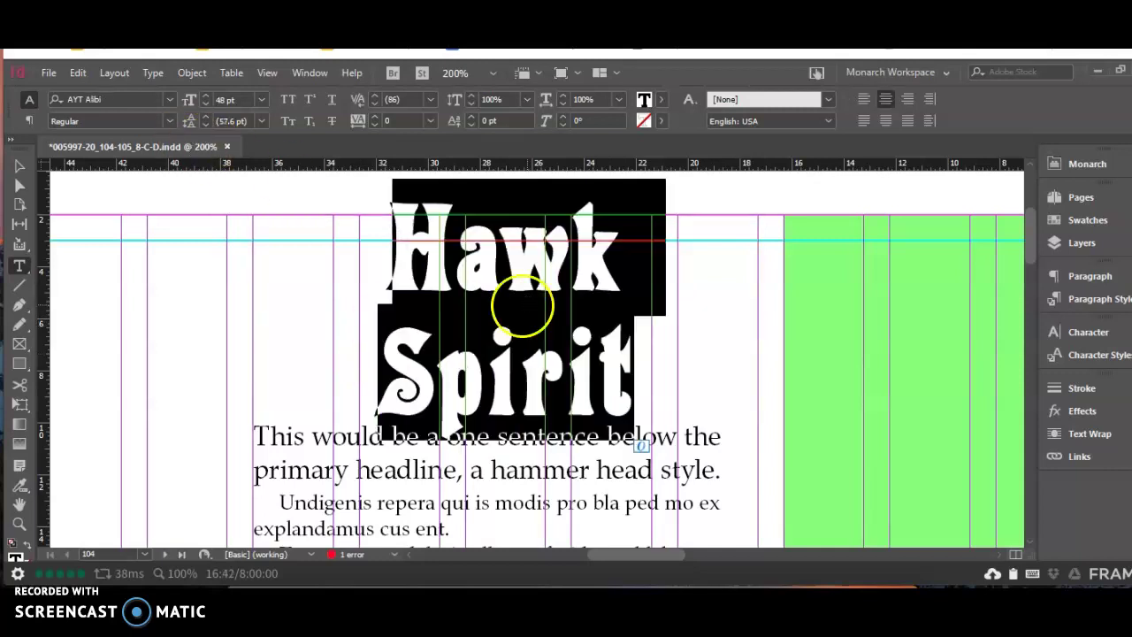
pyautogui.click(169, 99)
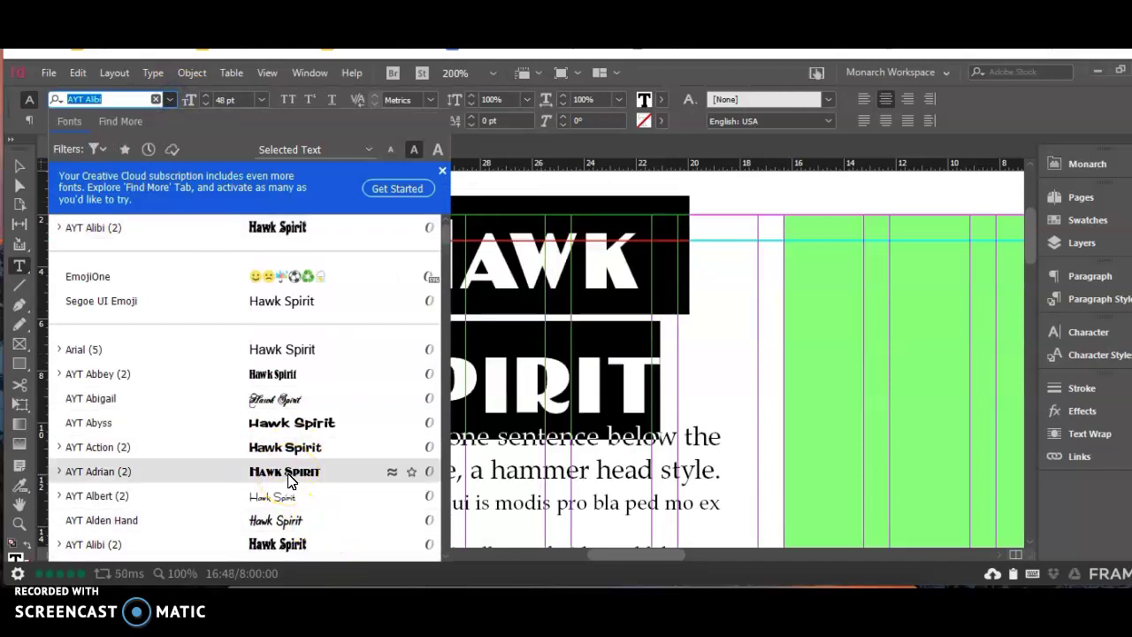
pyautogui.click(298, 423)
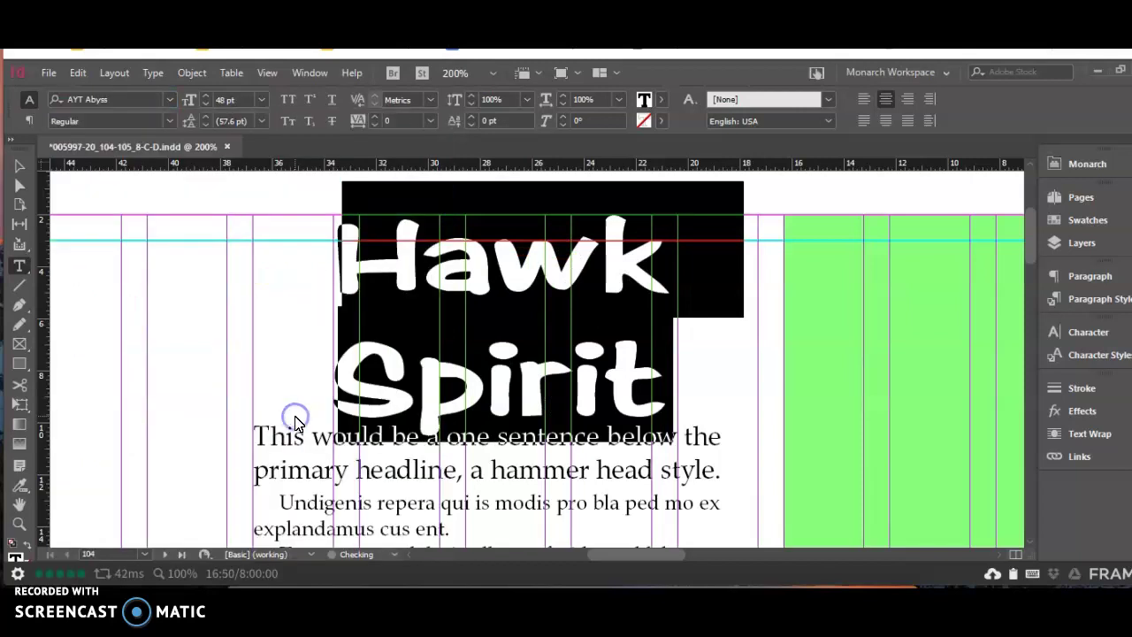
# - Cut "Spirit" out of the headline and shorten its text frame to about 3p5.6 tall around "Hawk"
pyautogui.click(378, 376)
pyautogui.moveTo(341, 373); pyautogui.dragTo(676, 371)
pyautogui.write('c')
pyautogui.press('BackSpace')
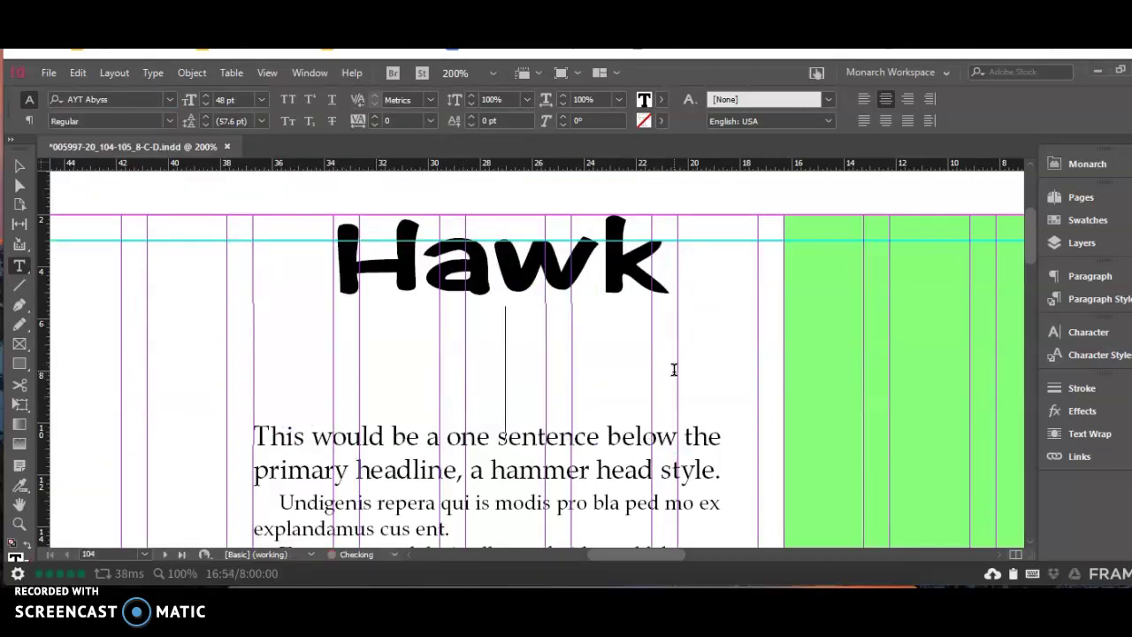
pyautogui.click(19, 167)
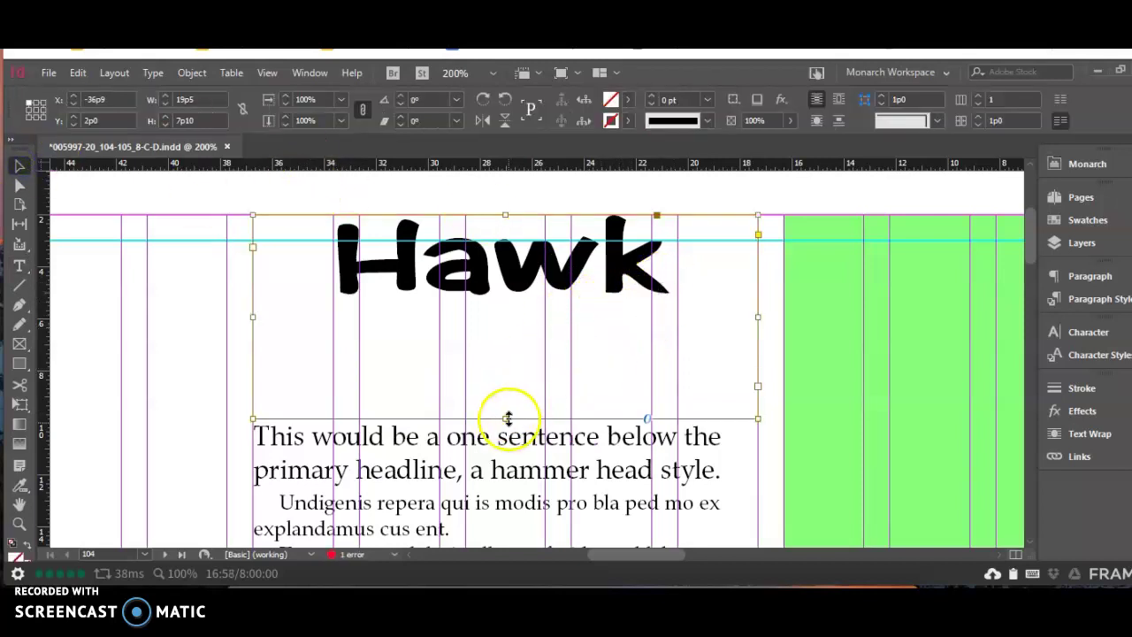
pyautogui.moveTo(504, 418); pyautogui.dragTo(488, 308)
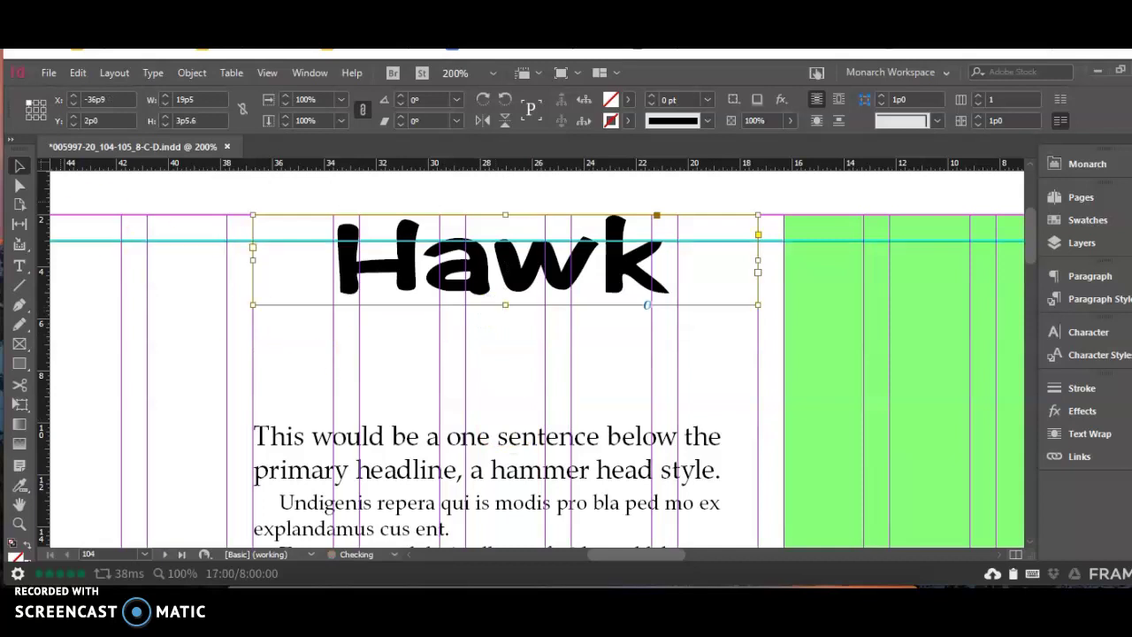
# - Draw a second text frame of the same width between "Hawk" and the hammer head sentence, and paste the copied text into it
pyautogui.click(20, 264)
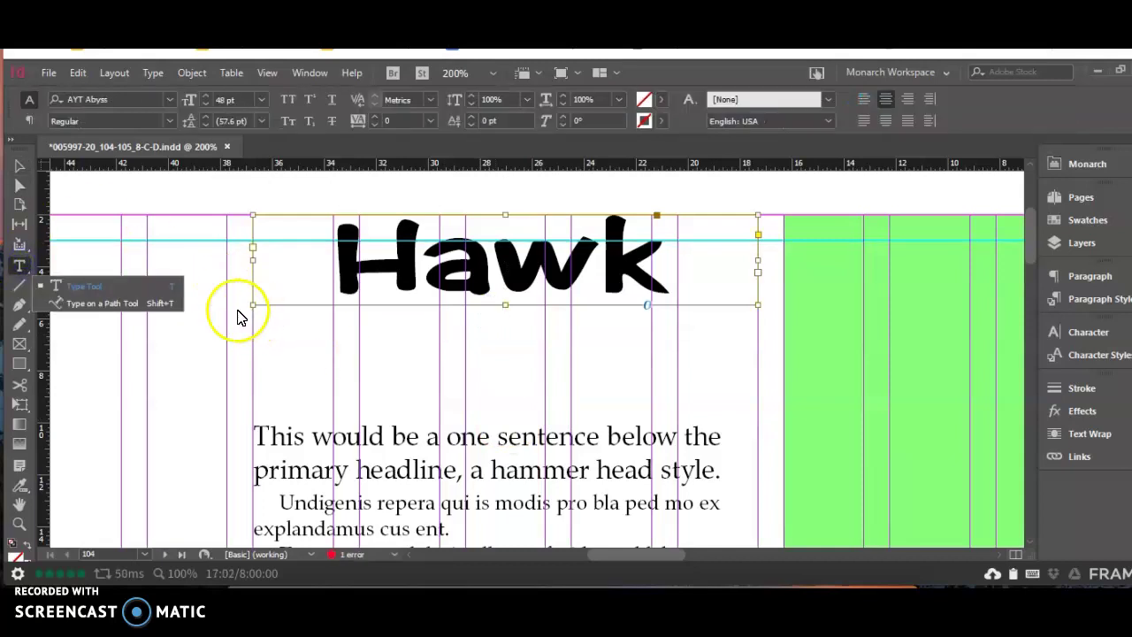
pyautogui.click(22, 268)
pyautogui.moveTo(256, 311); pyautogui.dragTo(589, 354)
pyautogui.moveTo(760, 422); pyautogui.dragTo(254, 303)
pyautogui.hotkey('ctrl', 'v')
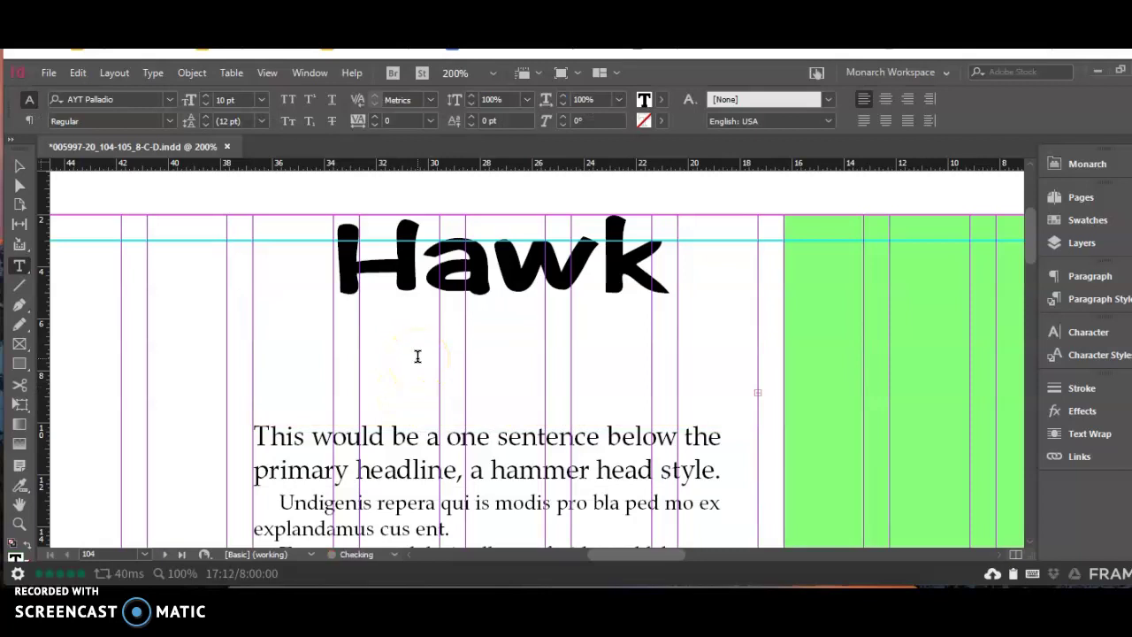
# - Lengthen the new frame below "Hawk" to about 6p9.2 tall and replace its contents with "Spirit"
pyautogui.click(19, 166)
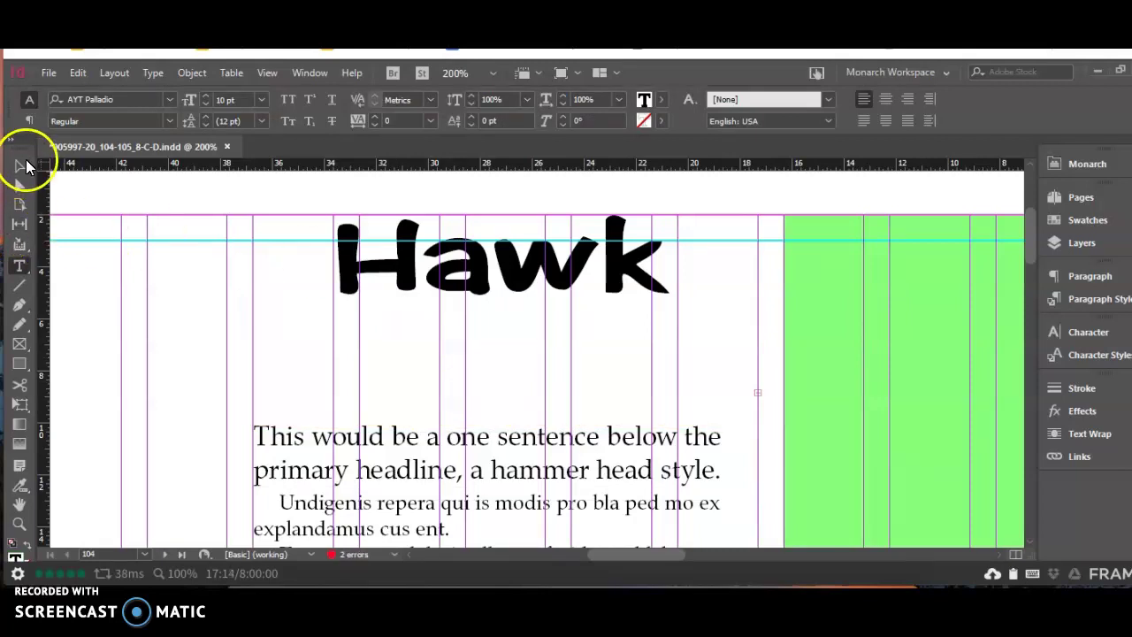
pyautogui.click(515, 415)
pyautogui.moveTo(506, 425); pyautogui.dragTo(505, 478)
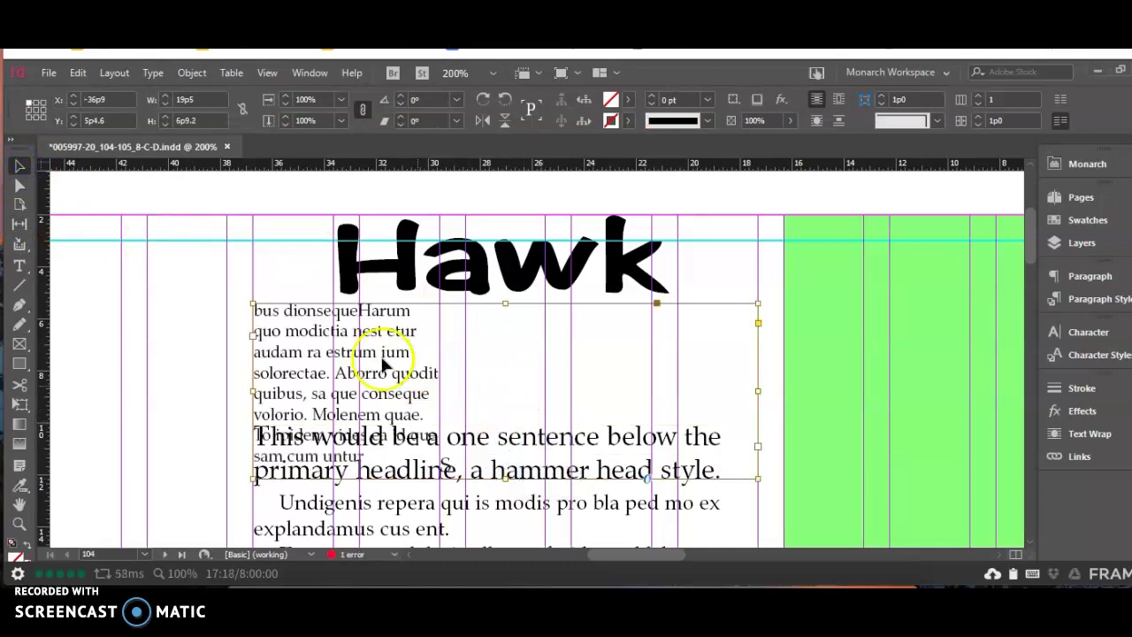
pyautogui.hotkey('ctrl', 'alt', 'c')
pyautogui.click(425, 374)
pyautogui.press('Delete')
pyautogui.click(431, 381)
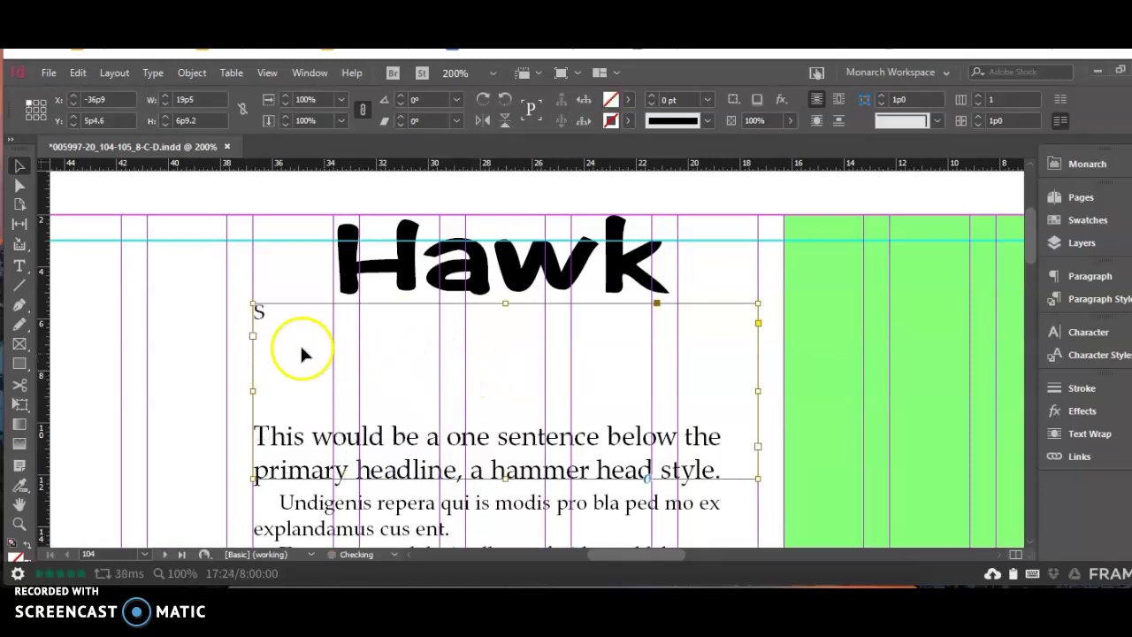
pyautogui.doubleClick(269, 317)
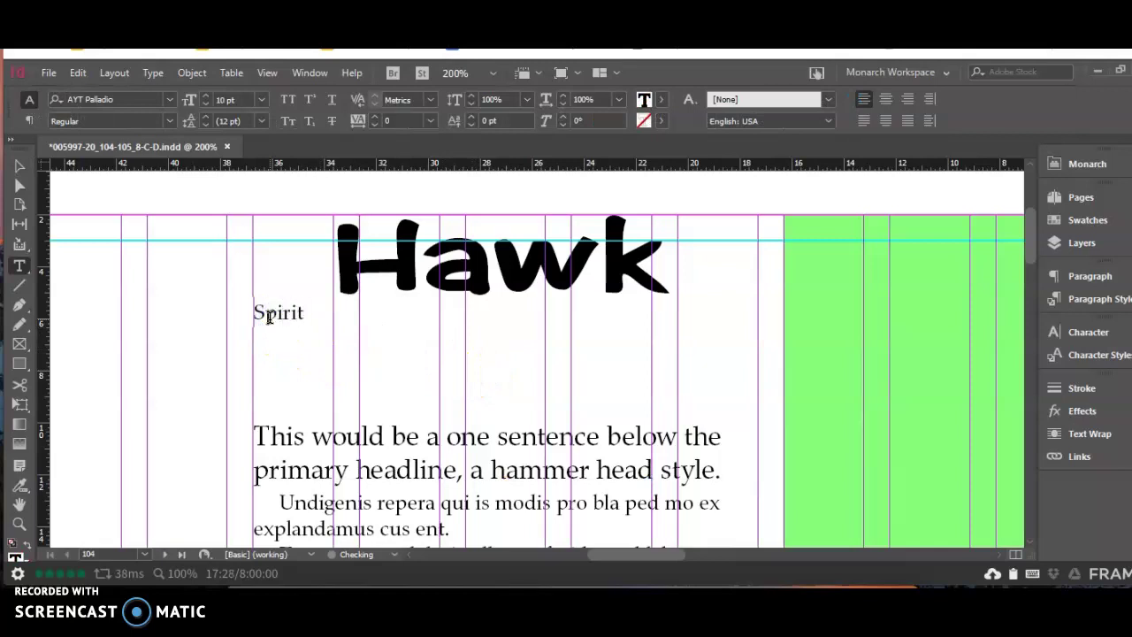
# - Set the font of "Spirit" to AYT Abyss to match "Hawk"
pyautogui.click(416, 259)
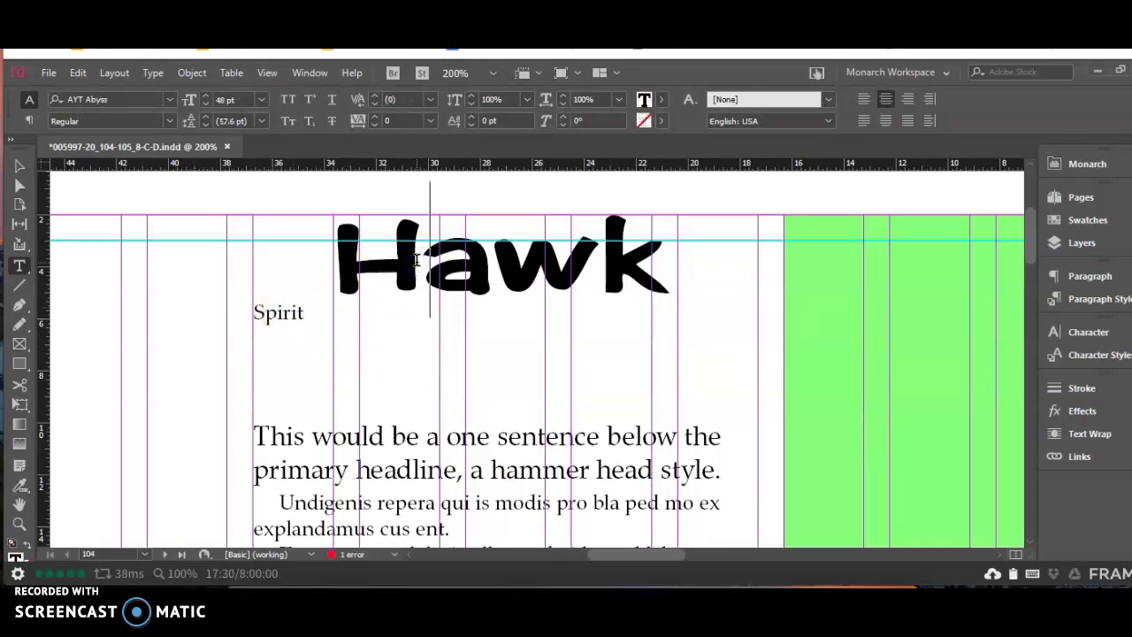
pyautogui.moveTo(326, 321); pyautogui.dragTo(197, 302)
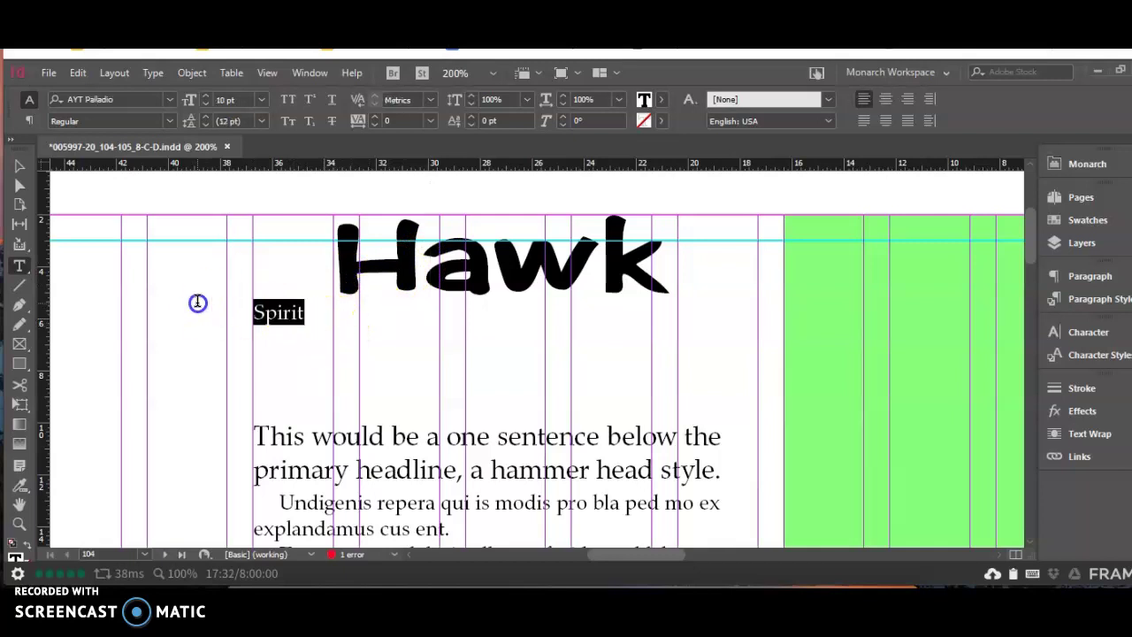
pyautogui.click(168, 100)
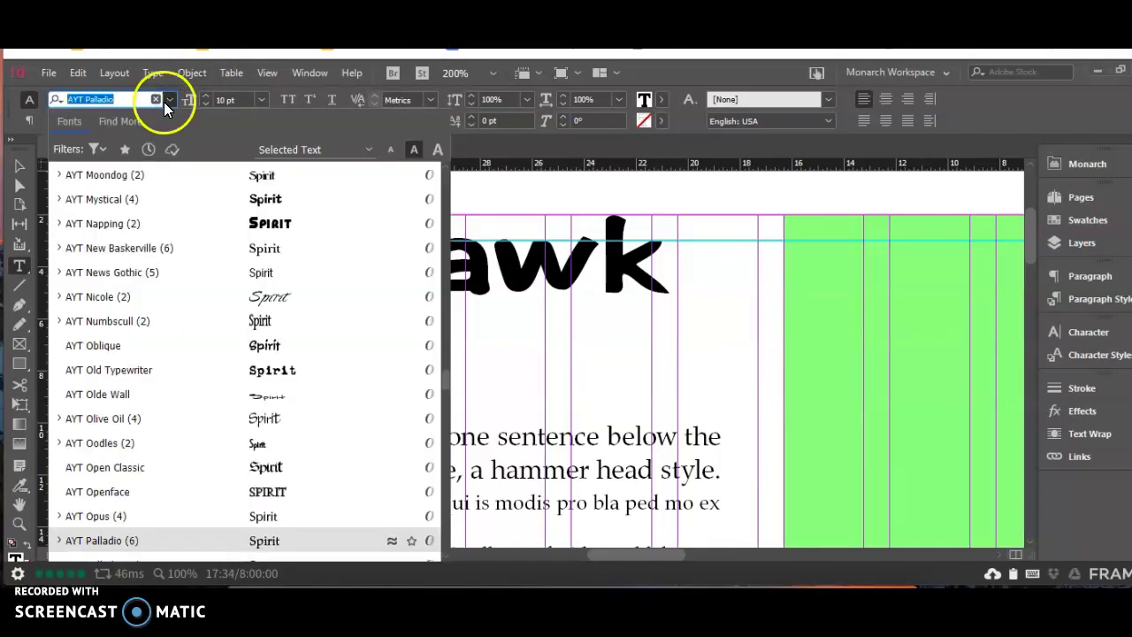
pyautogui.scroll(1, 347, 283)
pyautogui.scroll(15, 347, 283)
pyautogui.scroll(10, 348, 281)
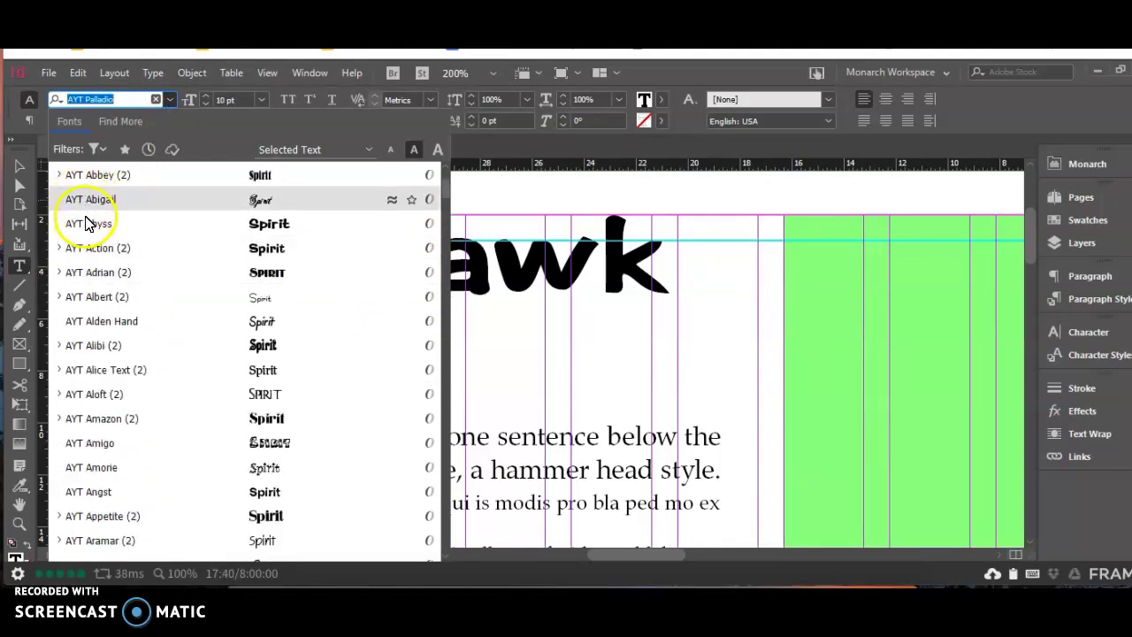
pyautogui.click(87, 223)
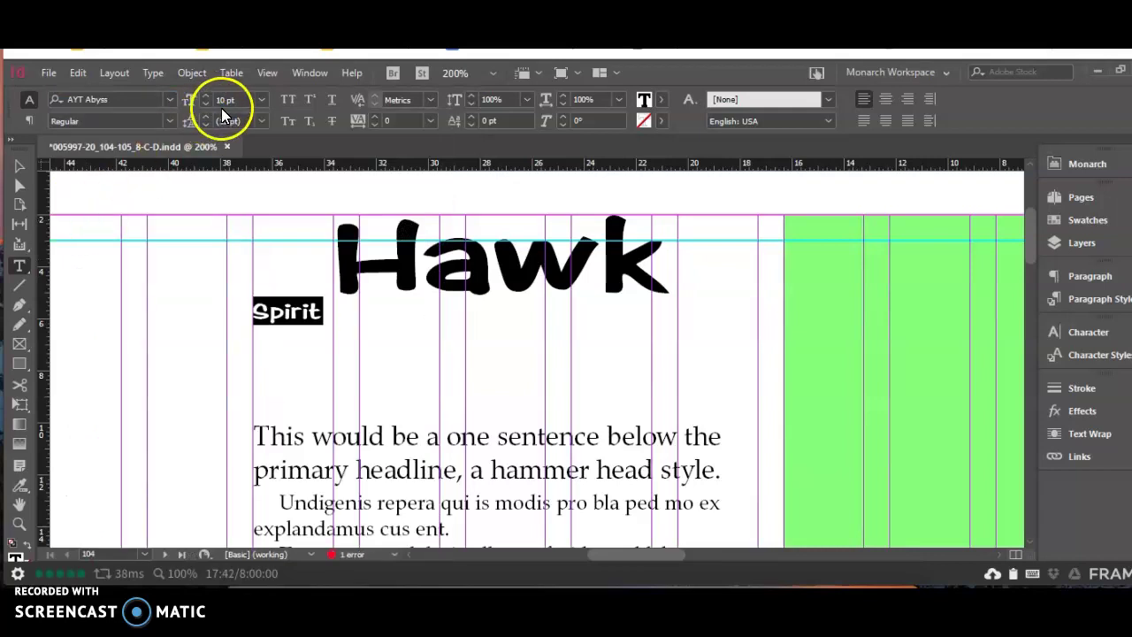
# - Center "Spirit" in its frame and enlarge its font size past 48 pt to 57 pt
pyautogui.click(260, 100)
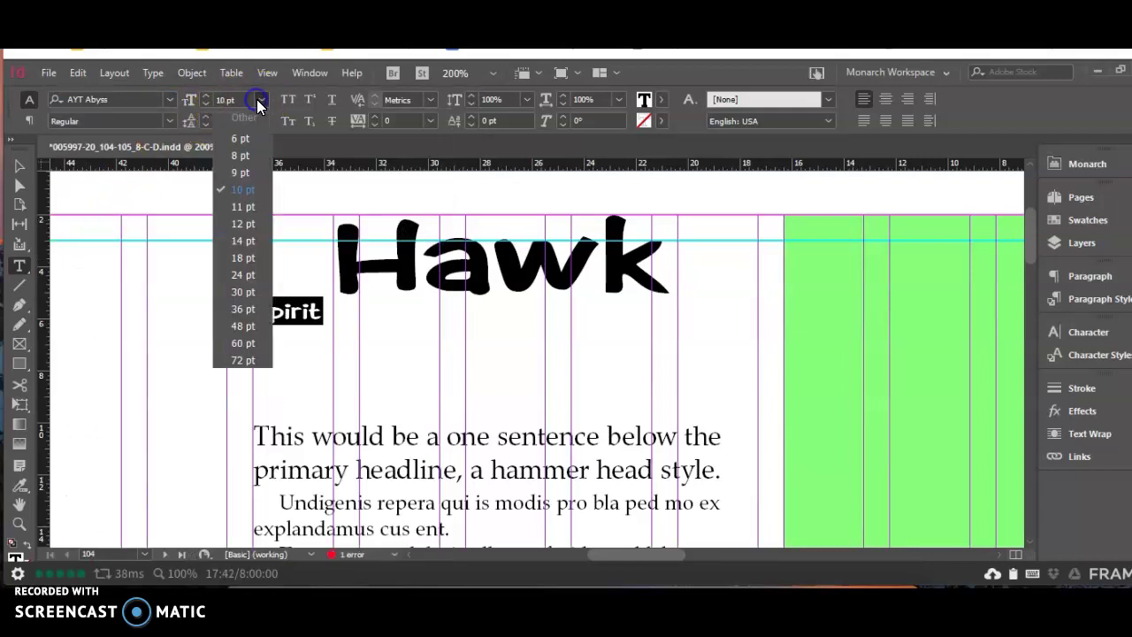
pyautogui.click(243, 326)
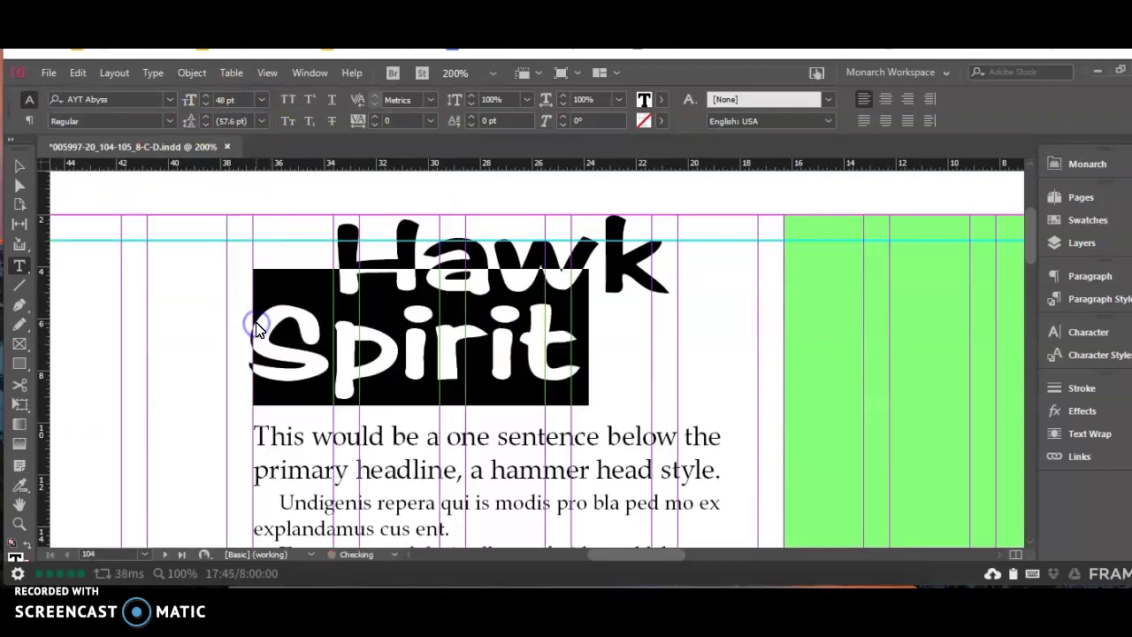
pyautogui.click(889, 99)
pyautogui.click(206, 96)
pyautogui.click(206, 95)
pyautogui.click(206, 96)
pyautogui.click(206, 96)
pyautogui.click(206, 95)
pyautogui.click(206, 96)
pyautogui.click(207, 96)
pyautogui.click(206, 96)
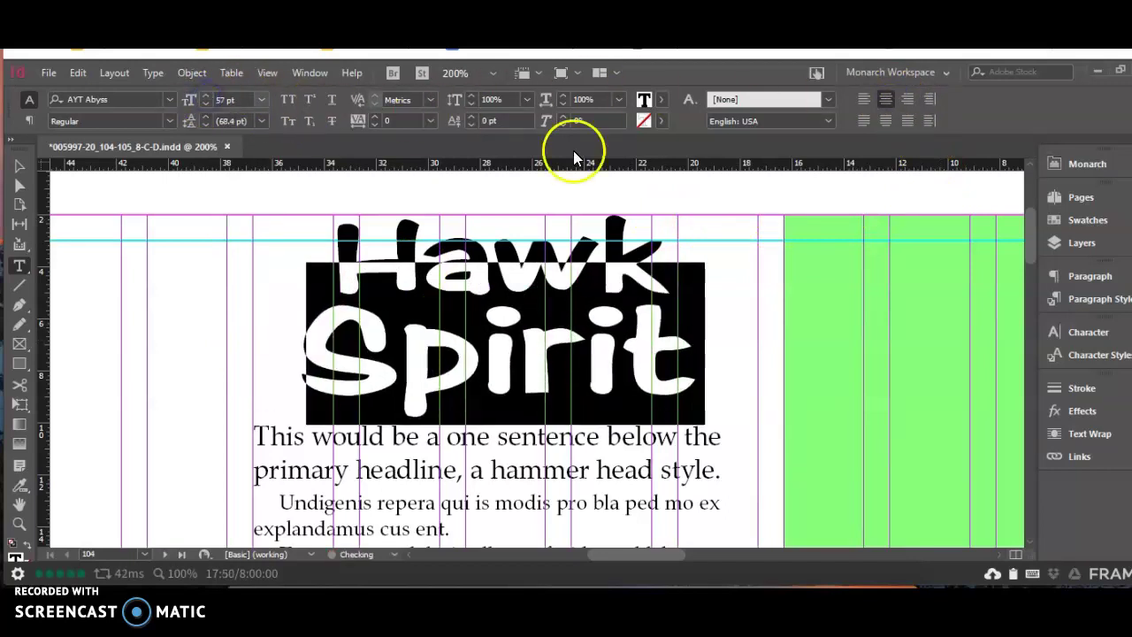
# - Increase the font size of "Hawk" to 53 pt and deselect the headline
pyautogui.click(19, 164)
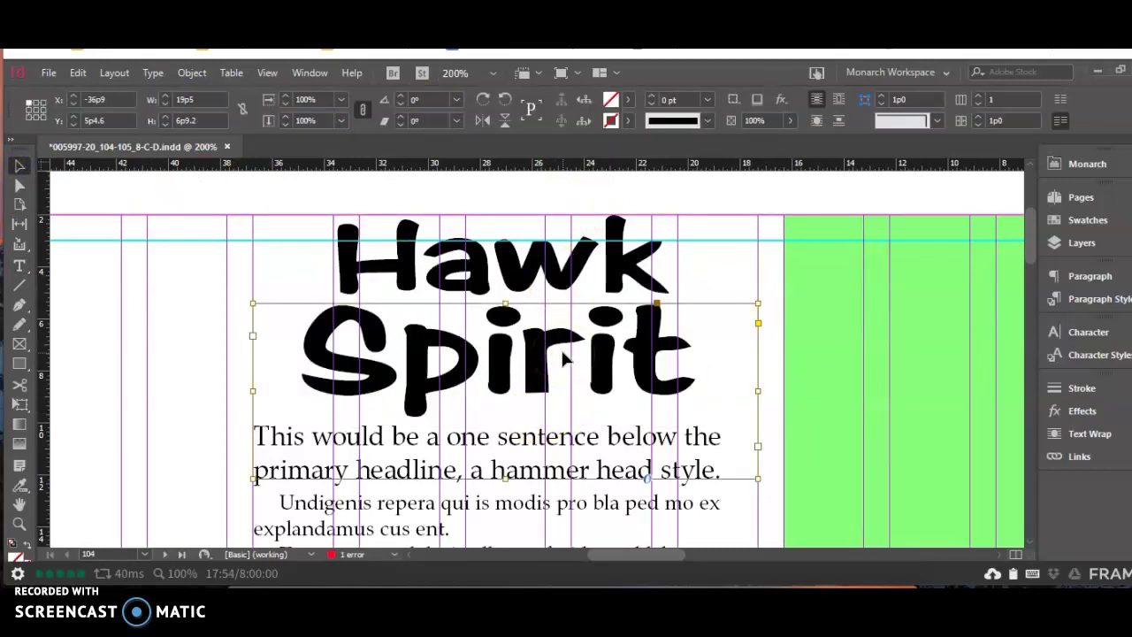
pyautogui.click(577, 276)
pyautogui.doubleClick(576, 274)
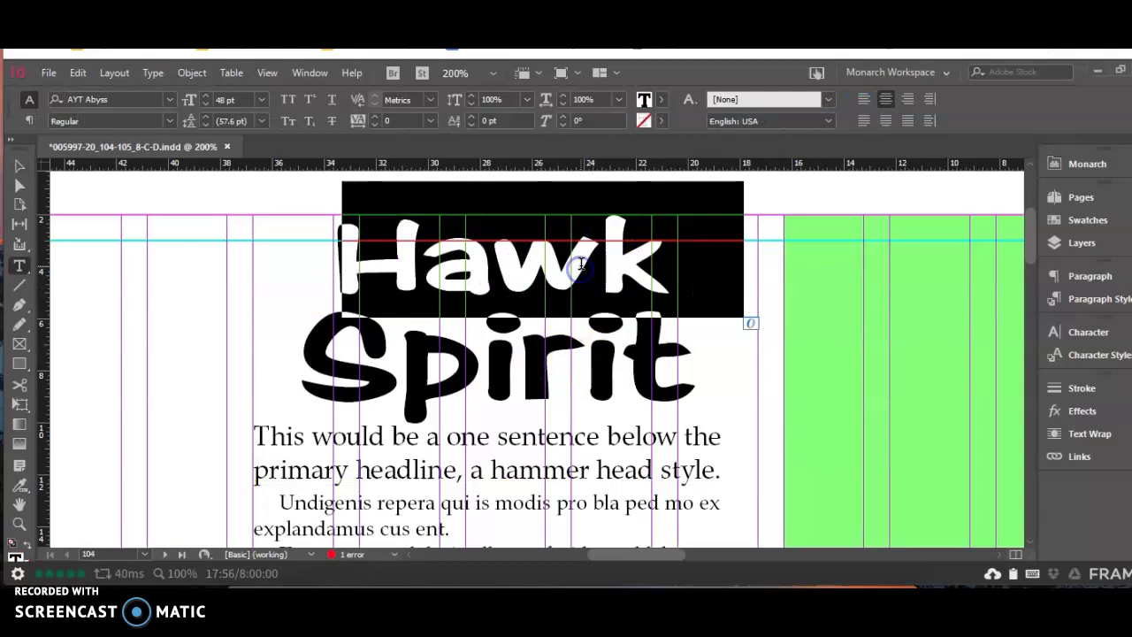
pyautogui.click(204, 95)
pyautogui.click(204, 94)
pyautogui.click(205, 95)
pyautogui.click(204, 94)
pyautogui.click(204, 95)
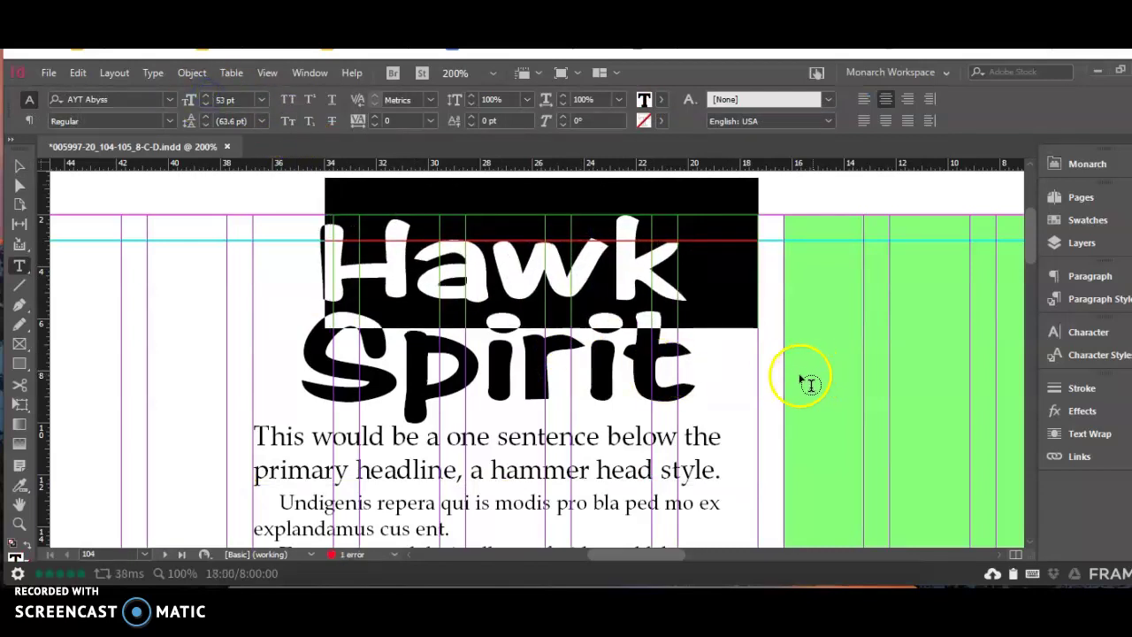
pyautogui.click(787, 379)
# - At 100% zoom, draw a pull-quote text frame about 8p2 wide and 9p11 tall, overlapping the outer edge of the story
pyautogui.scroll(-5, 778, 386)
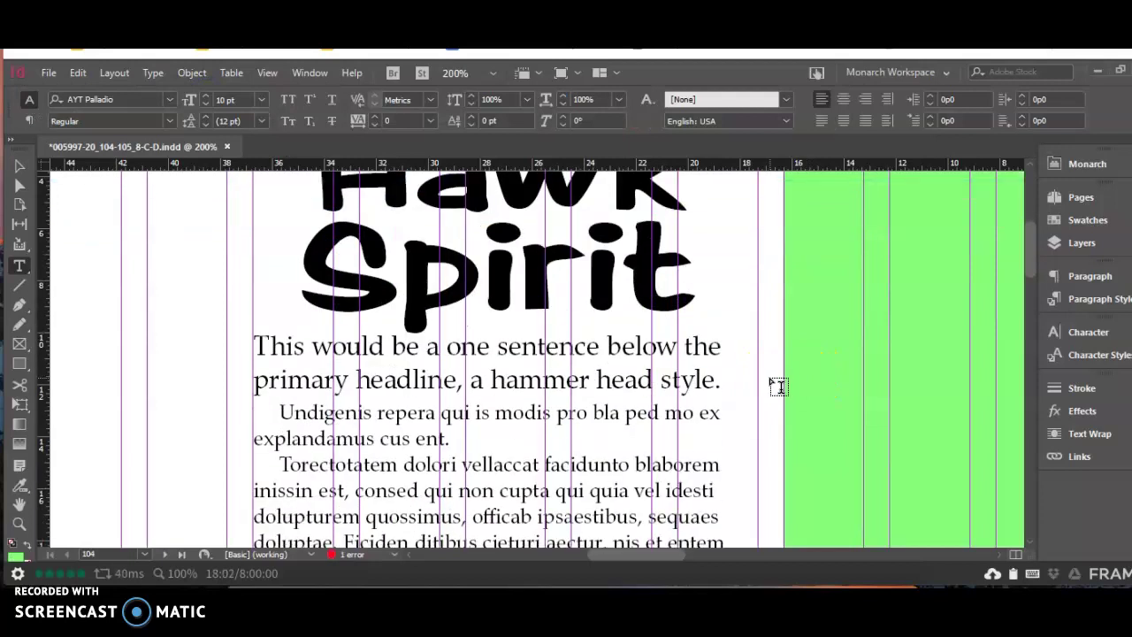
pyautogui.scroll(-10, 780, 389)
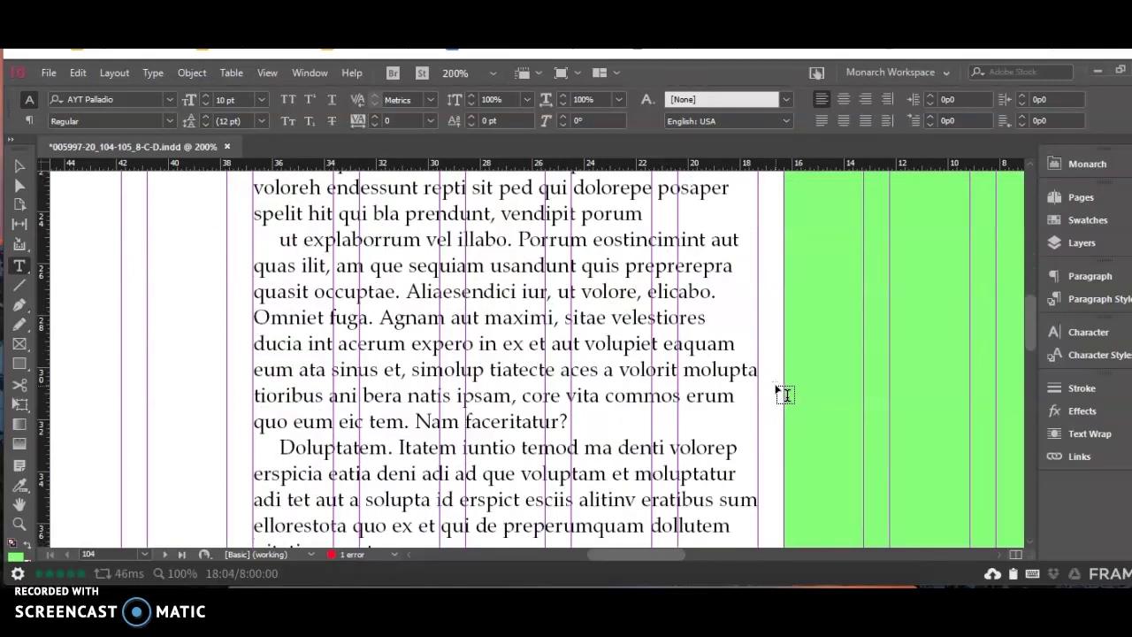
pyautogui.click(778, 399)
pyautogui.scroll(4, 677, 417)
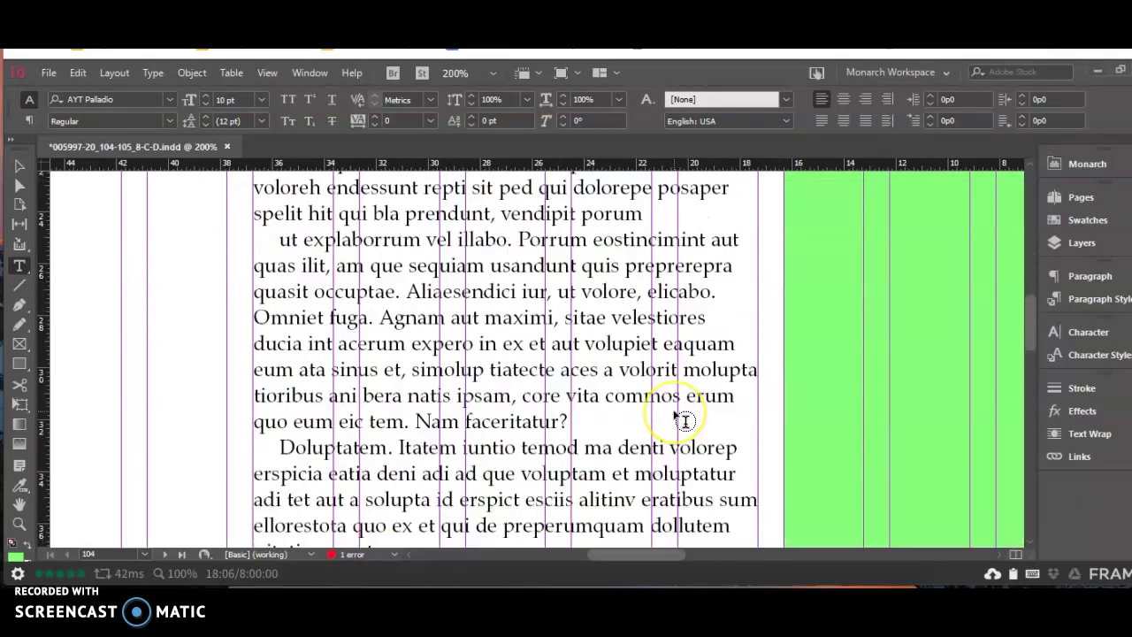
pyautogui.hotkey('ctrl', '1')
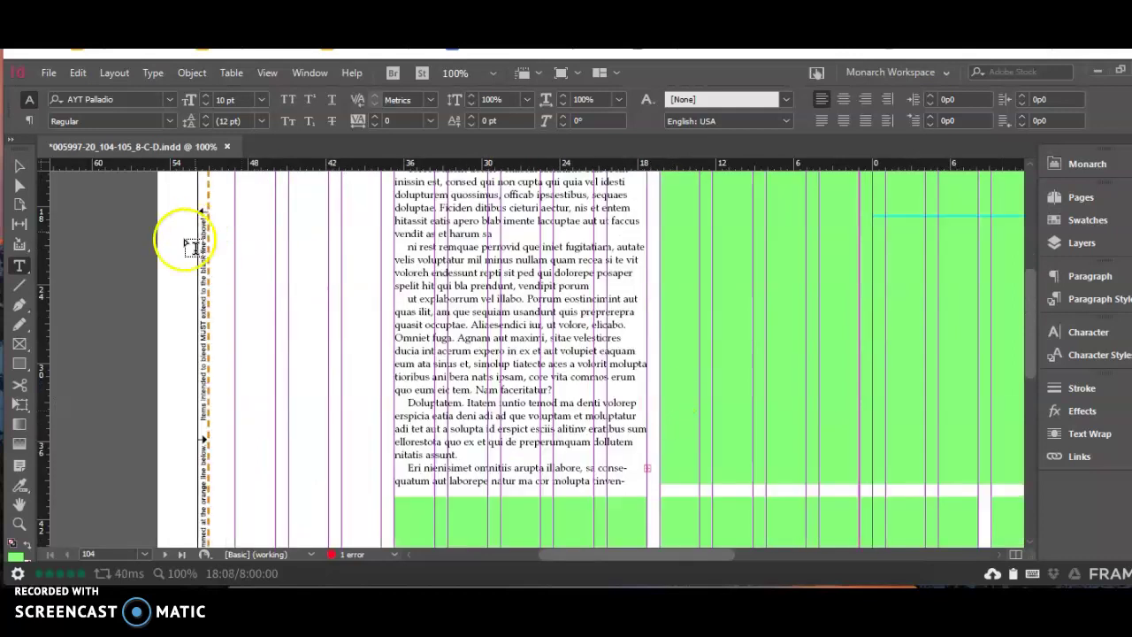
pyautogui.click(19, 267)
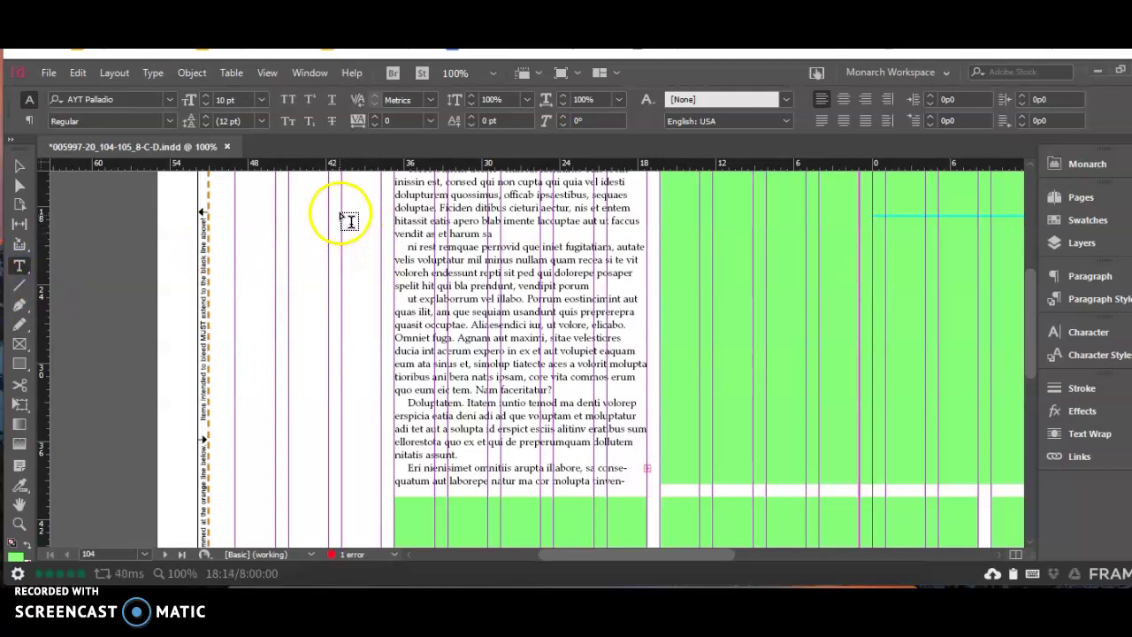
pyautogui.moveTo(342, 213); pyautogui.dragTo(450, 343)
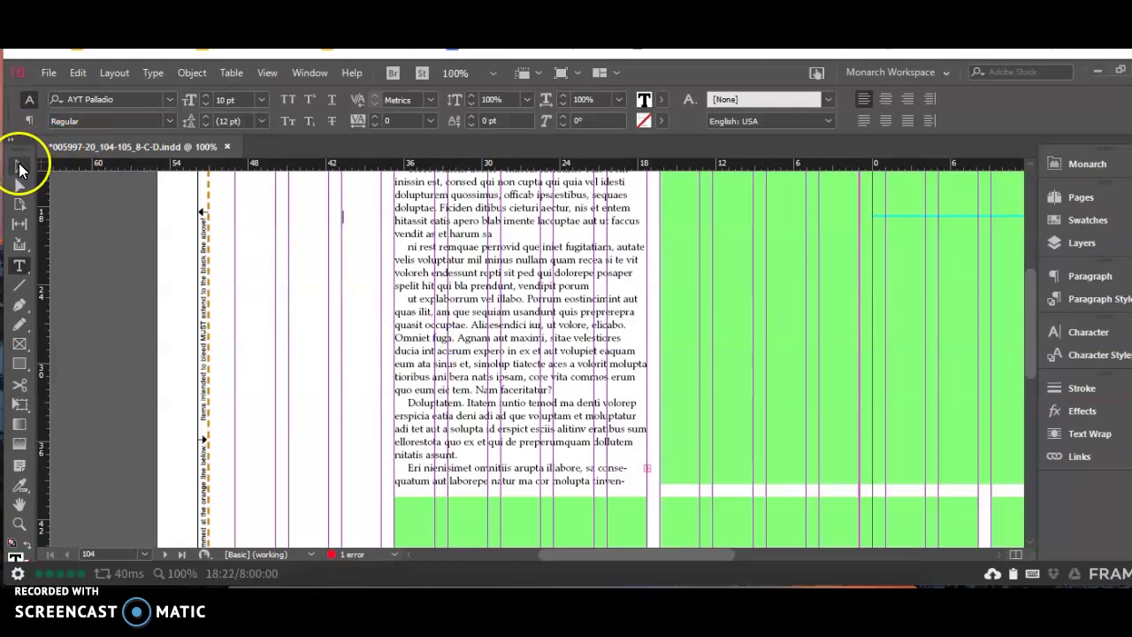
# - Make the story text wrap around the bounding box of the pull-quote frame
pyautogui.click(20, 168)
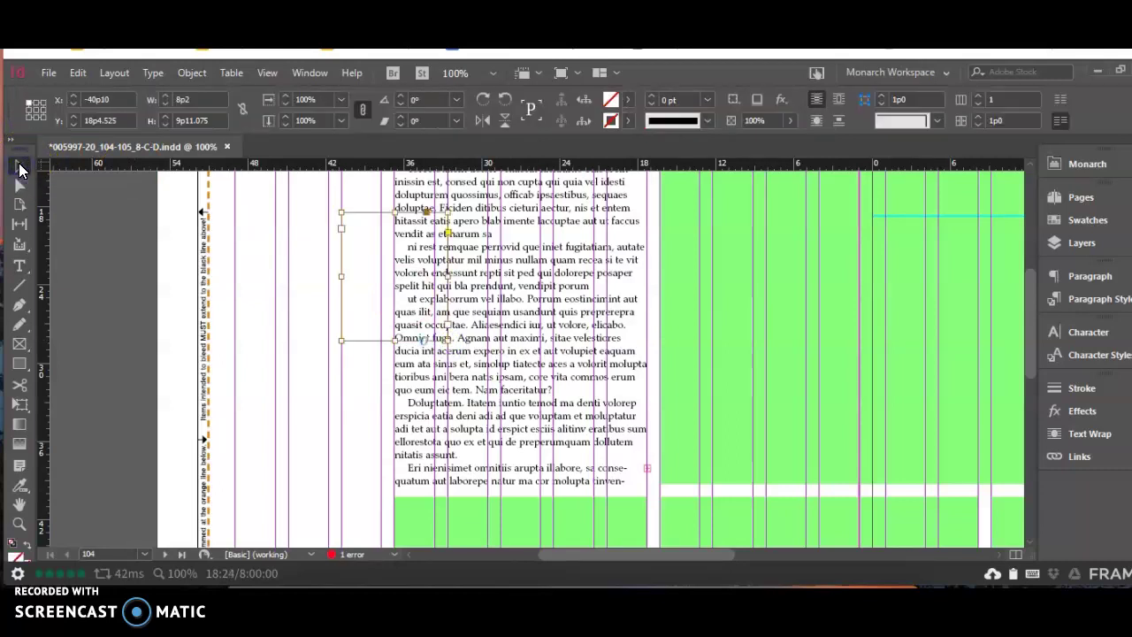
pyautogui.click(1081, 432)
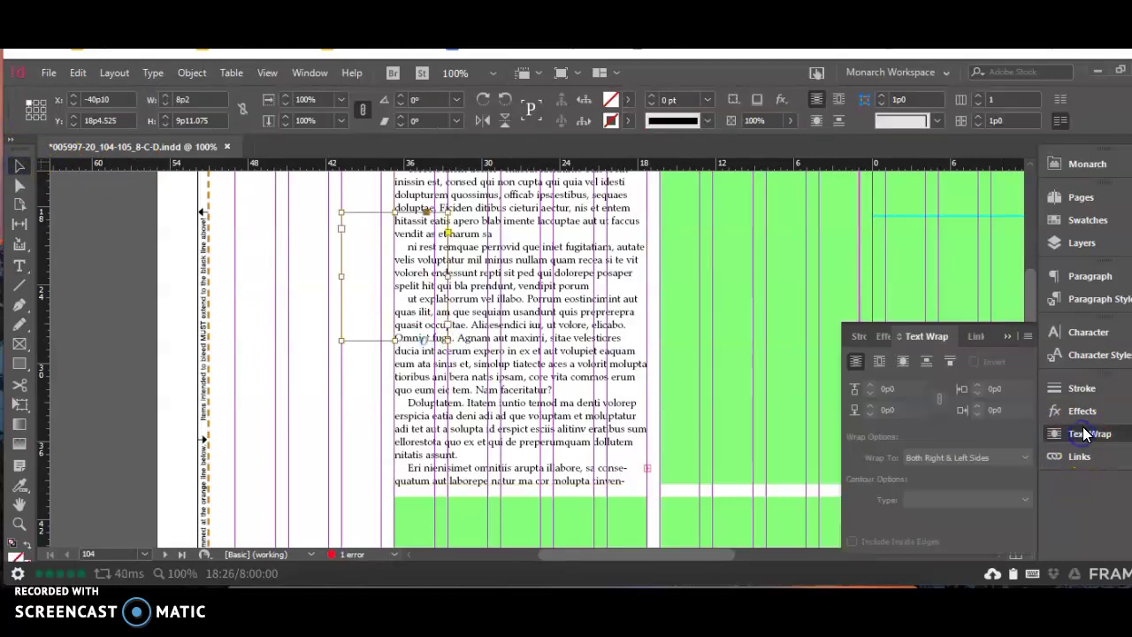
pyautogui.click(880, 365)
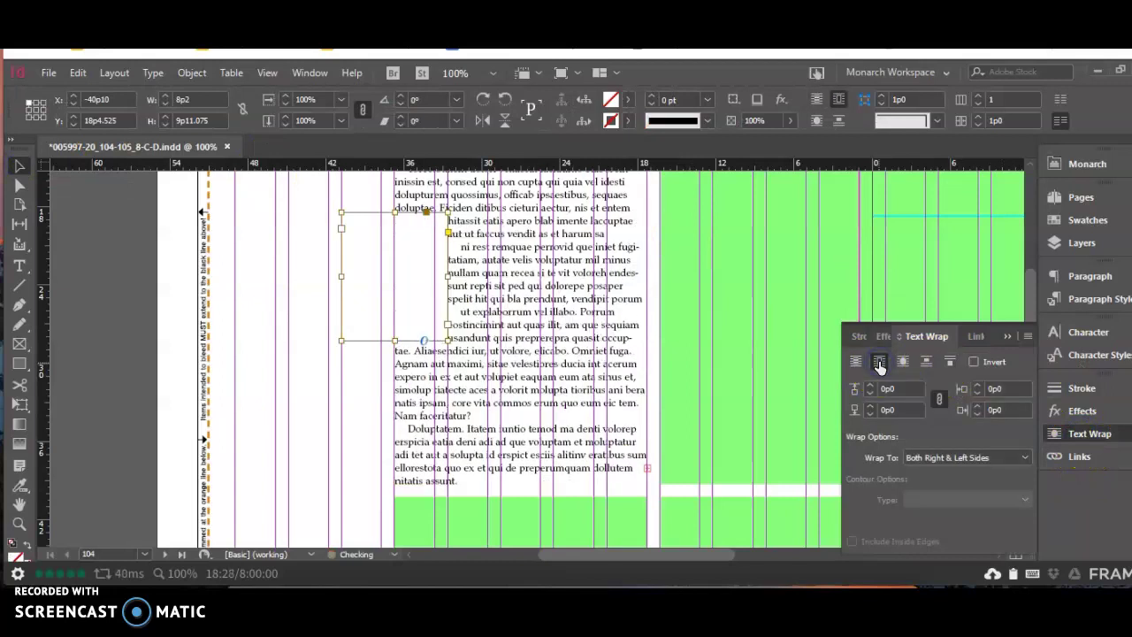
# - Enter the quote “Happy New Year! I love the beginning of a new year!” in the frame, with the speaker's name and (10) below
pyautogui.click(370, 232)
pyautogui.doubleClick(369, 228)
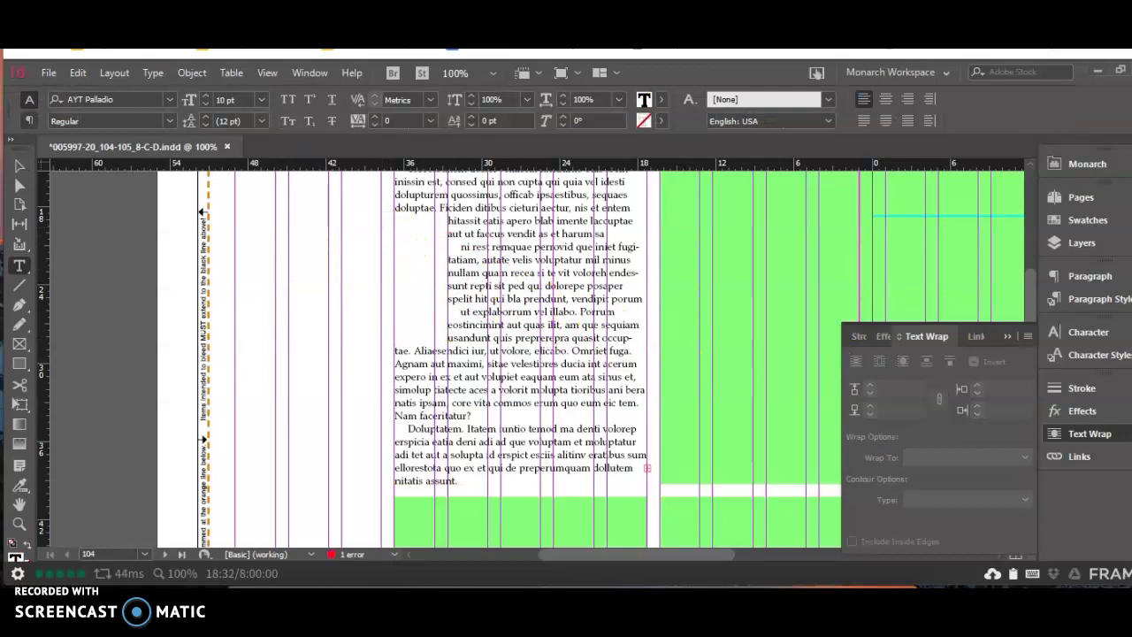
pyautogui.write('"H')
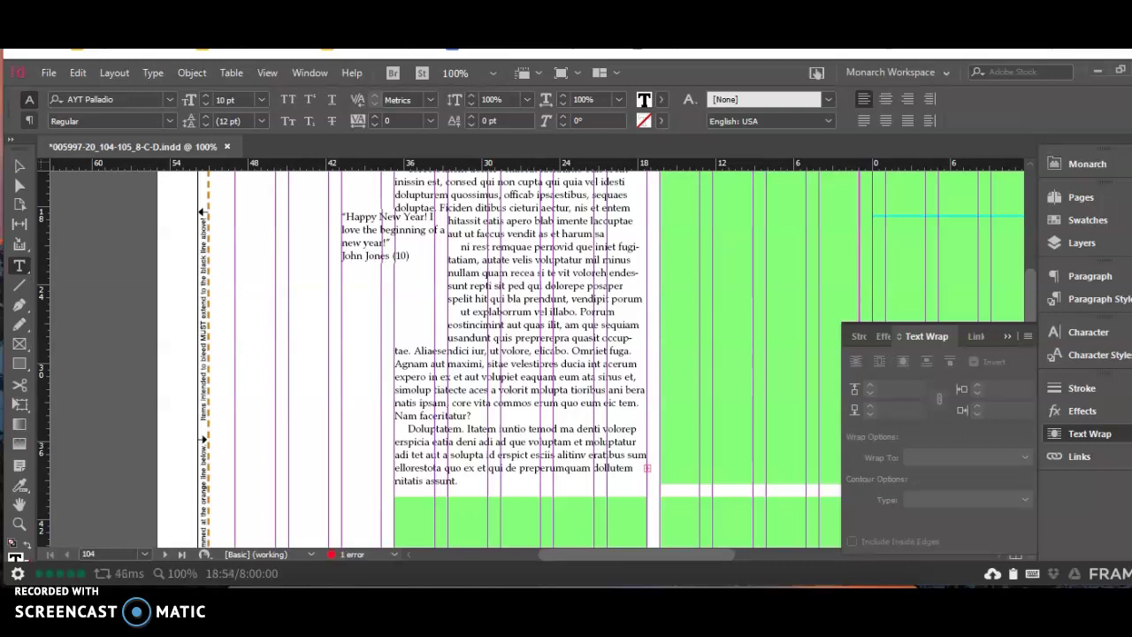
# - Insert a bullet character before the speaker's name in the pull quote
pyautogui.click(343, 259)
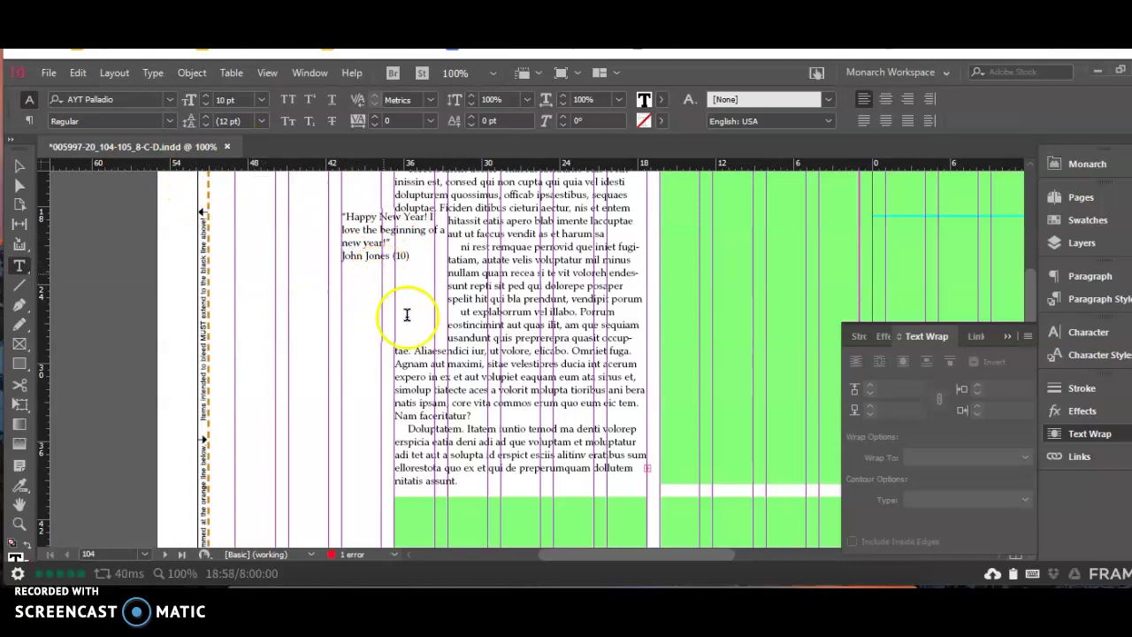
pyautogui.click(148, 73)
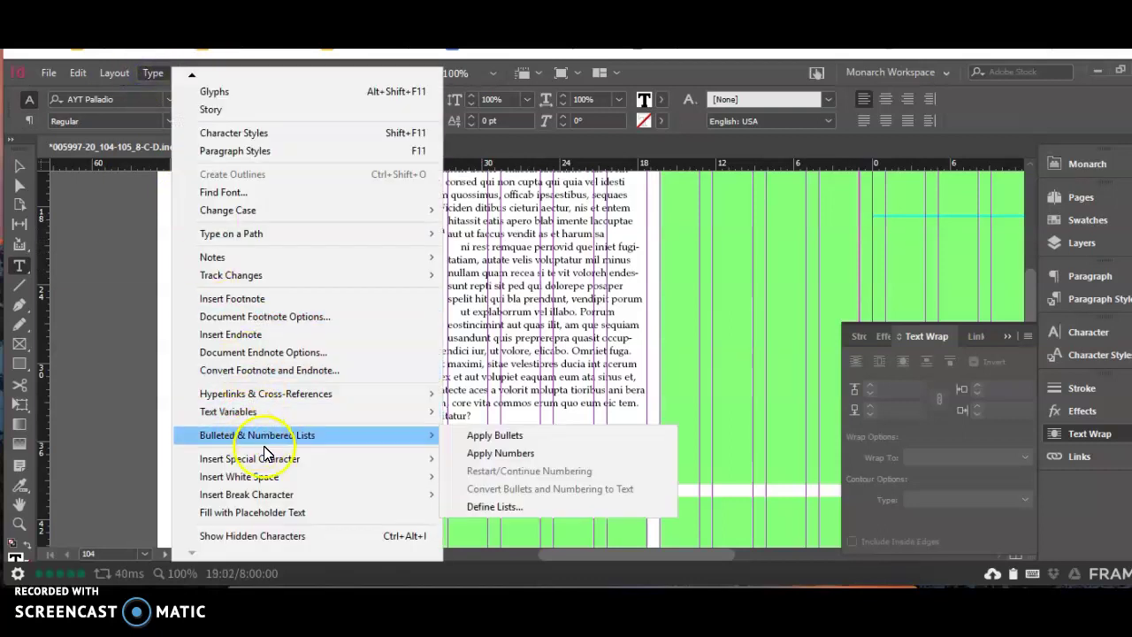
pyautogui.moveTo(272, 462)
pyautogui.moveTo(478, 464)
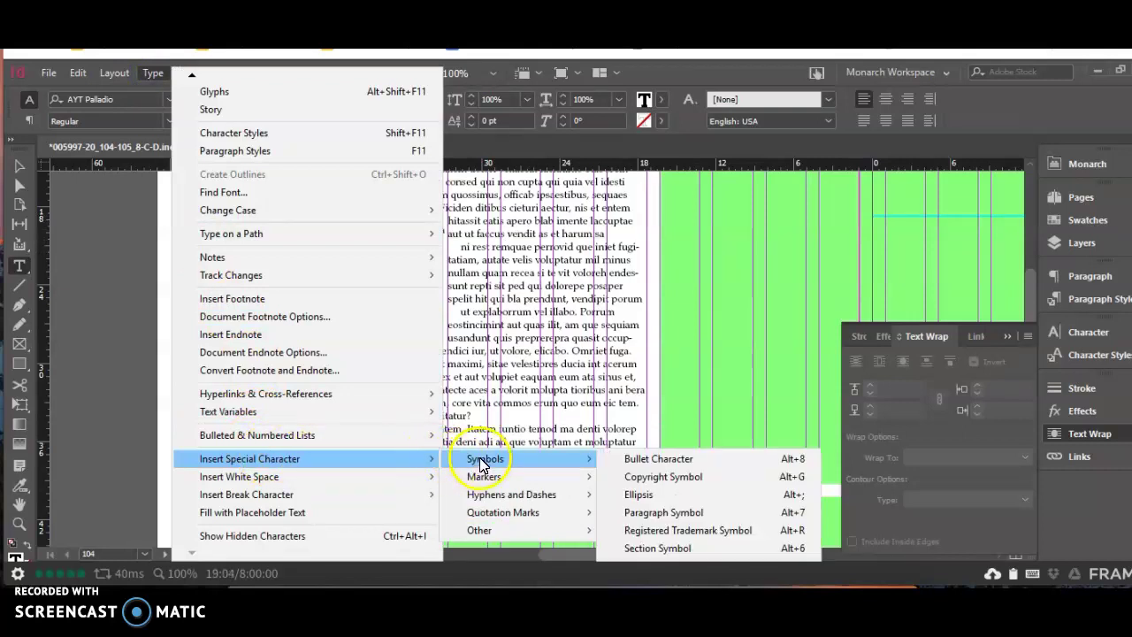
pyautogui.click(633, 463)
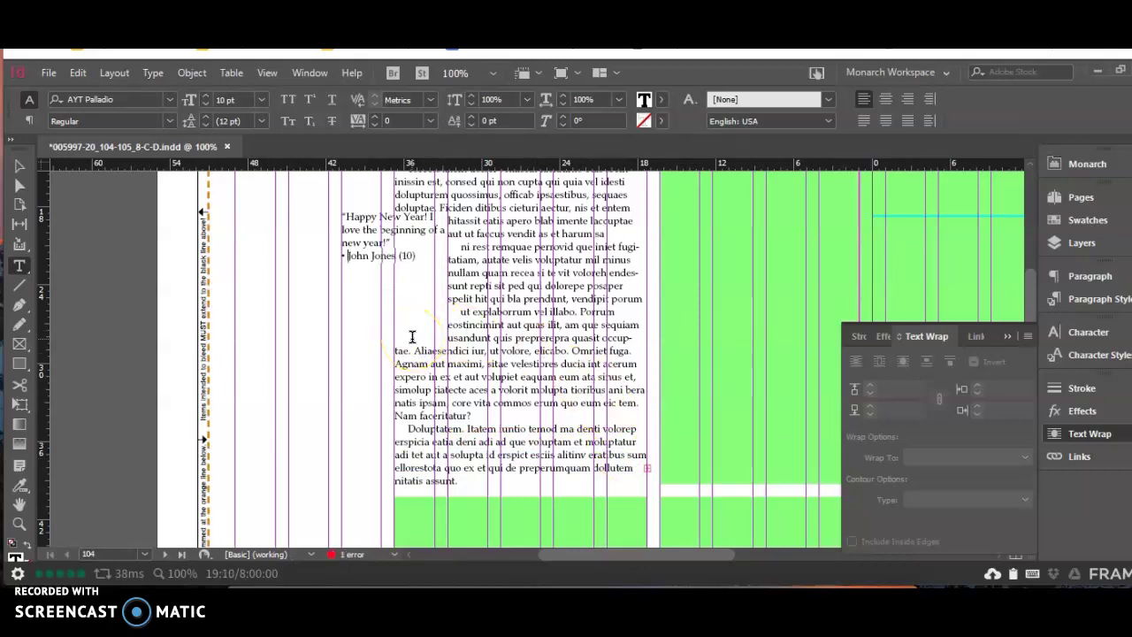
# - Set all the pull-quote text, including the speaker line, to 14 pt
pyautogui.moveTo(418, 258); pyautogui.dragTo(301, 206)
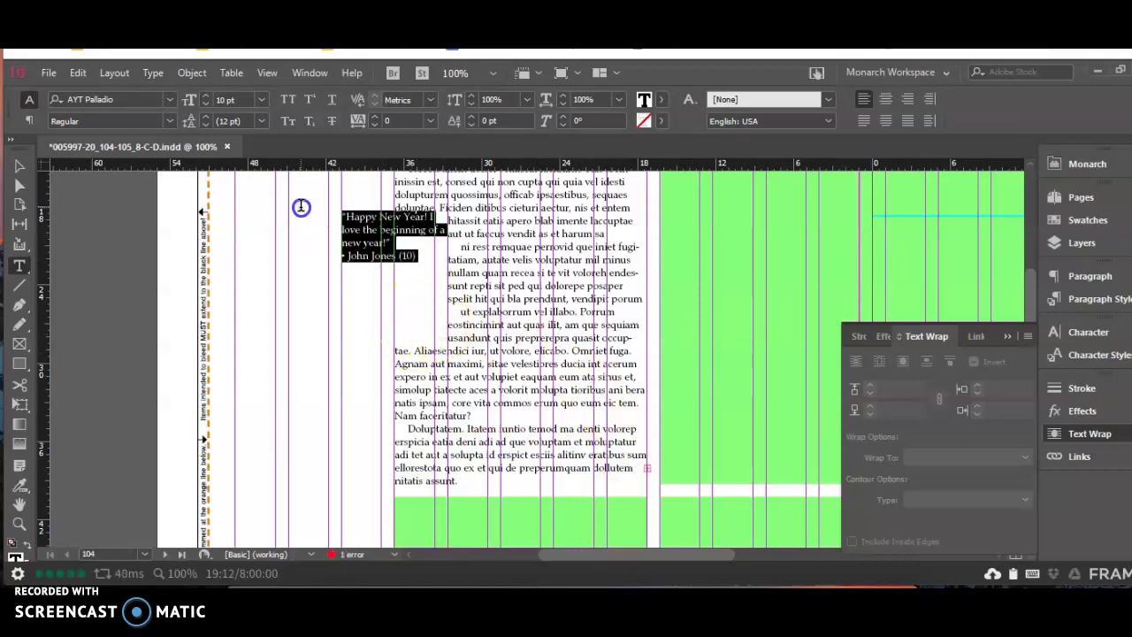
pyautogui.click(205, 95)
pyautogui.click(205, 96)
pyautogui.click(204, 95)
pyautogui.click(204, 95)
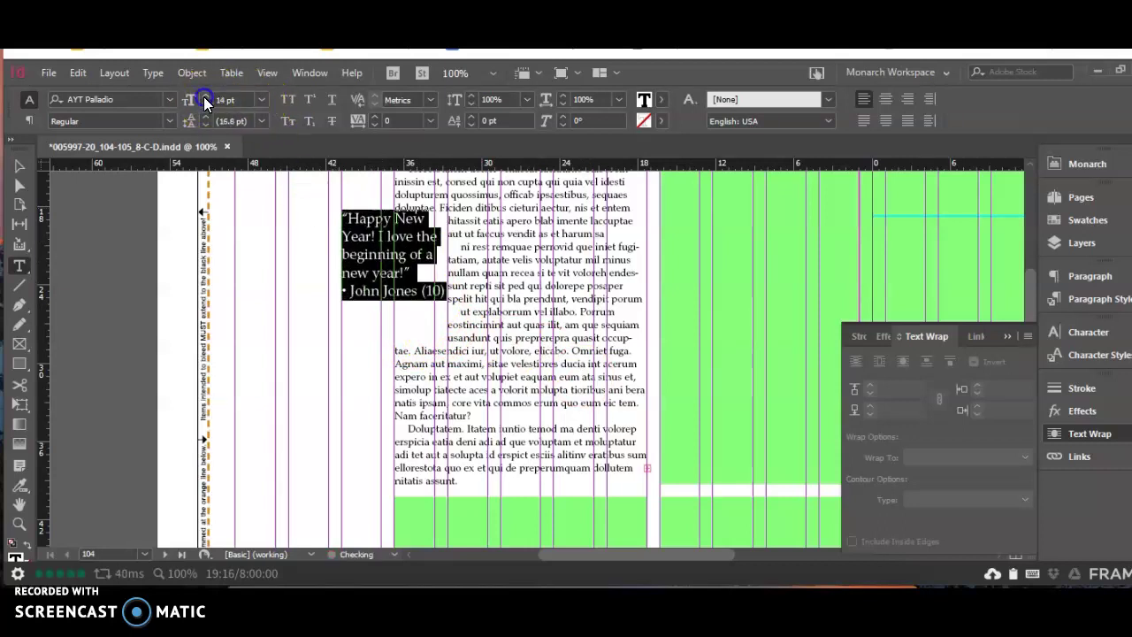
# - Shorten the pull-quote frame from its lower edge to about 7p11 tall and preview the page without guides
pyautogui.click(17, 166)
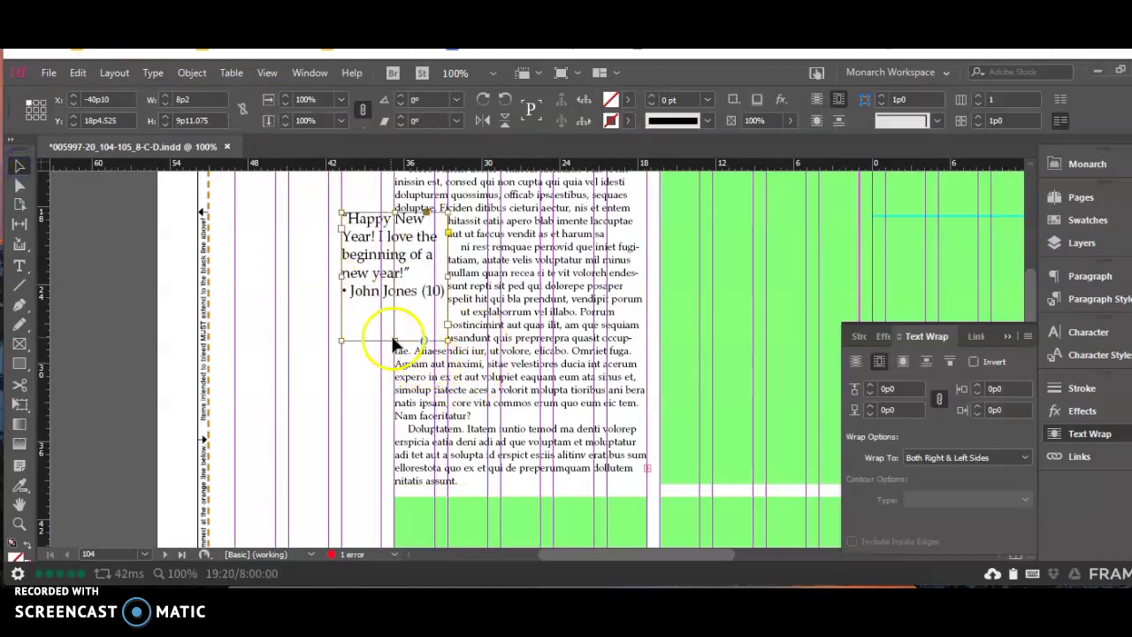
pyautogui.moveTo(395, 341); pyautogui.dragTo(396, 311)
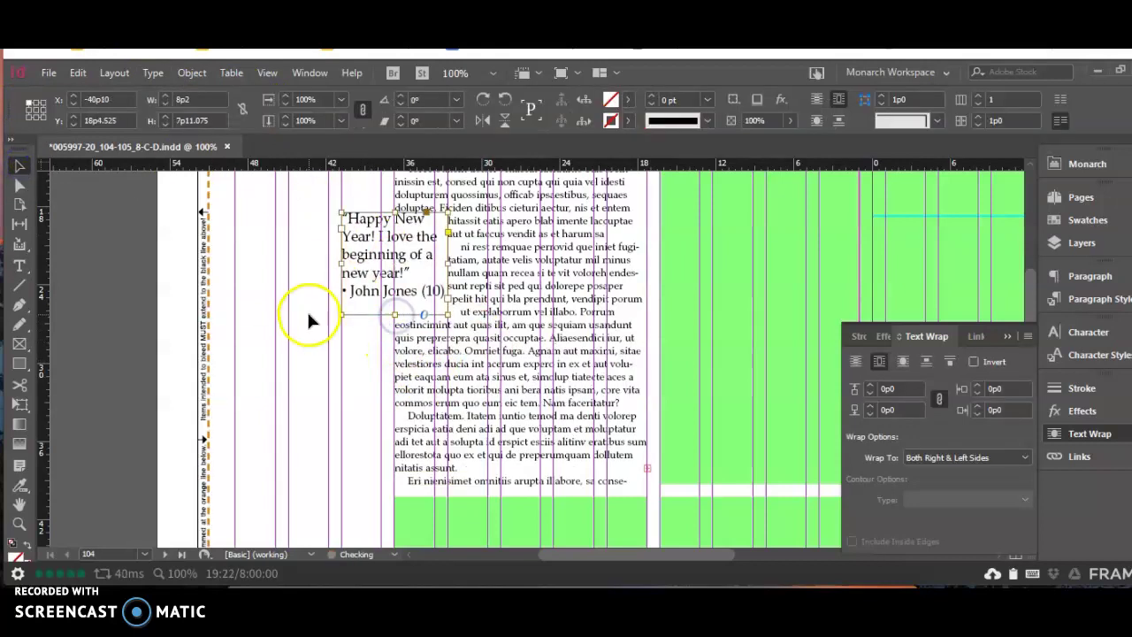
pyautogui.click(307, 311)
pyautogui.press('w')
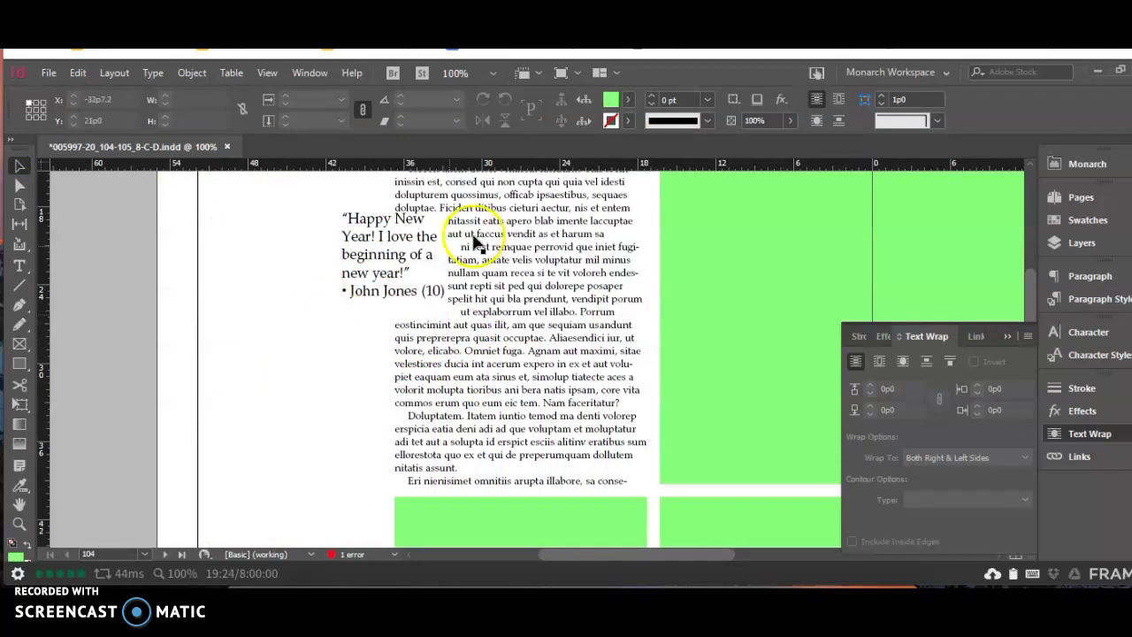
# - In the pull quote's Text Frame Options, set vertical justification to Center and inset spacing to 0p5
pyautogui.click(424, 254)
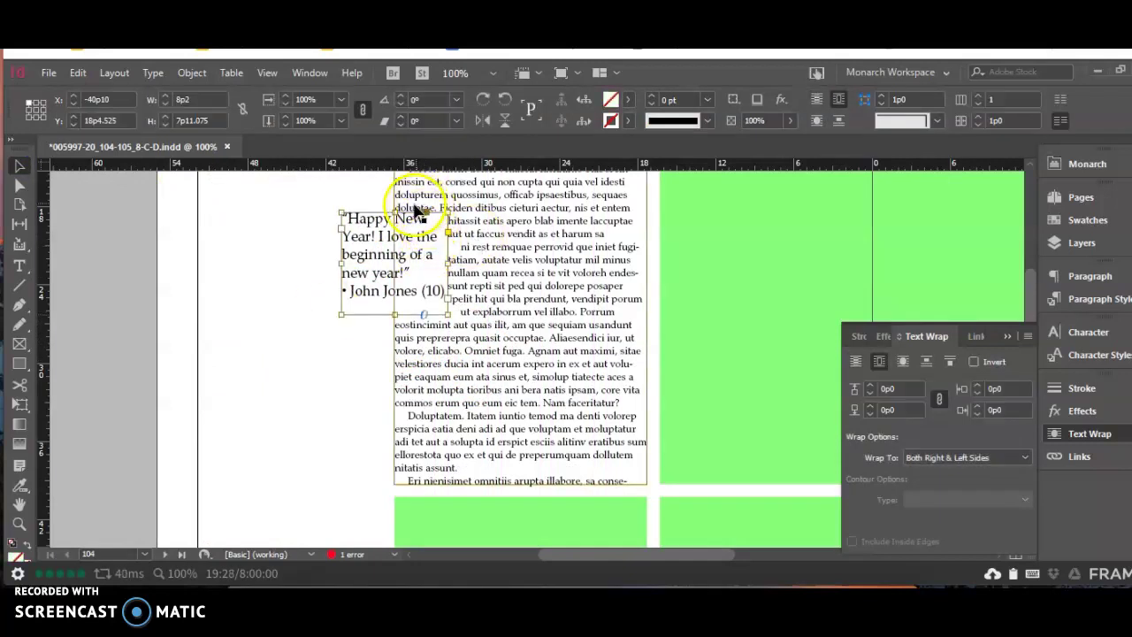
pyautogui.click(192, 73)
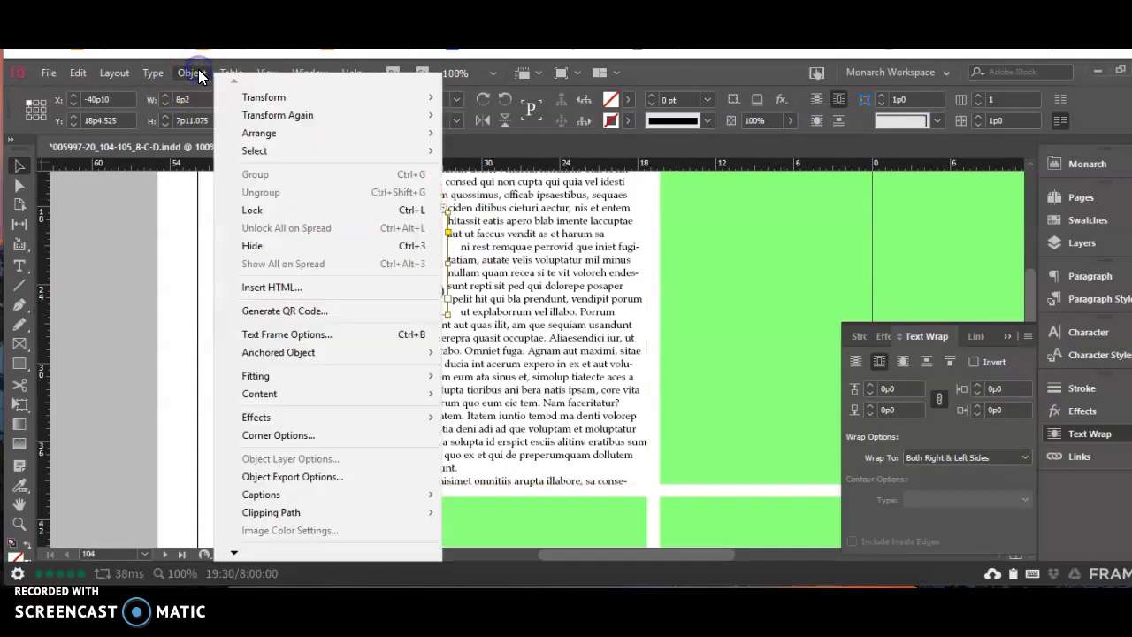
pyautogui.click(283, 334)
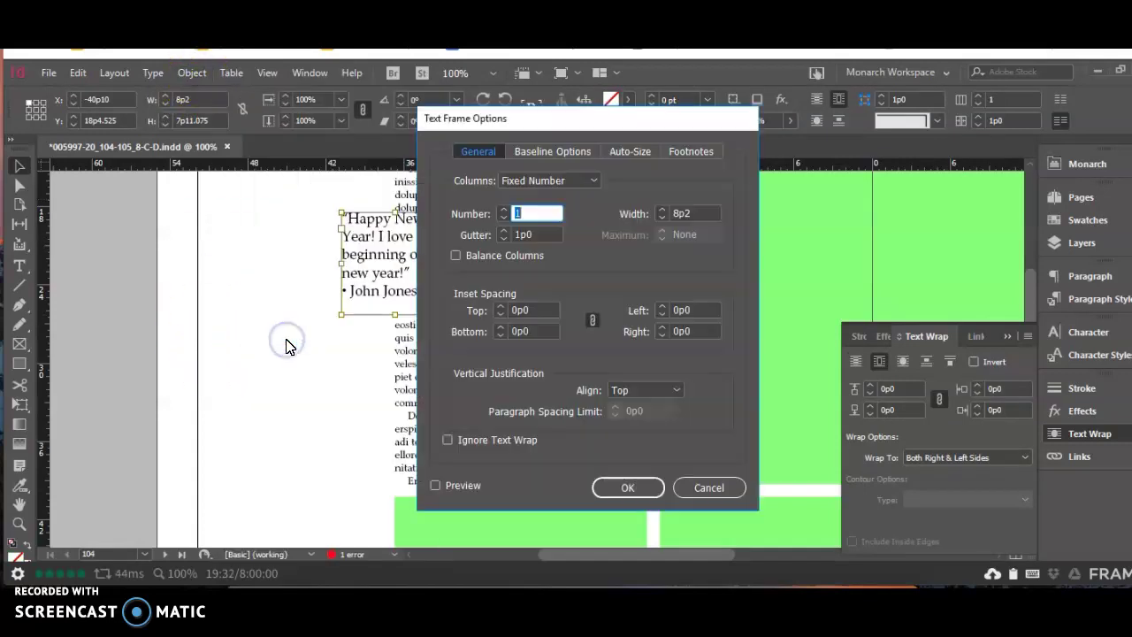
pyautogui.click(667, 395)
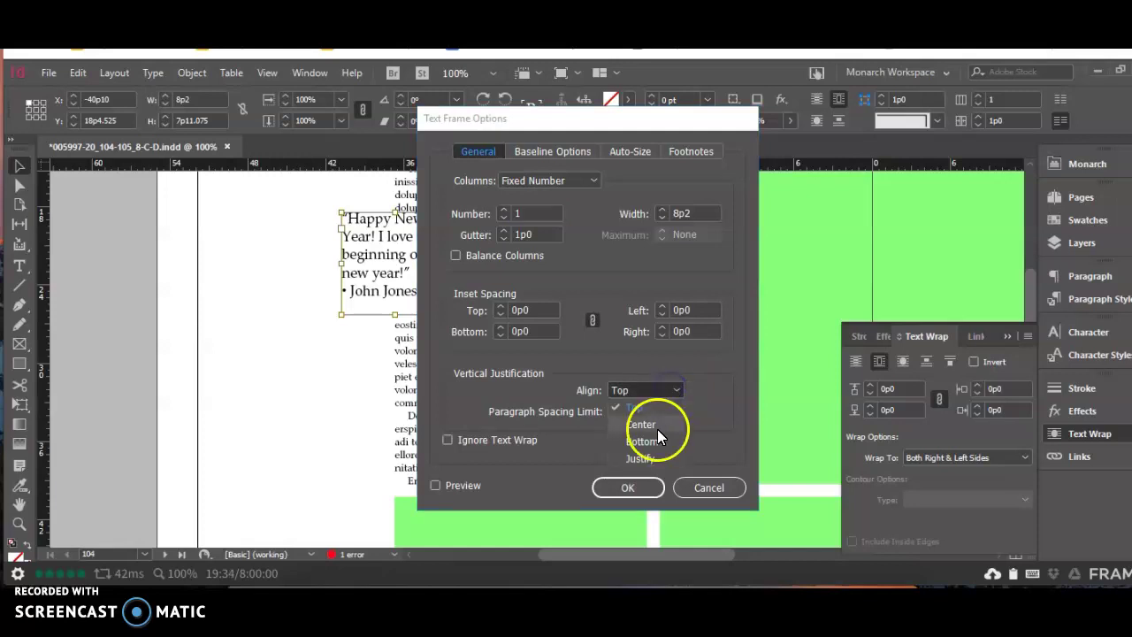
pyautogui.click(654, 426)
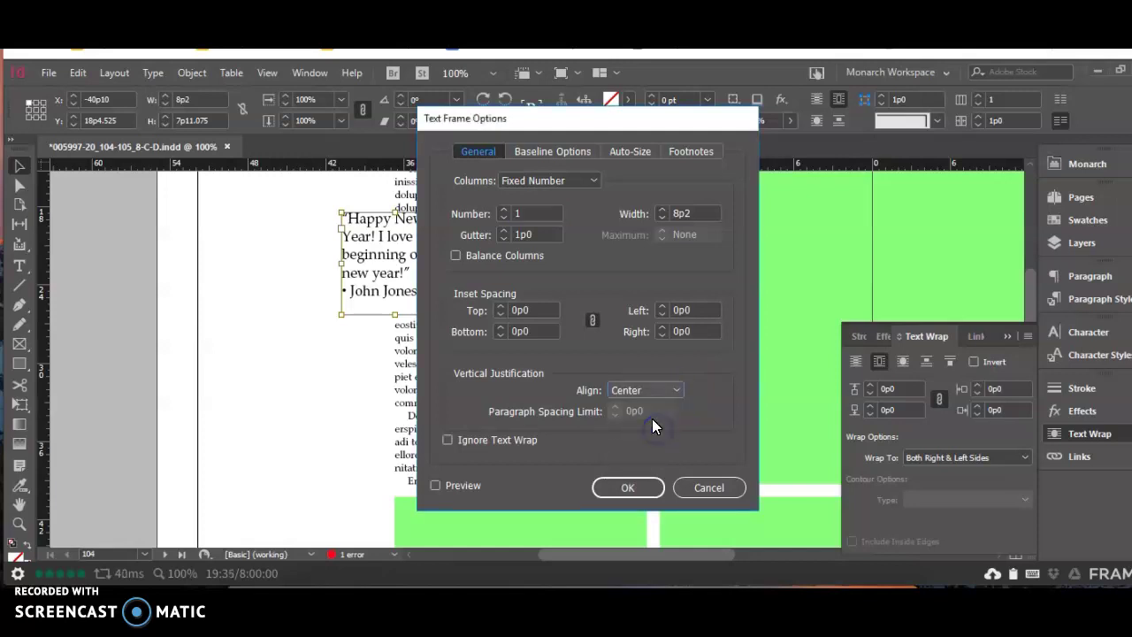
pyautogui.click(540, 311)
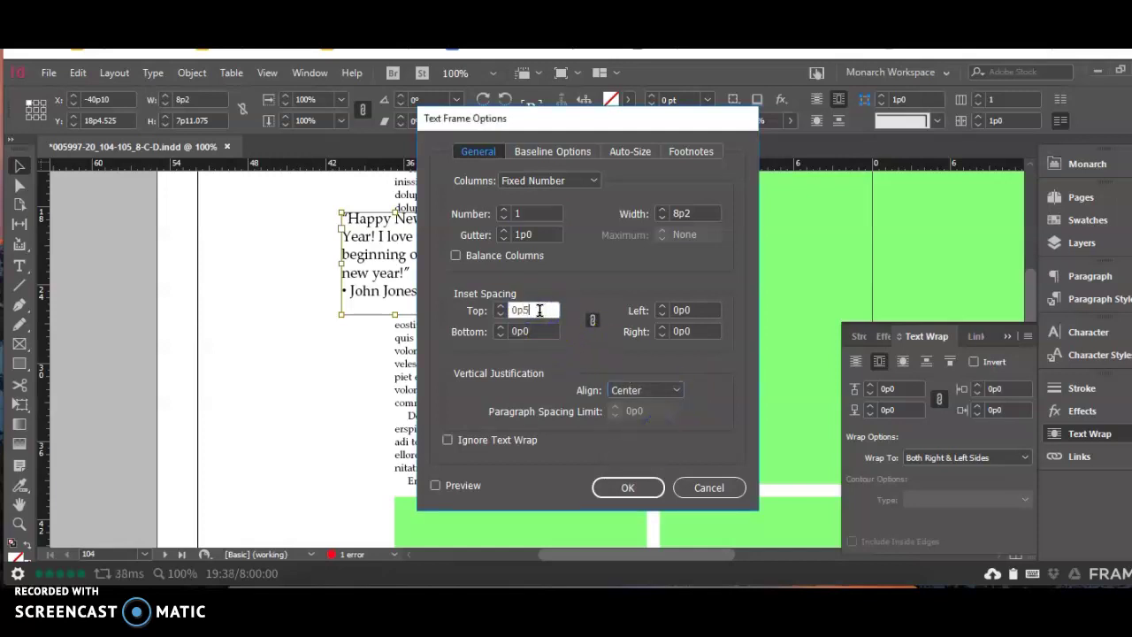
pyautogui.click(543, 330)
pyautogui.click(598, 395)
pyautogui.click(627, 488)
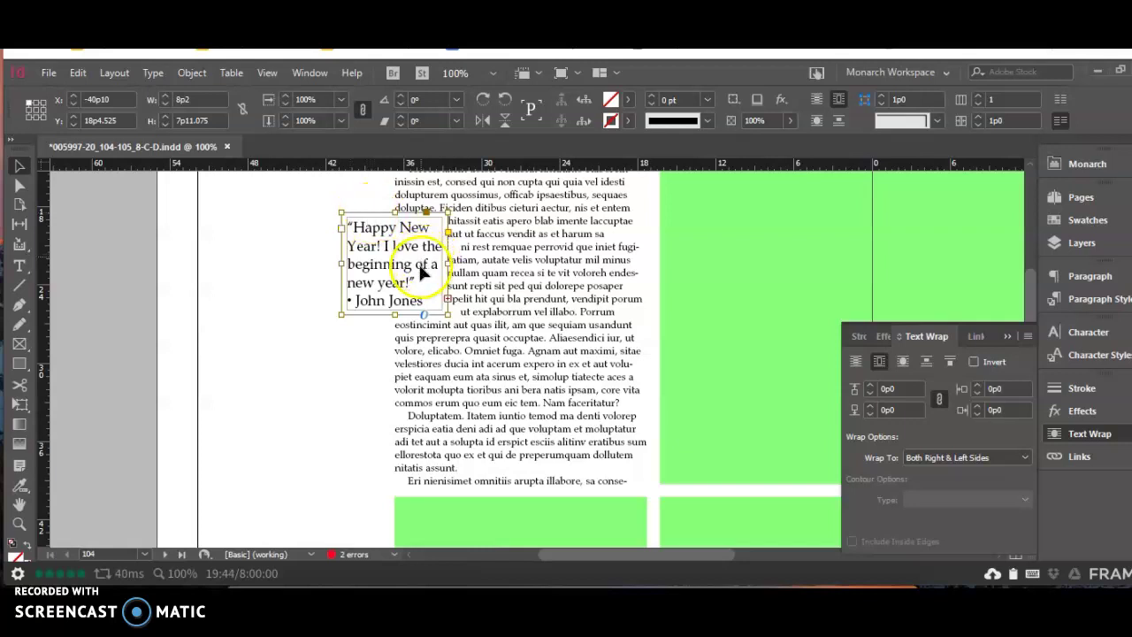
# - Enlarge the pull-quote frame to about 9p6 tall and slightly wider, fitting the speaker's name and (10) on one line
pyautogui.moveTo(395, 315); pyautogui.dragTo(395, 336)
pyautogui.click(375, 337)
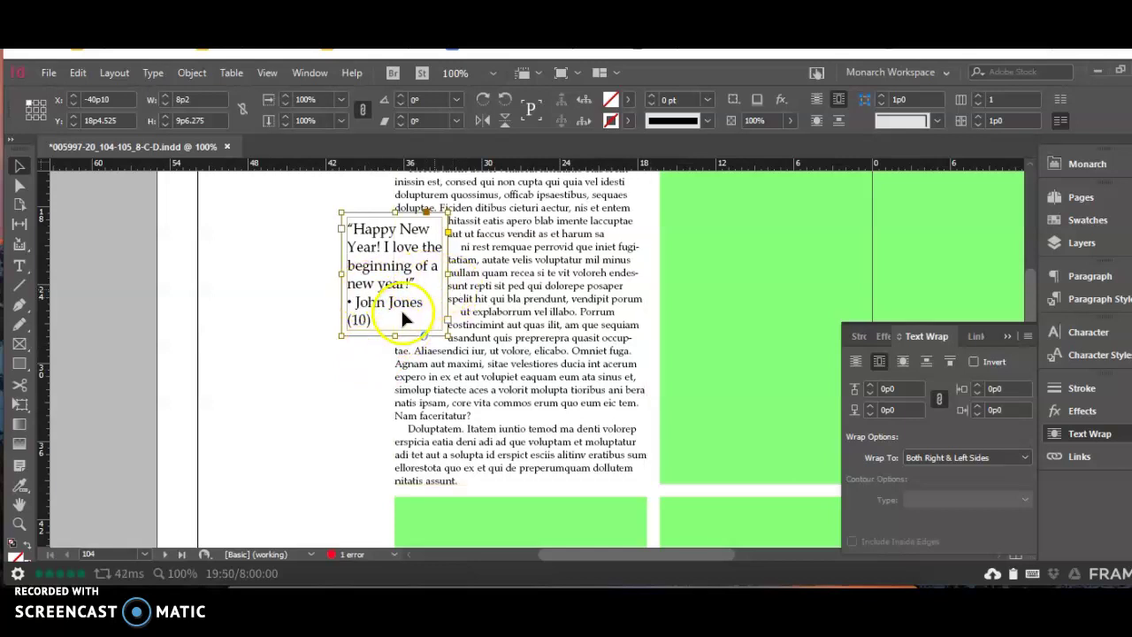
pyautogui.moveTo(449, 275); pyautogui.dragTo(459, 276)
pyautogui.click(330, 440)
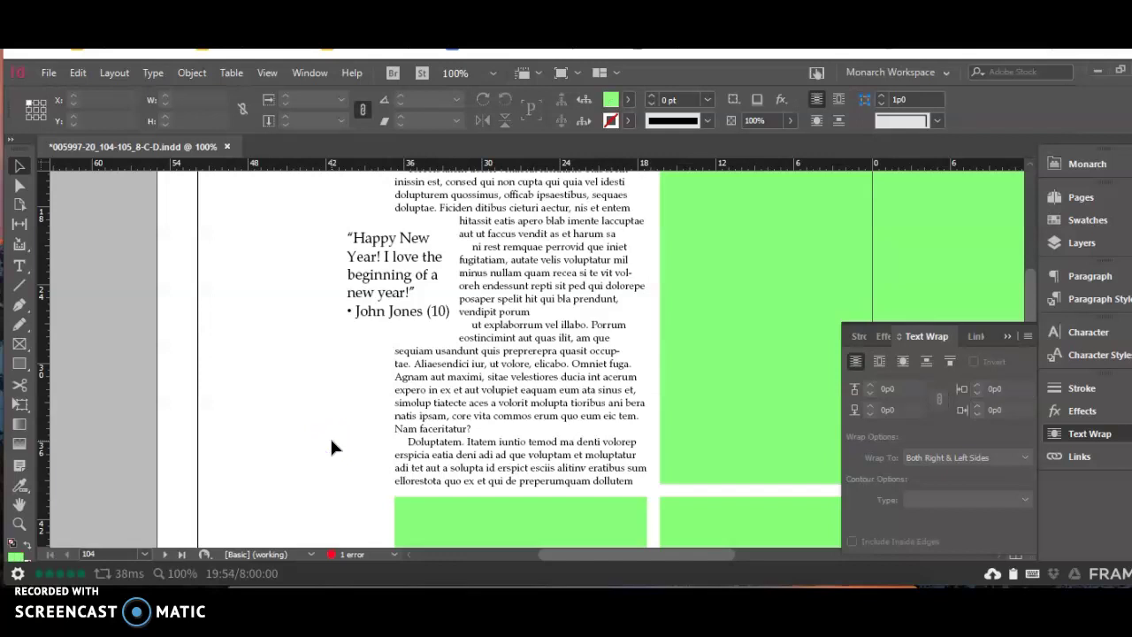
# - Delete the story text between “volorep” and “nitatis assunt” in the paragraph starting “Doluptatem”
pyautogui.click(489, 437)
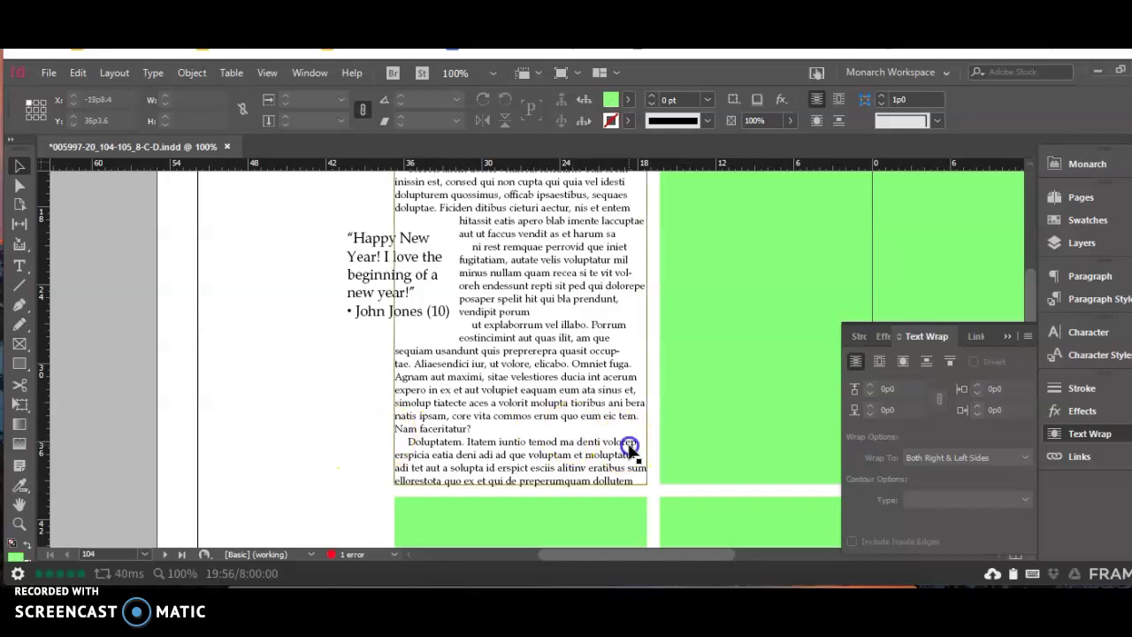
pyautogui.doubleClick(620, 464)
pyautogui.moveTo(620, 462); pyautogui.dragTo(628, 483)
pyautogui.press('BackSpace')
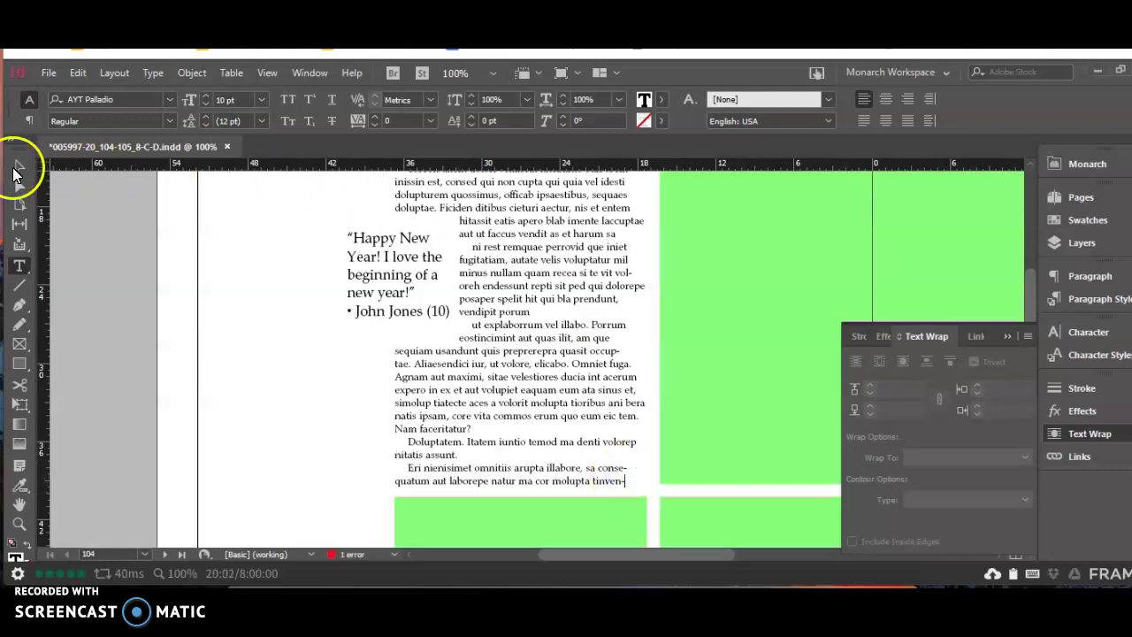
pyautogui.click(20, 166)
# - Delete the end of the preceding story paragraph, from after “commos erum qu” through “Nam faceritatur?”
pyautogui.doubleClick(611, 477)
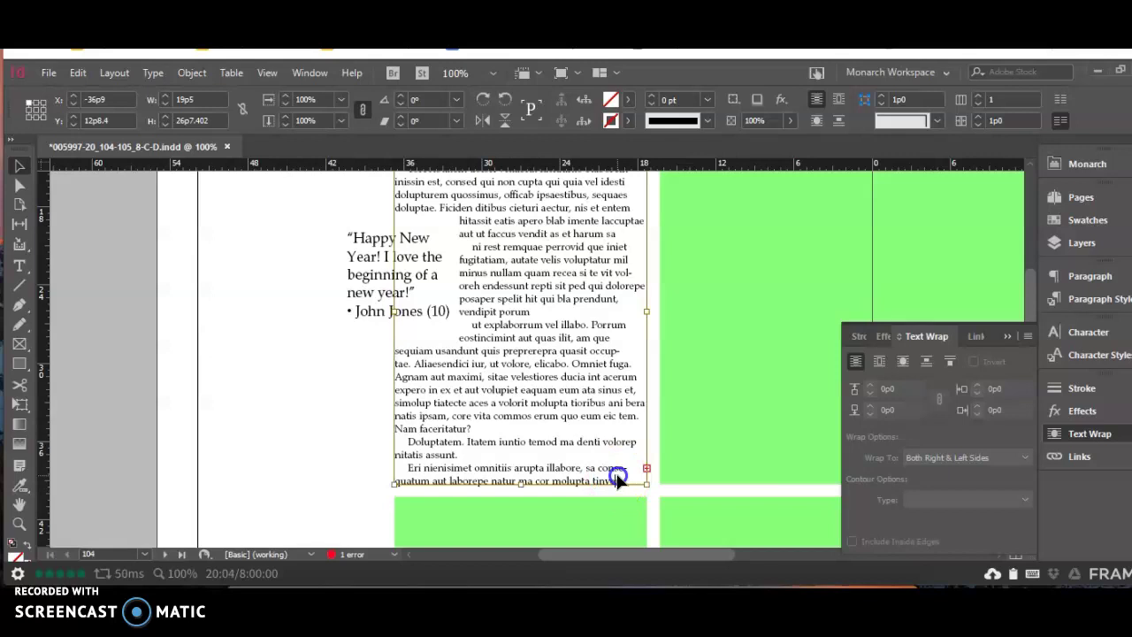
pyautogui.moveTo(607, 430); pyautogui.dragTo(570, 419)
pyautogui.press('BackSpace')
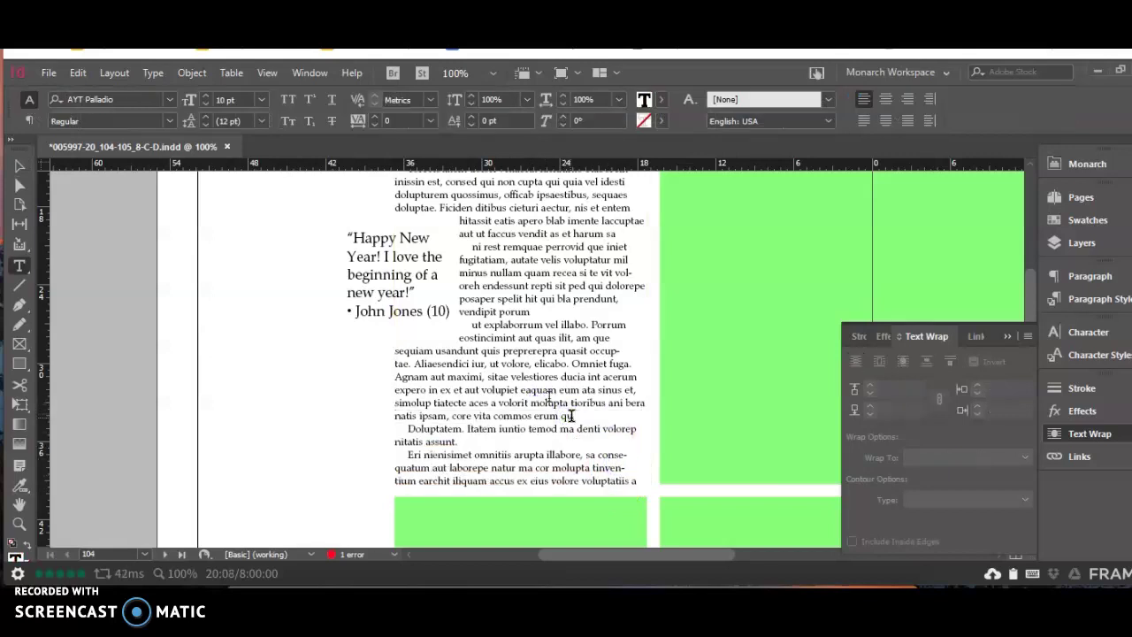
pyautogui.click(19, 168)
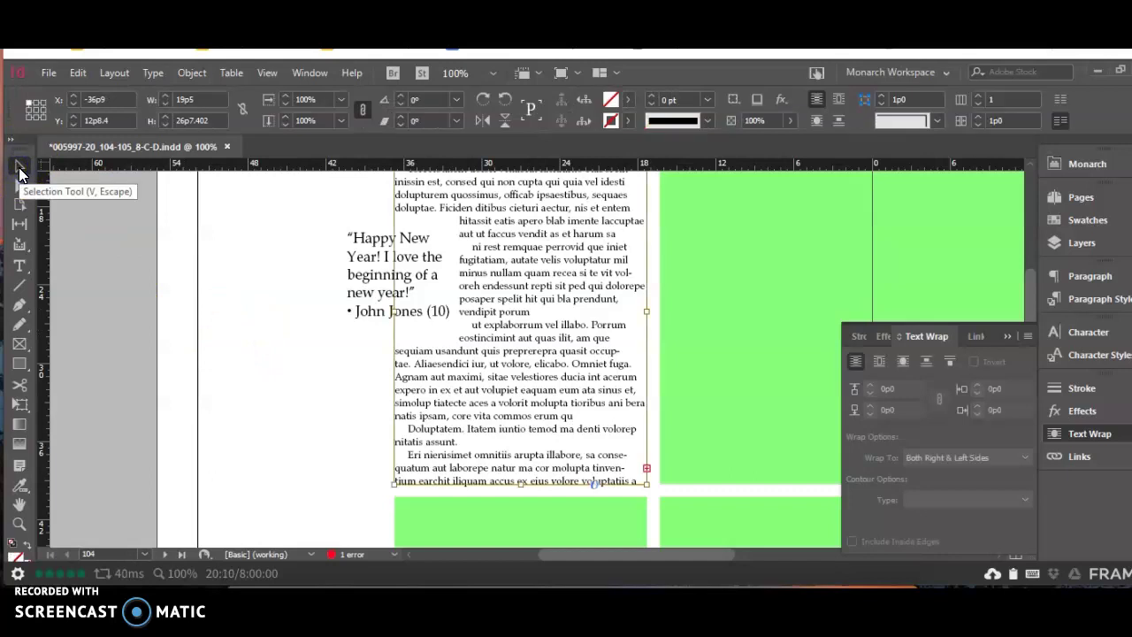
# - Show the guides again and delete the few characters between “nat” and “molupta” in the last story paragraph to clear the overset text
pyautogui.press('w')
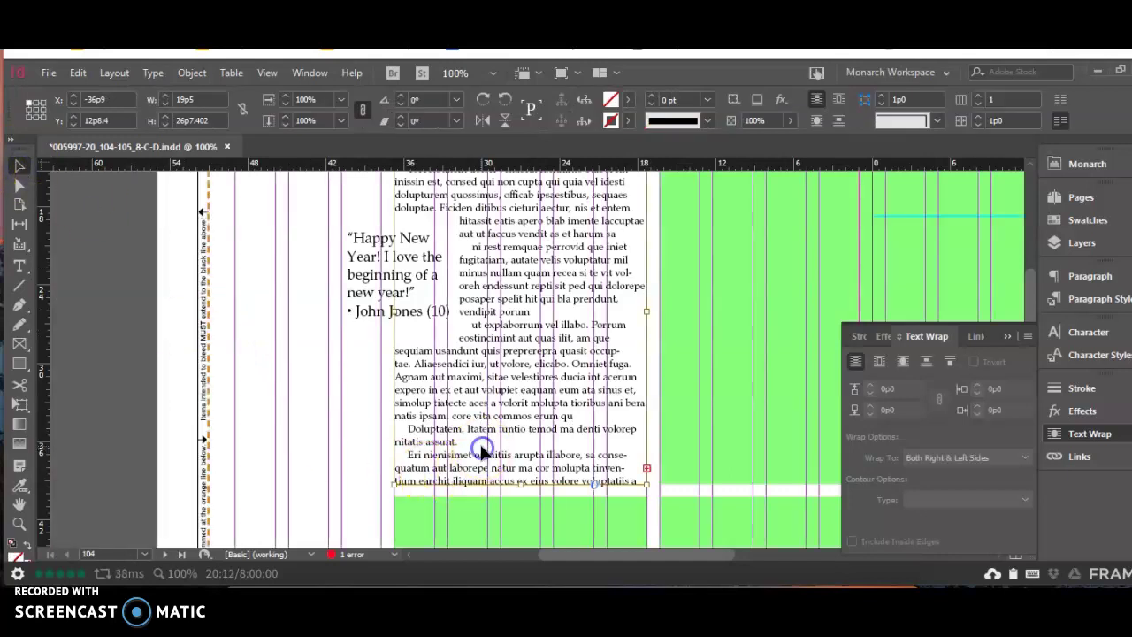
pyautogui.doubleClick(548, 460)
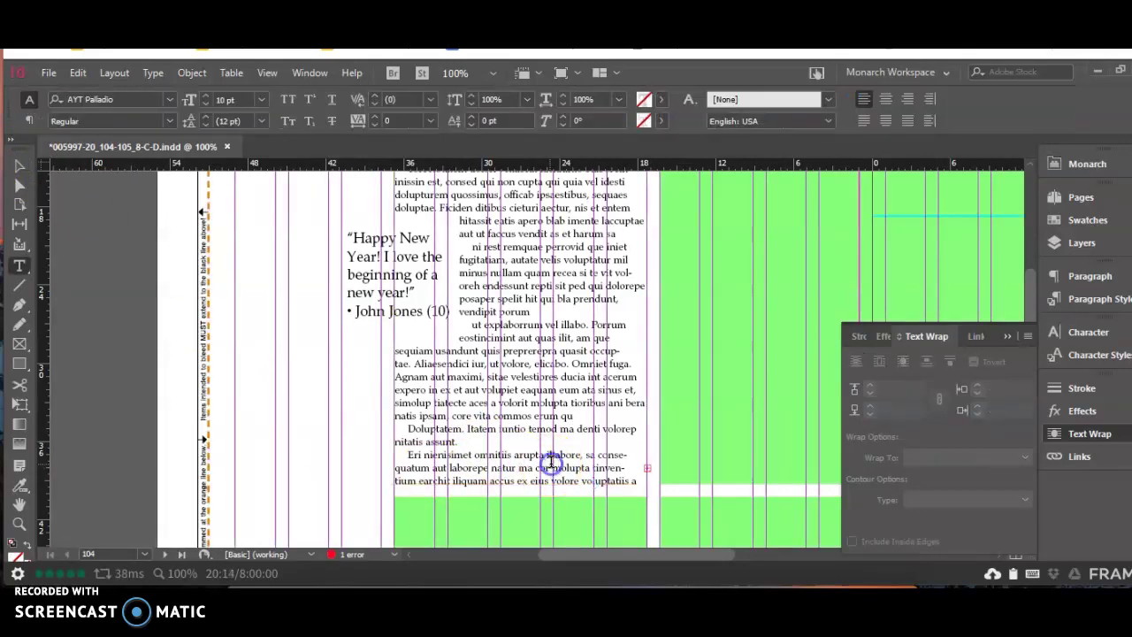
pyautogui.press('BackSpace')
pyautogui.press('BackSpace')
pyautogui.press('BackSpace')
pyautogui.press('BackSpace')
pyautogui.press('BackSpace')
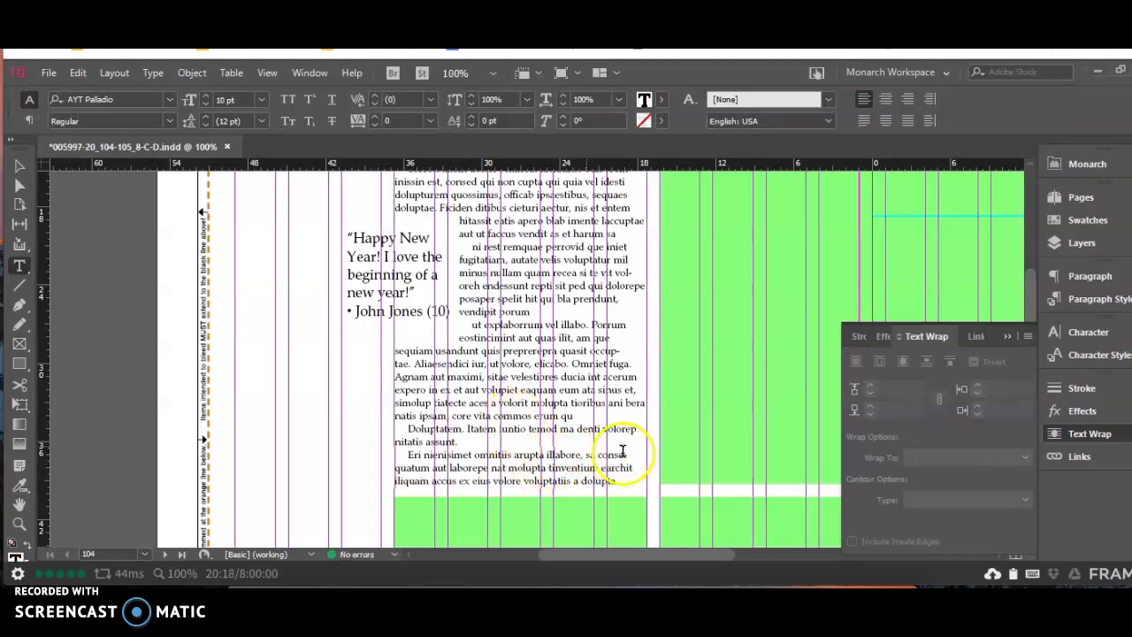
# - Draw a green photo placeholder about 7p2 wide and 8p11 tall across the two outermost columns at the page's upper margin
pyautogui.scroll(1, 662, 482)
pyautogui.scroll(5, 655, 480)
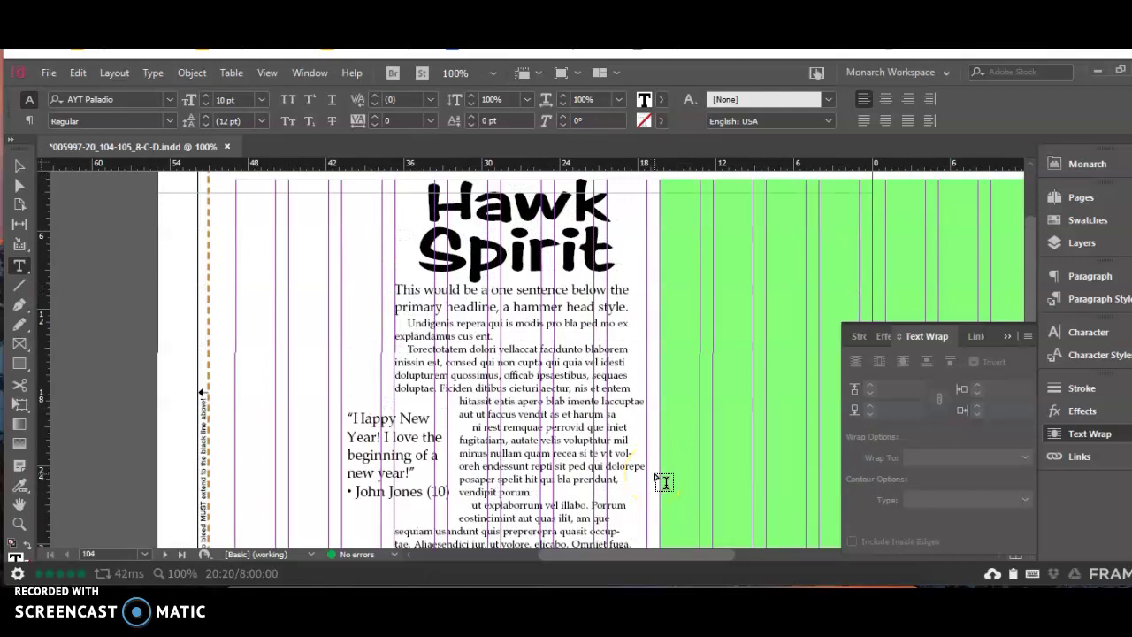
pyautogui.scroll(2, 661, 482)
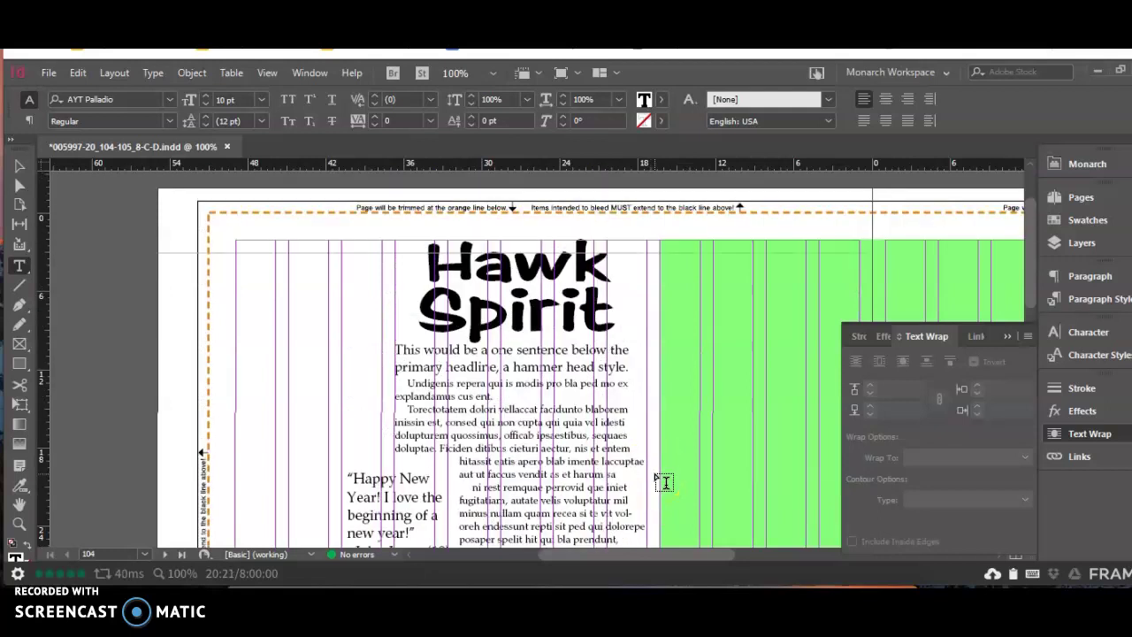
pyautogui.click(20, 362)
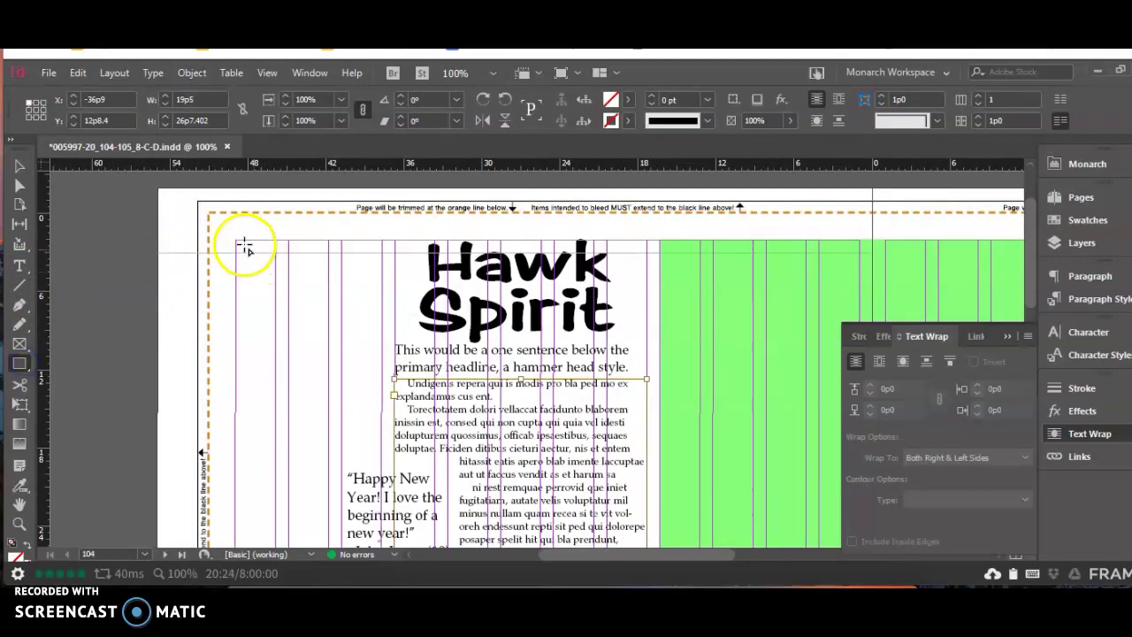
pyautogui.moveTo(235, 239); pyautogui.dragTo(328, 356)
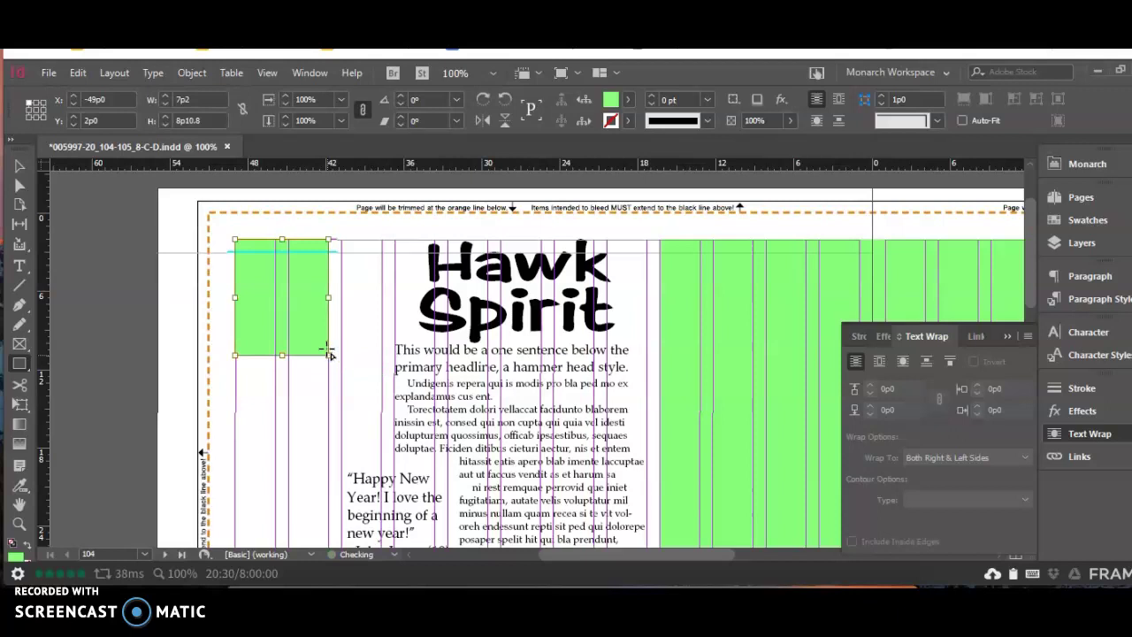
# - Add a 7p2 wide caption frame directly below the small placeholder with the person's name and (10), centered horizontally
pyautogui.click(21, 265)
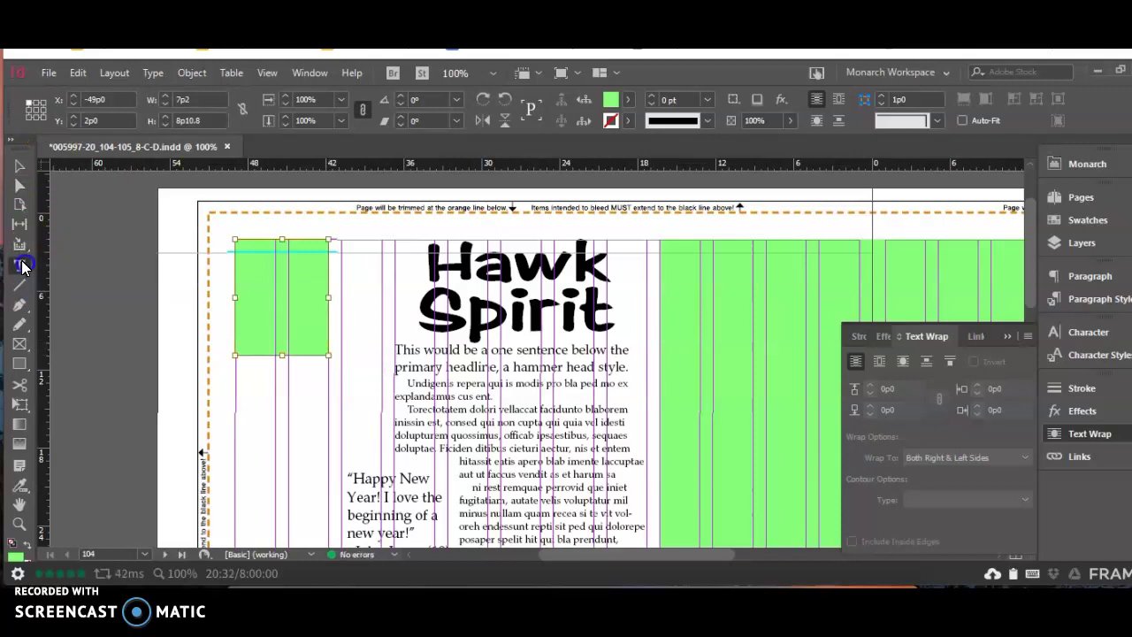
pyautogui.moveTo(239, 358); pyautogui.dragTo(328, 386)
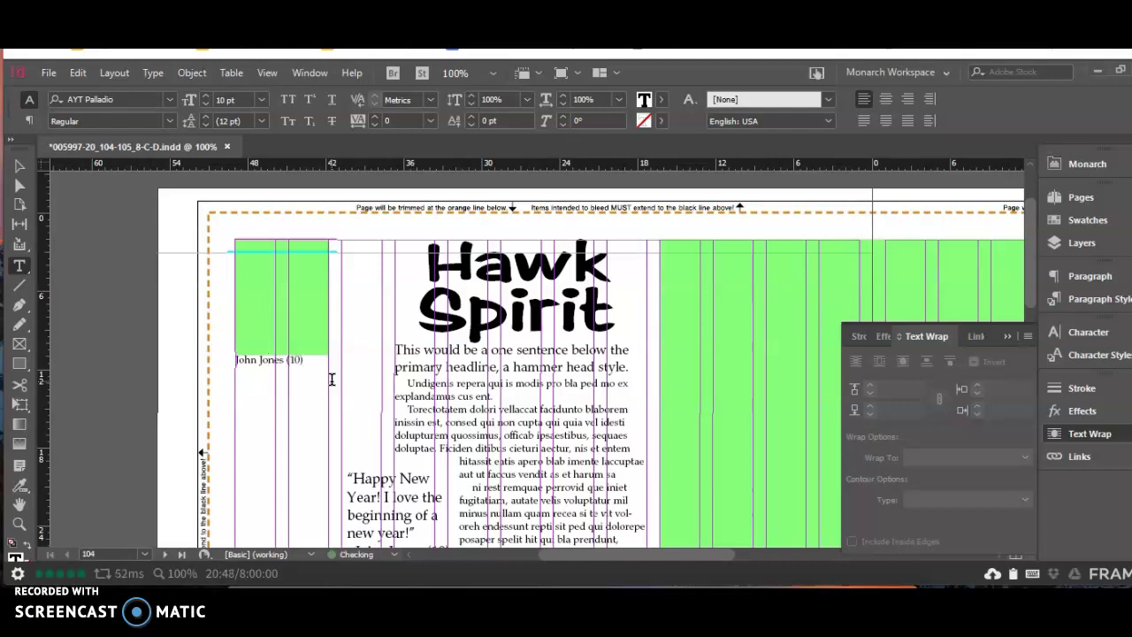
pyautogui.hotkey('ctrl', 'a')
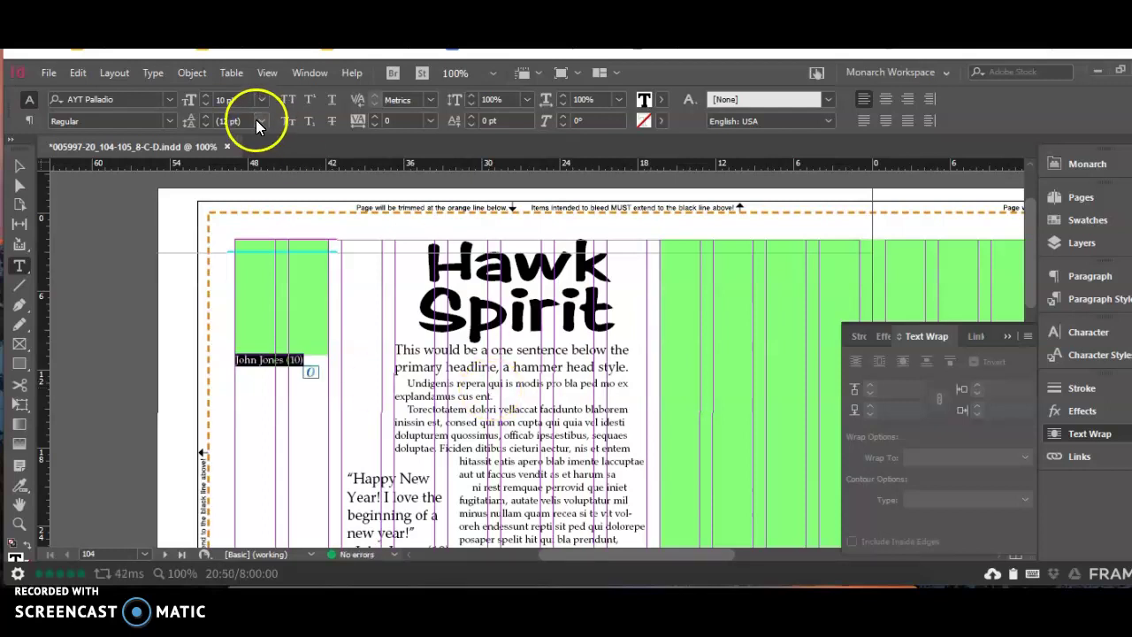
pyautogui.click(889, 99)
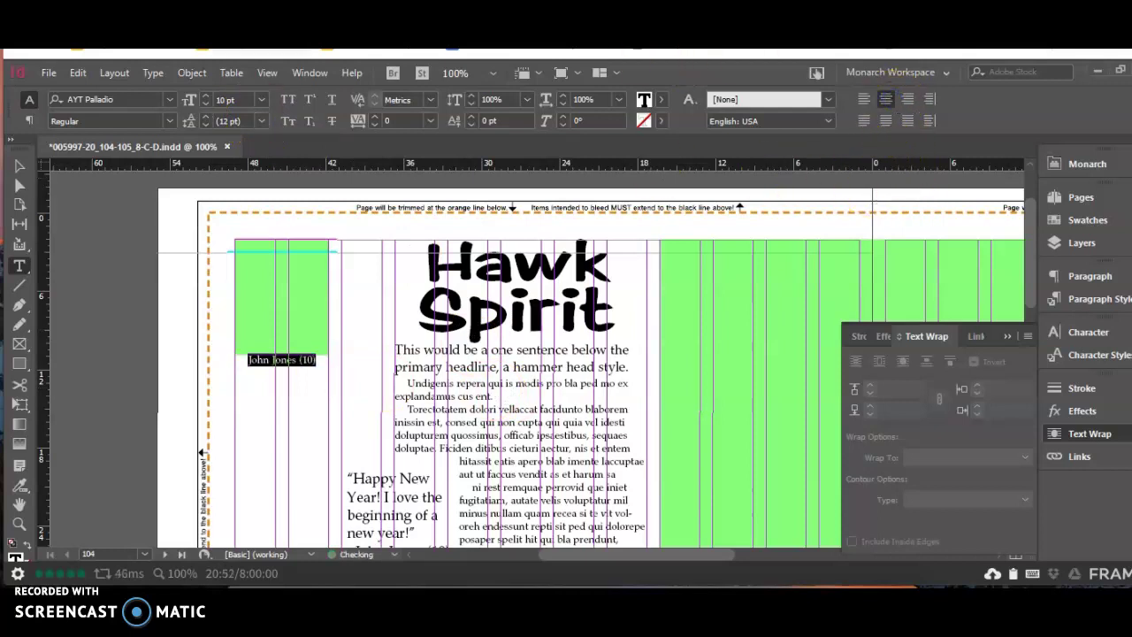
# - Set the name caption frame's vertical justification to Center
pyautogui.click(193, 76)
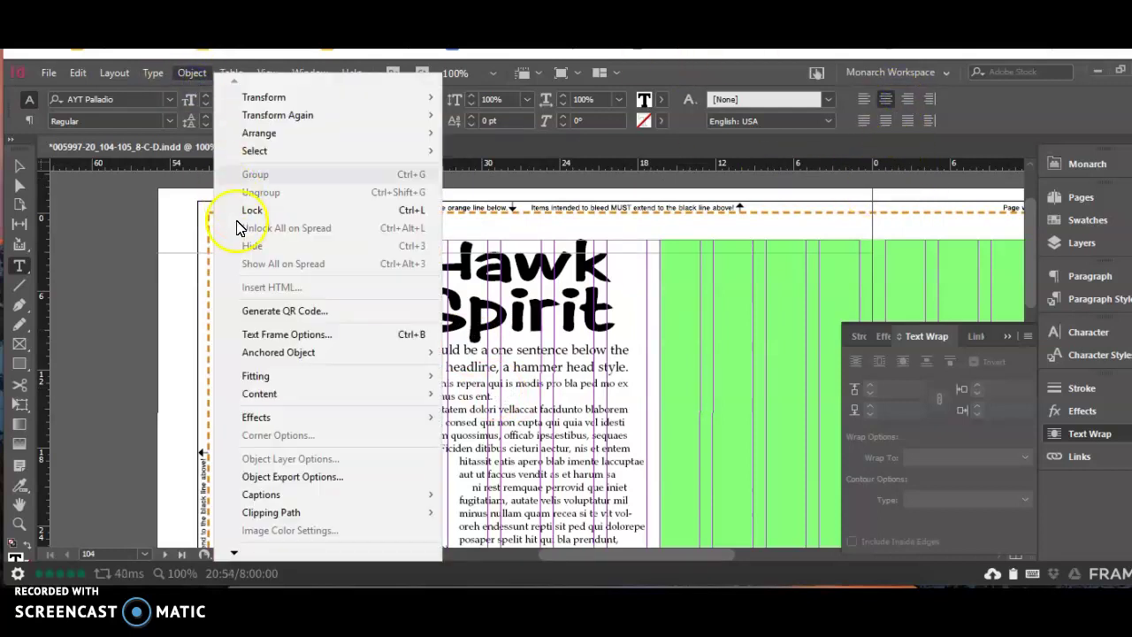
pyautogui.click(282, 334)
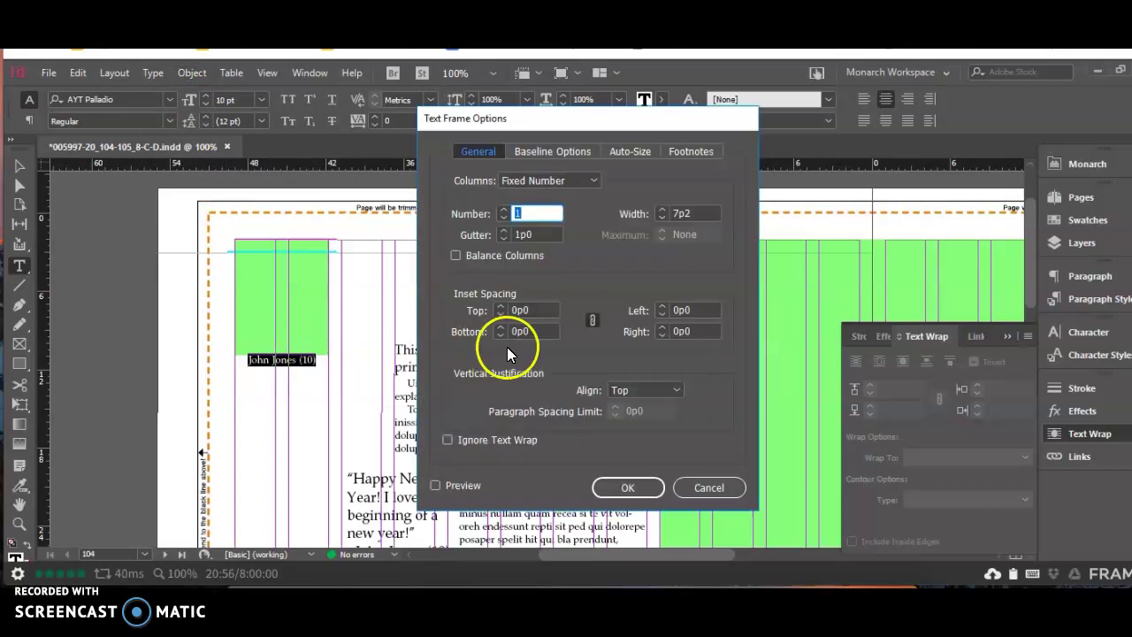
pyautogui.click(663, 390)
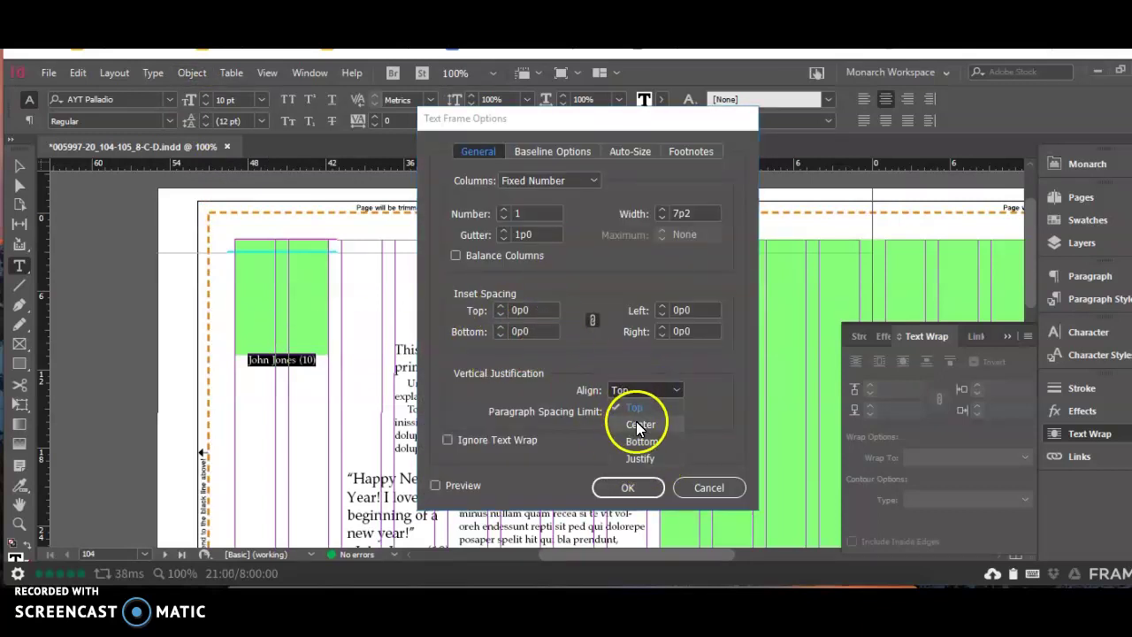
pyautogui.click(639, 425)
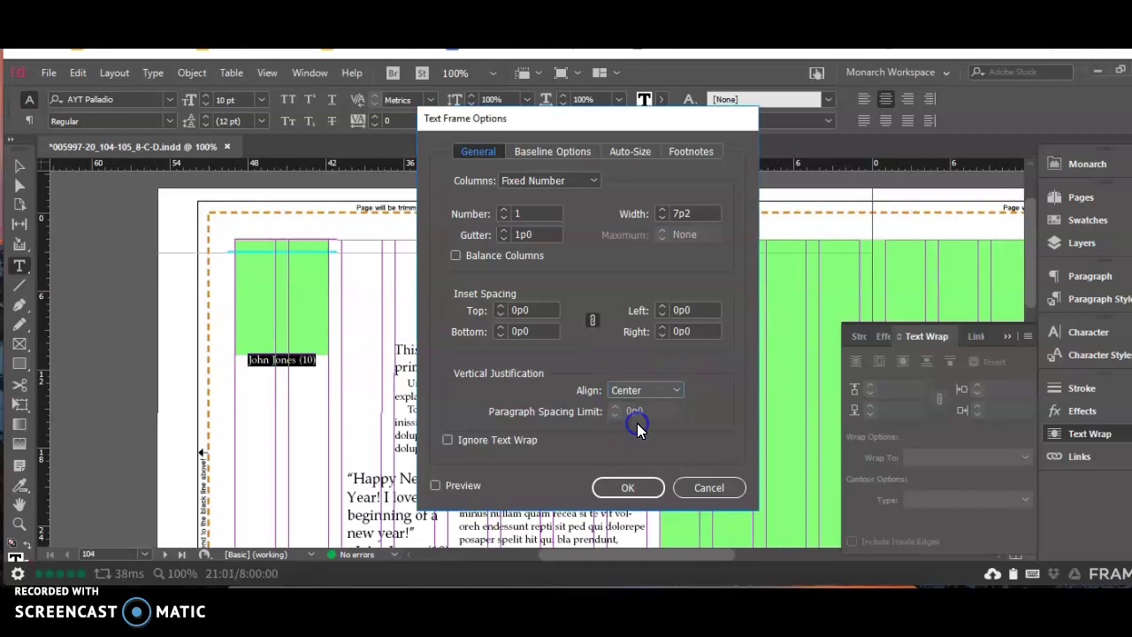
pyautogui.click(642, 490)
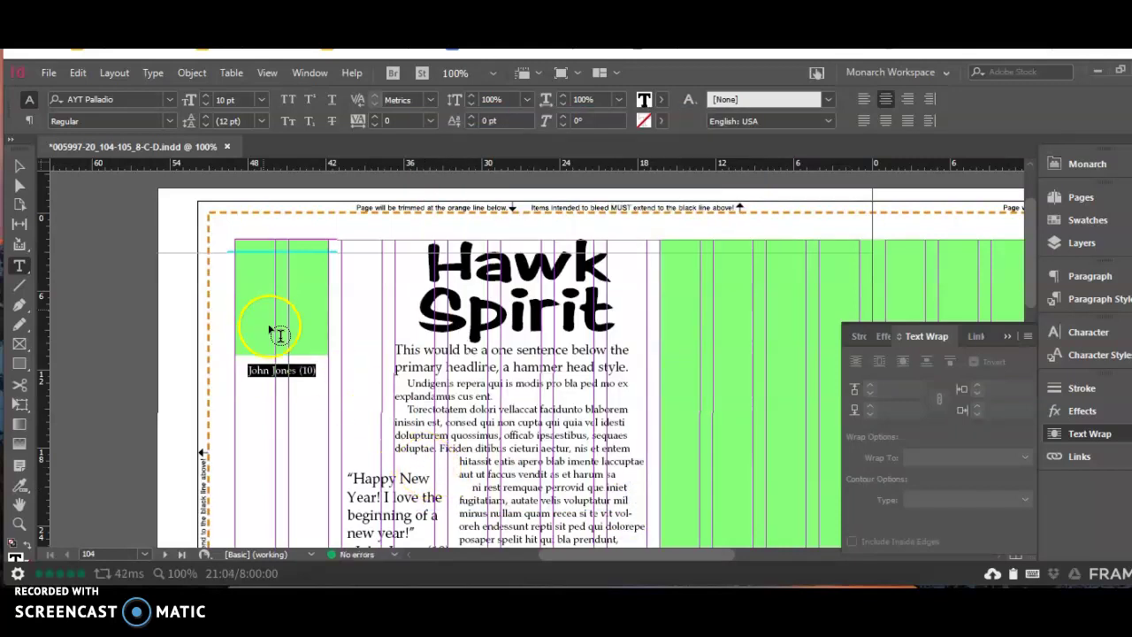
# - Fill the name caption frame below the small photo placeholder with Black at a 41% tint
pyautogui.click(20, 165)
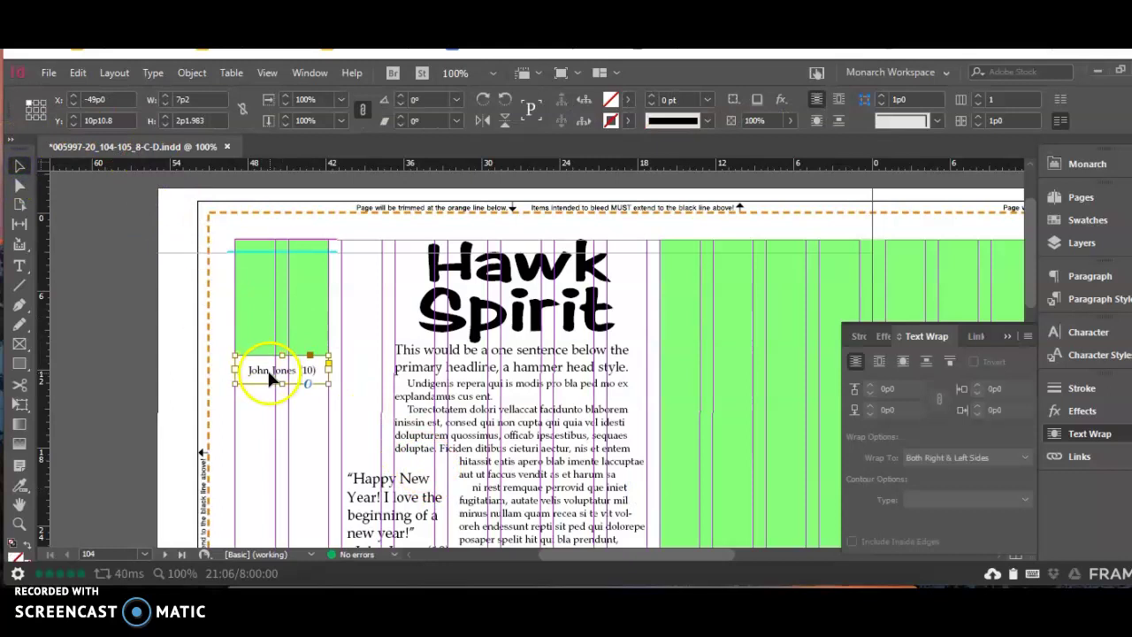
pyautogui.click(1091, 221)
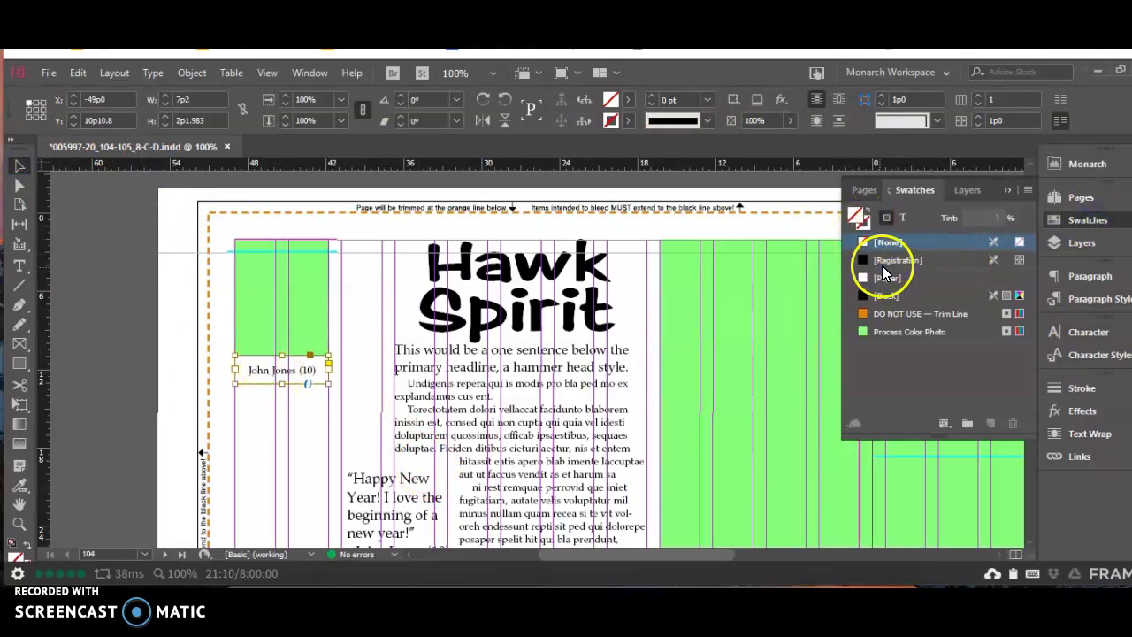
pyautogui.click(891, 291)
pyautogui.click(994, 217)
pyautogui.click(969, 237)
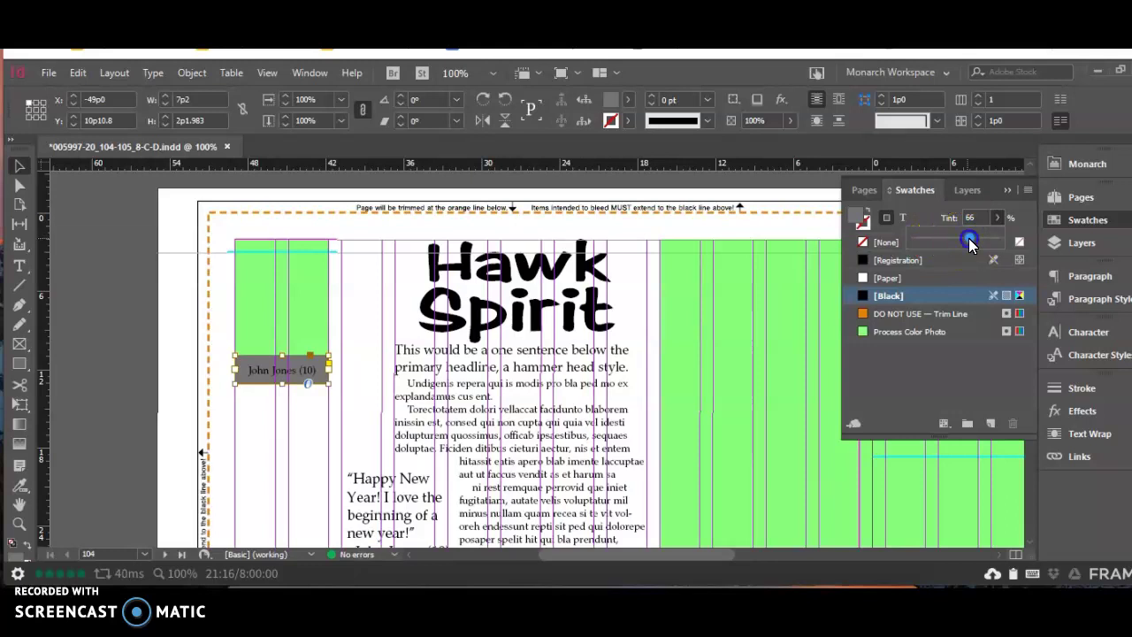
pyautogui.moveTo(970, 240); pyautogui.dragTo(960, 241)
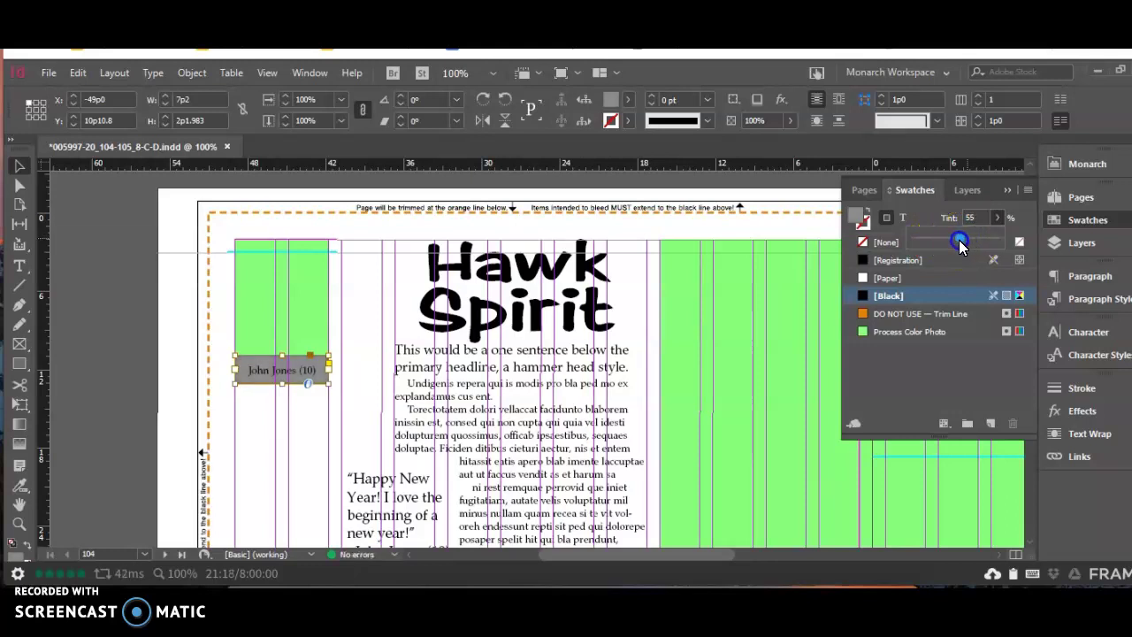
pyautogui.moveTo(957, 244); pyautogui.dragTo(948, 244)
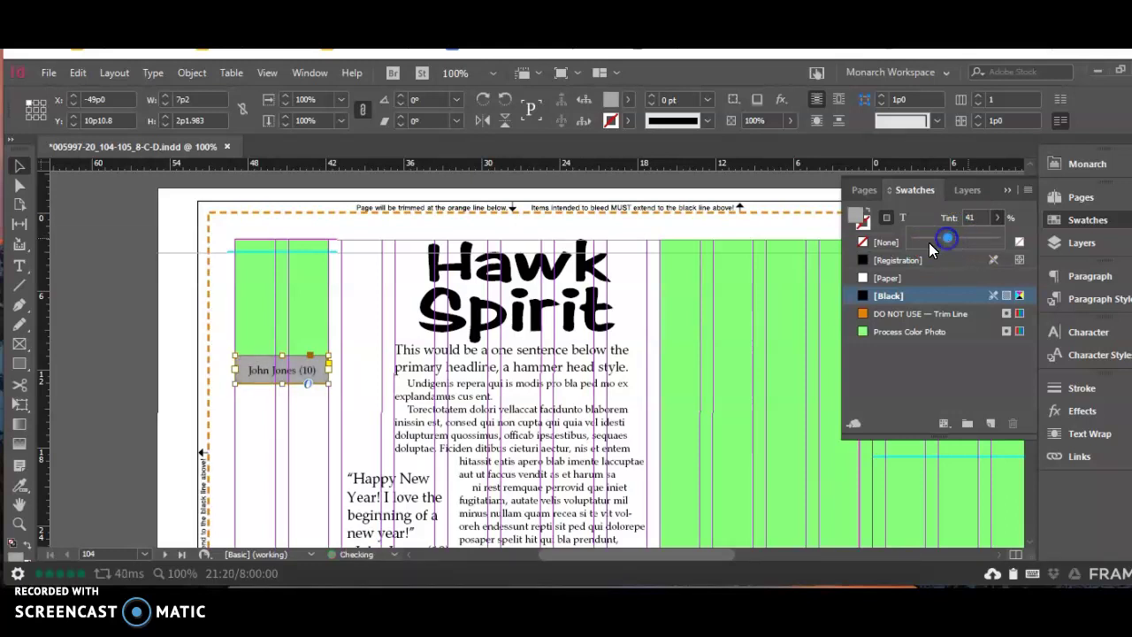
pyautogui.click(312, 419)
pyautogui.click(305, 364)
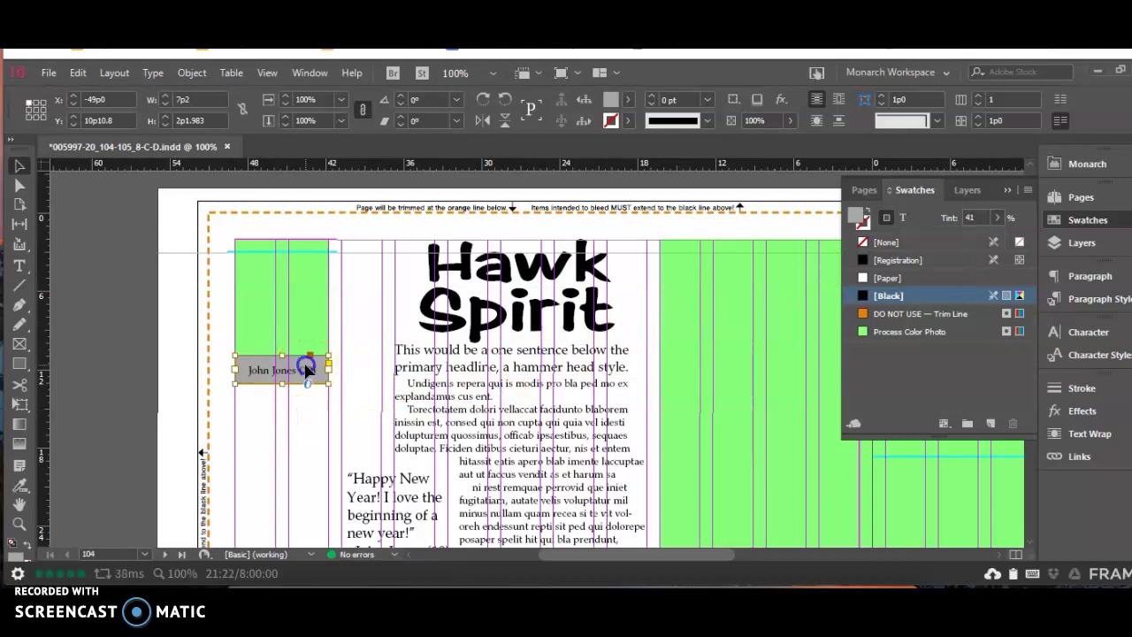
pyautogui.click(292, 449)
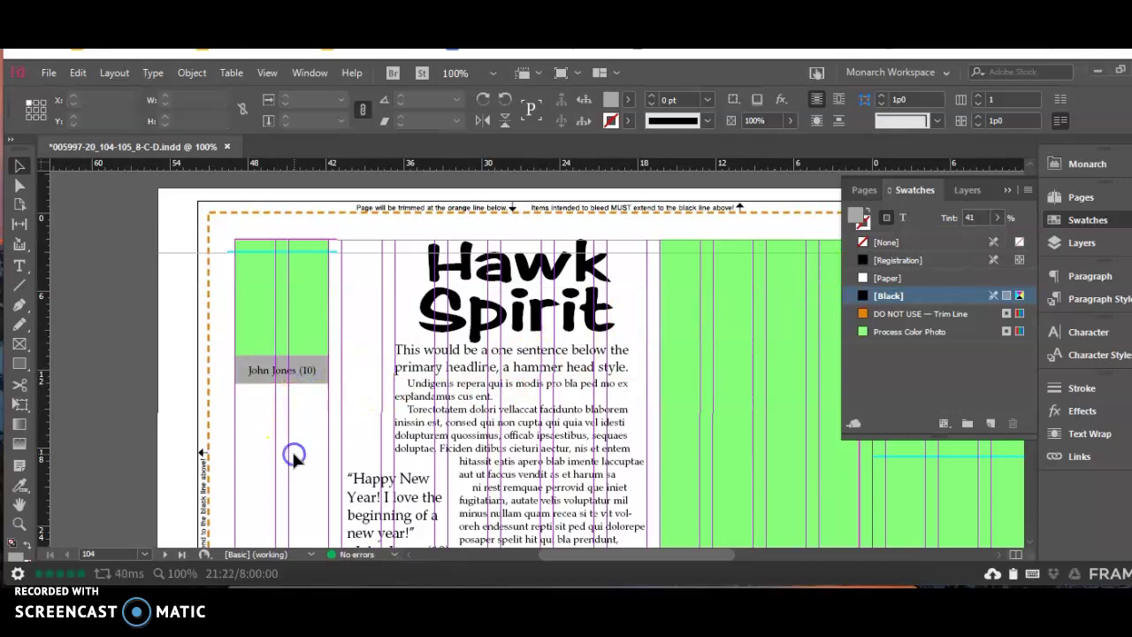
# - Shorten the grey name caption frame to a height of 1p6
pyautogui.click(307, 382)
pyautogui.moveTo(282, 381)
pyautogui.mouseDown()
pyautogui.moveTo(285, 393)
pyautogui.moveTo(282, 375)
pyautogui.mouseUp()
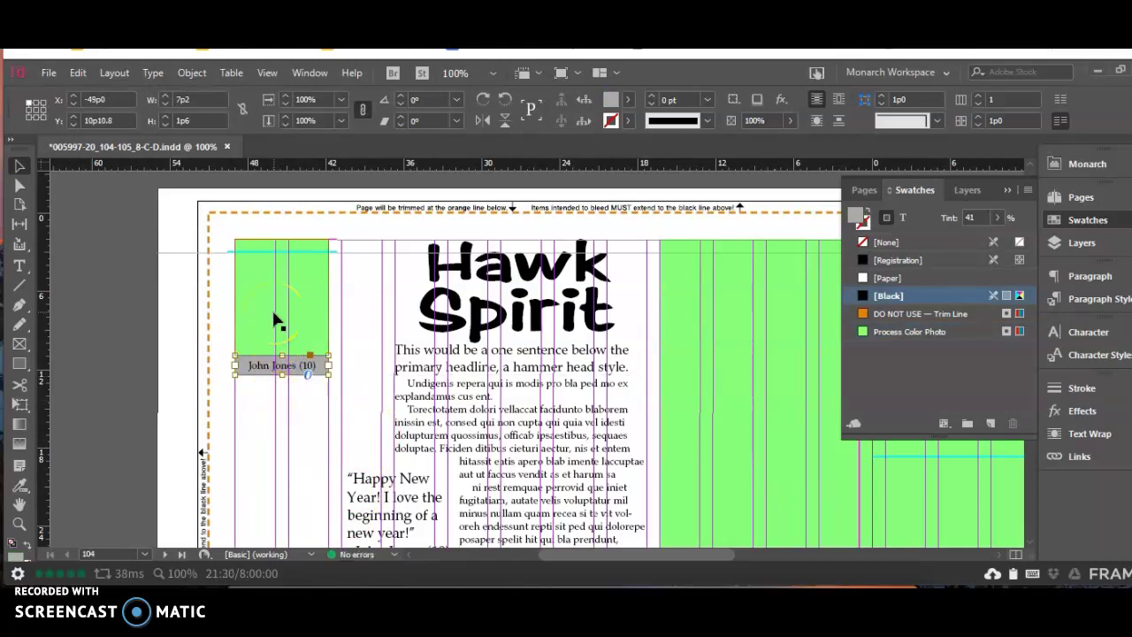
pyautogui.hotkey('ctrl', '2')
pyautogui.click(637, 481)
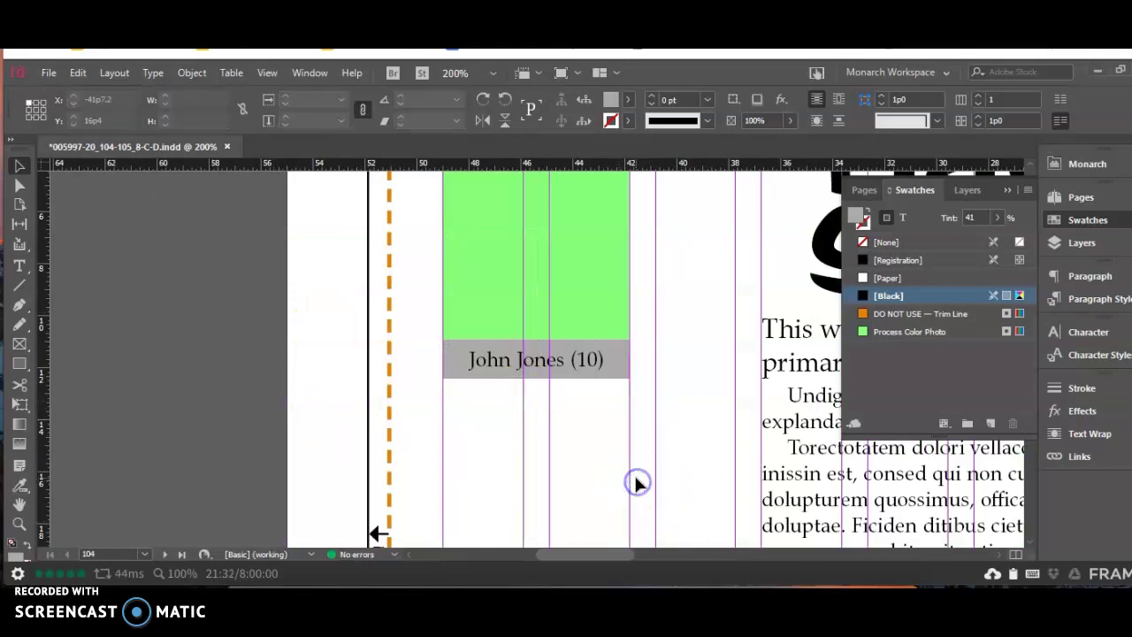
# - Group the grey name caption with the small green photo placeholder above it
pyautogui.click(599, 366)
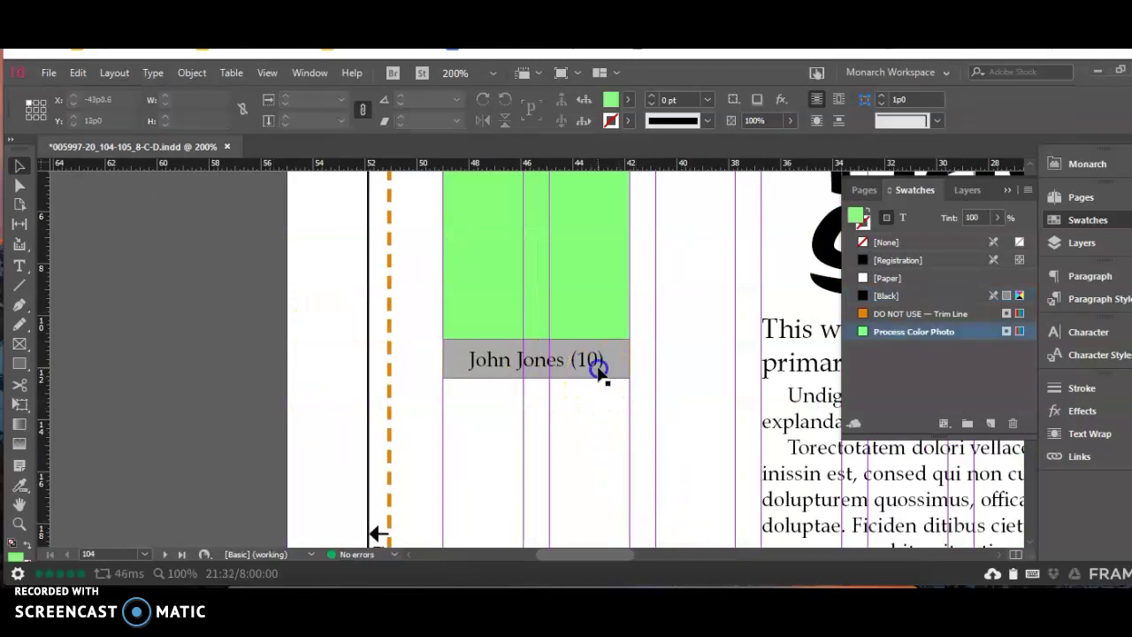
pyautogui.keyDown('shift'); pyautogui.click(589, 296); pyautogui.keyUp('shift')
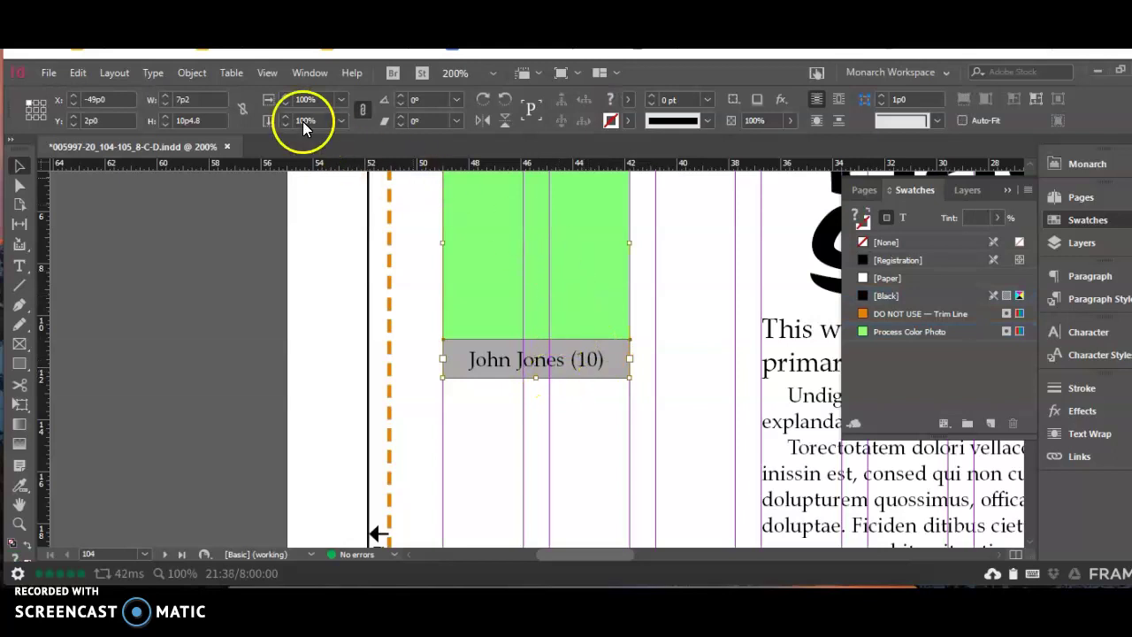
pyautogui.click(192, 73)
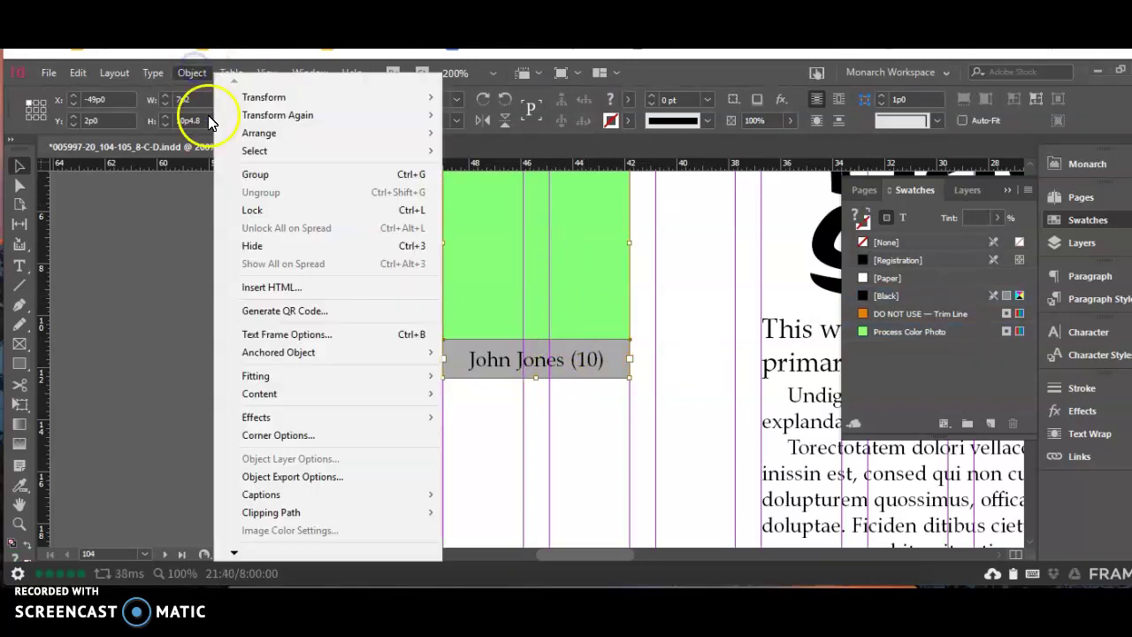
pyautogui.click(258, 180)
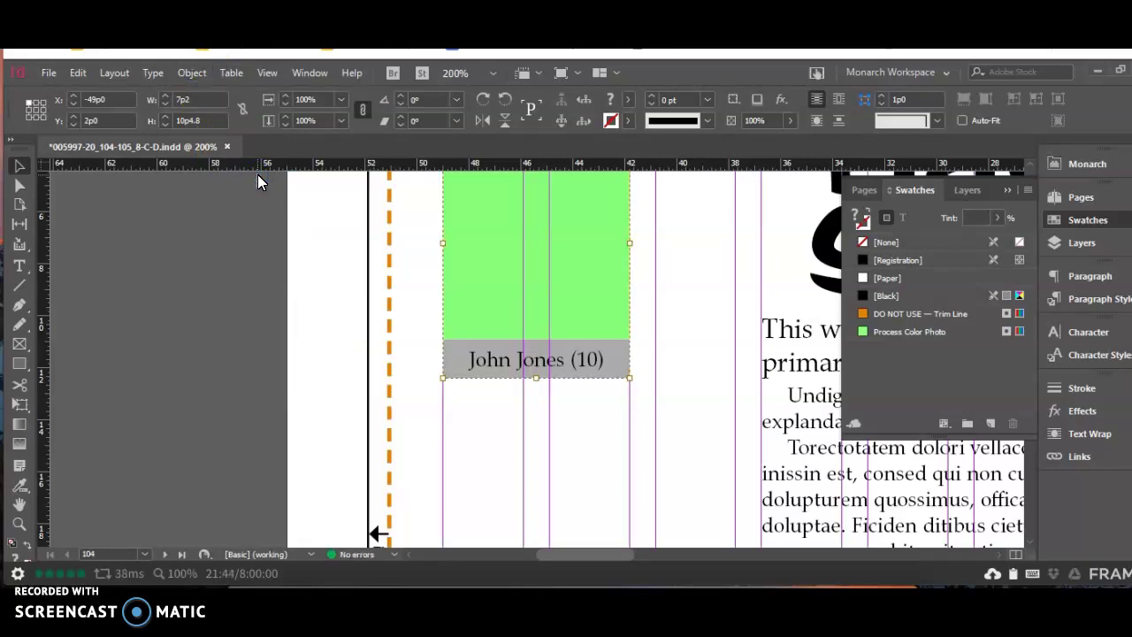
# - Stack two copies of the portrait group directly below the original at Y 12p4.8 and 22p9.6, aligned to the outer margin
pyautogui.moveTo(442, 220); pyautogui.dragTo(616, 481)
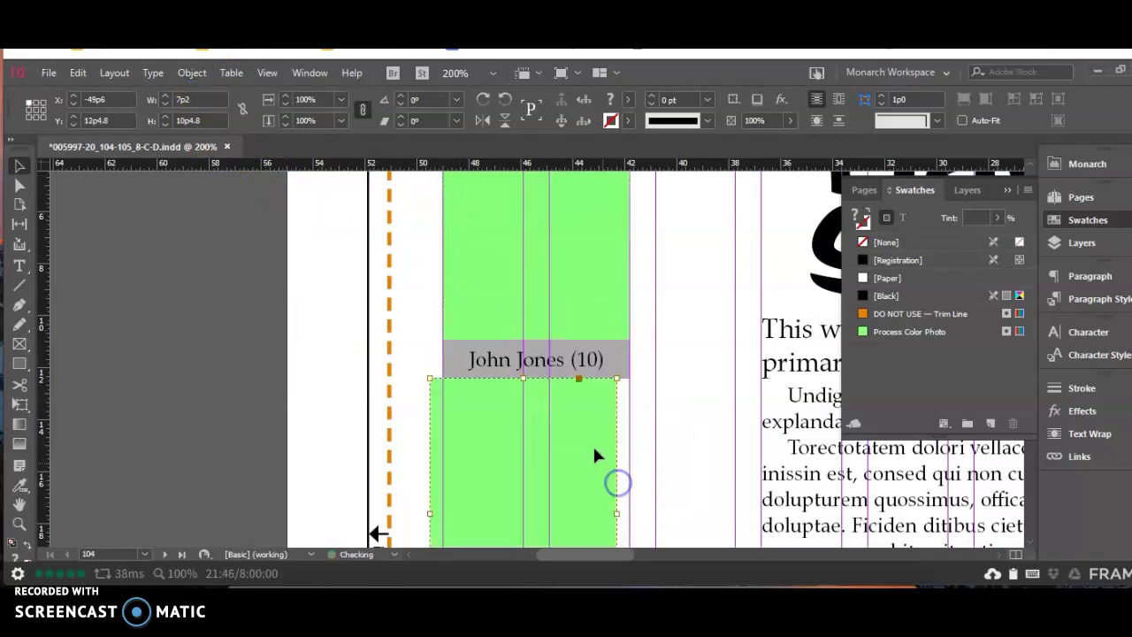
pyautogui.moveTo(598, 443); pyautogui.dragTo(609, 440)
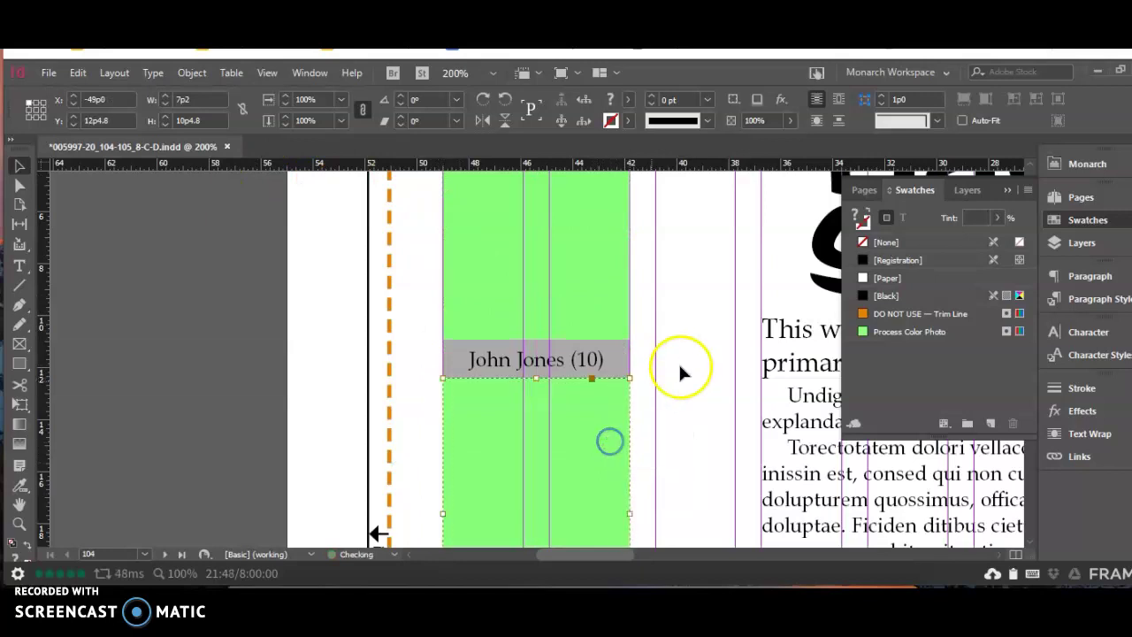
pyautogui.scroll(-5, 679, 361)
pyautogui.click(595, 399)
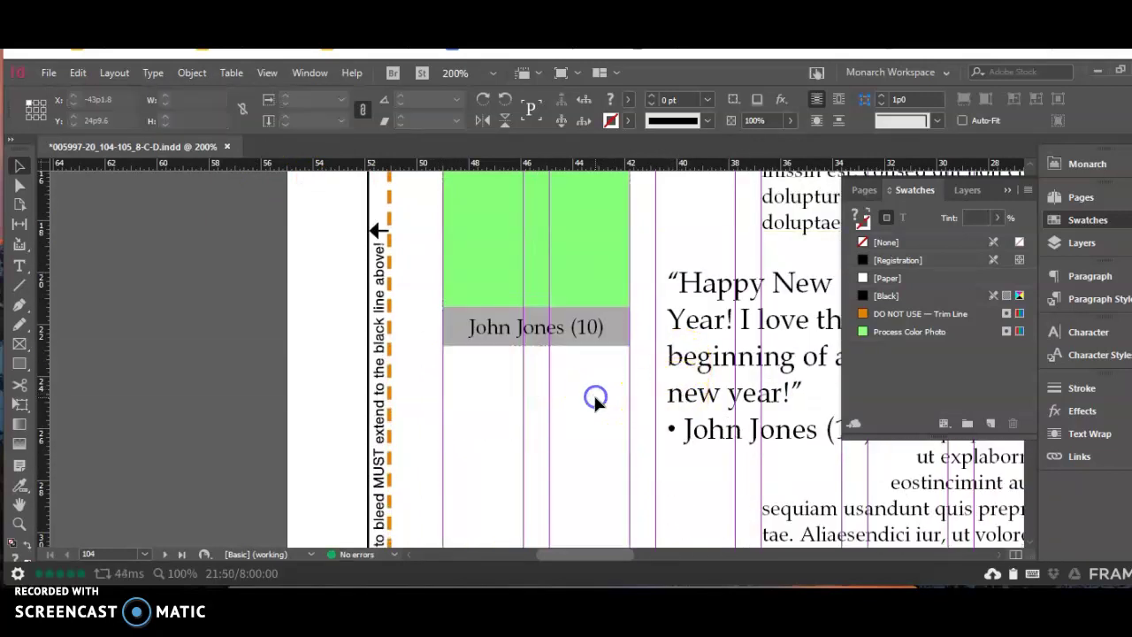
pyautogui.scroll(-1, 584, 337)
pyautogui.moveTo(583, 337); pyautogui.dragTo(605, 422)
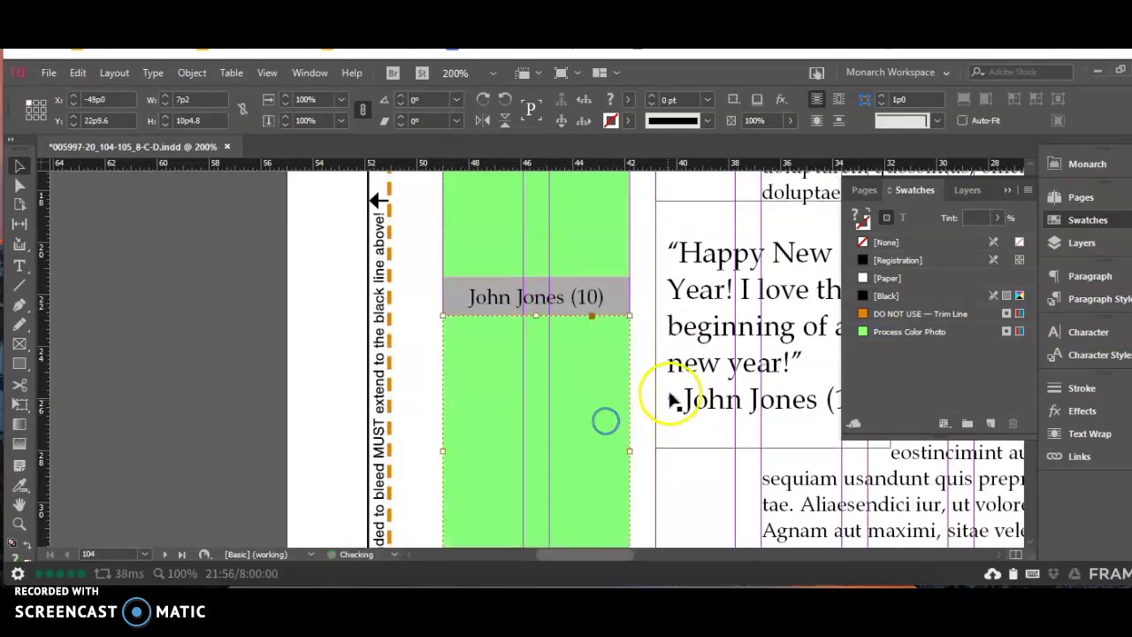
# - Paste another copy of the portrait group and place it directly below the stack at Y 33p2.4
pyautogui.scroll(-3, 644, 338)
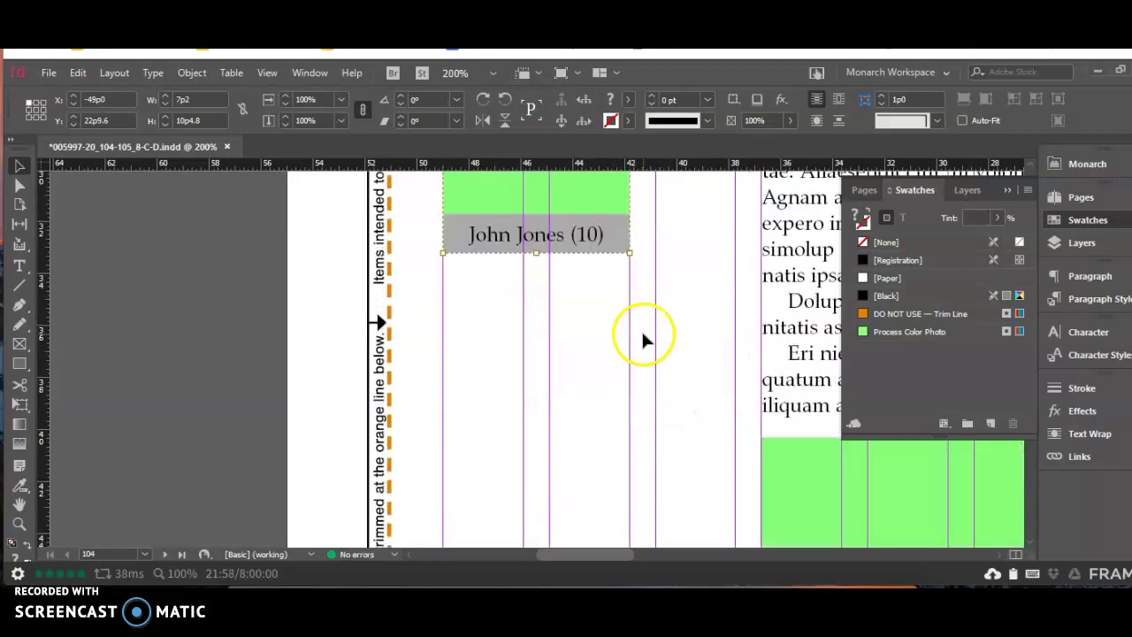
pyautogui.click(610, 343)
pyautogui.hotkey('ctrl', 'v')
pyautogui.moveTo(561, 309); pyautogui.dragTo(574, 336)
pyautogui.scroll(-4, 669, 322)
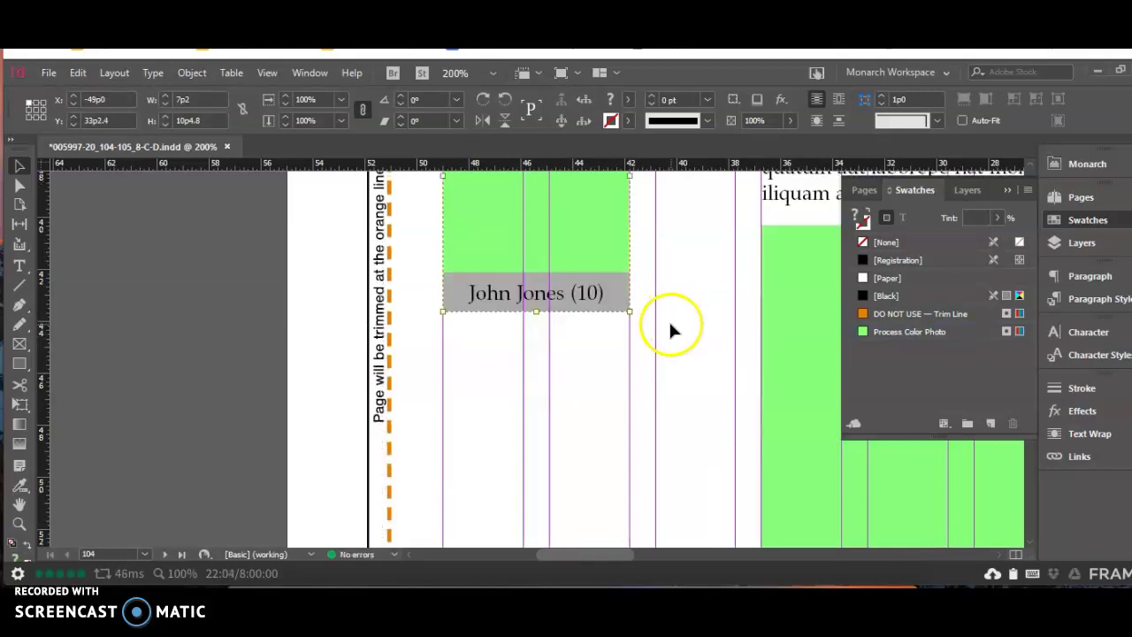
# - Paste one more portrait group and align it at the foot of the stack at X -49p0, Y 43p7.2
pyautogui.click(626, 347)
pyautogui.hotkey('ctrl', 'v')
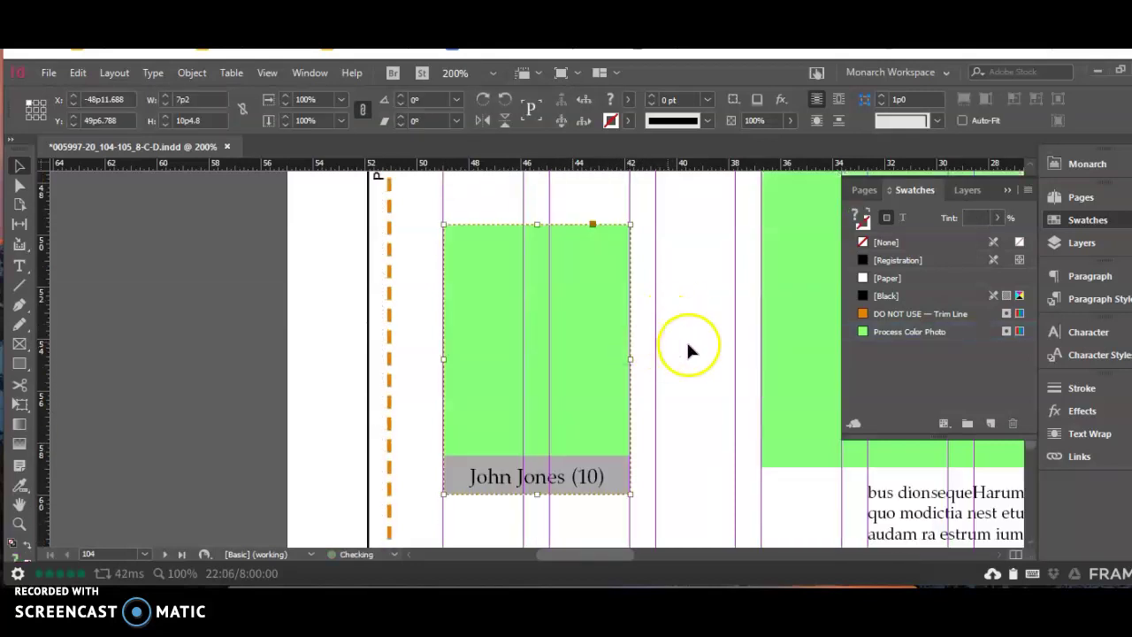
pyautogui.scroll(1, 666, 358)
pyautogui.scroll(3, 637, 380)
pyautogui.moveTo(589, 530); pyautogui.dragTo(596, 382)
pyautogui.scroll(-1, 723, 380)
pyautogui.scroll(-2, 725, 373)
pyautogui.press('Delete')
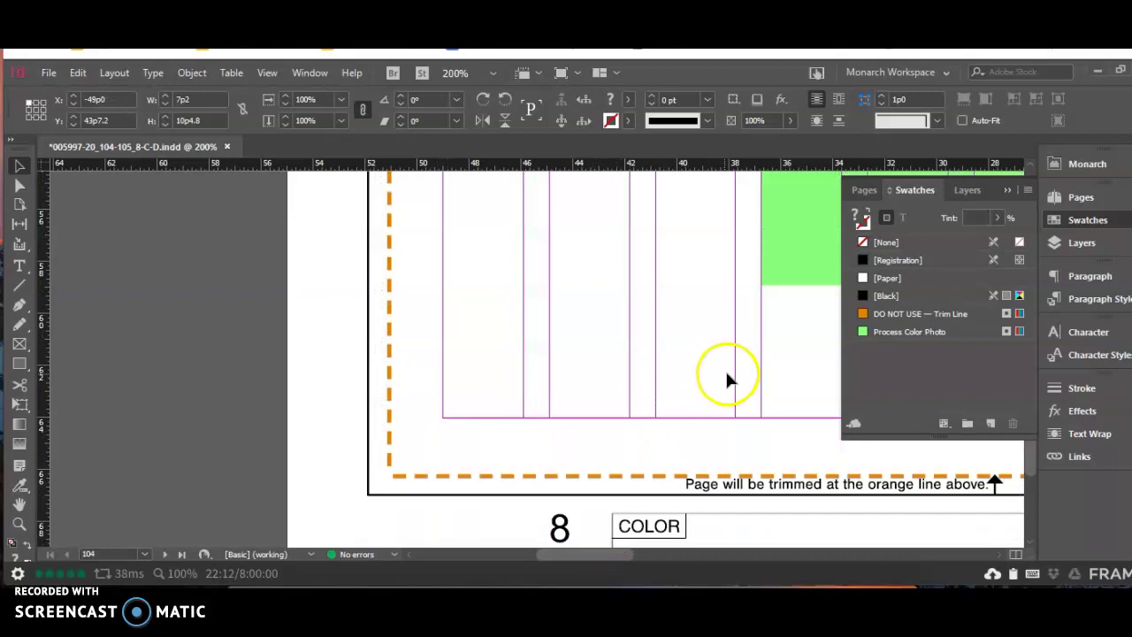
# - Add a text frame about 7p2 wide and 4p4.8 tall below the lowest portrait, reading “Thinking Ahead”
pyautogui.scroll(1, 724, 374)
pyautogui.click(20, 266)
pyautogui.moveTo(452, 269); pyautogui.dragTo(631, 378)
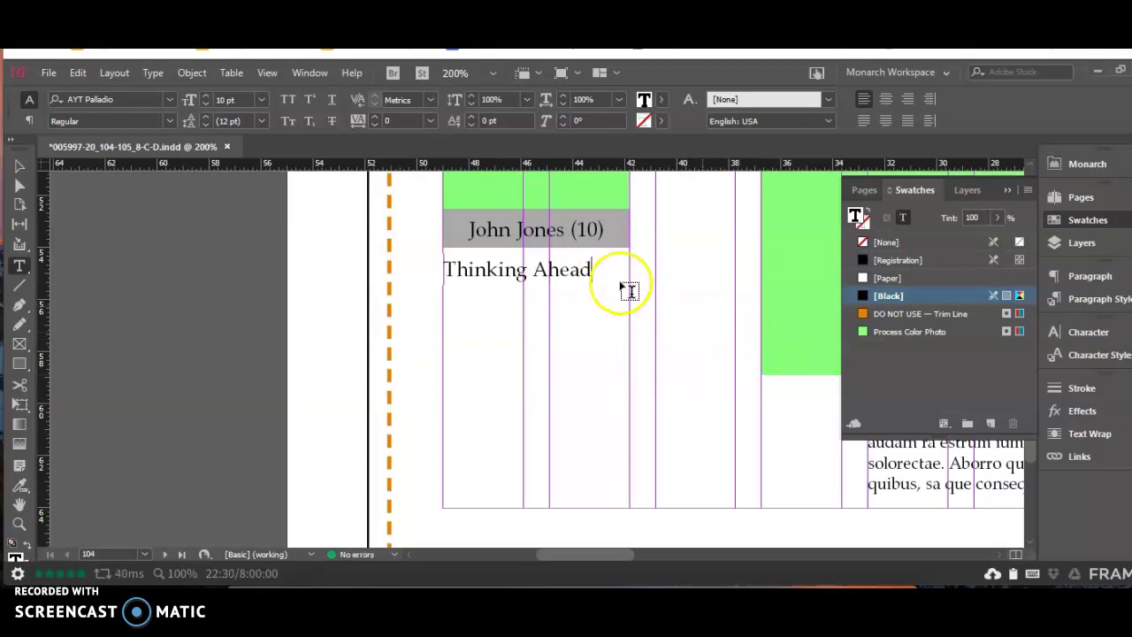
# - Set the “Thinking Ahead” headline's font size to 15 pt
pyautogui.moveTo(598, 269); pyautogui.dragTo(375, 242)
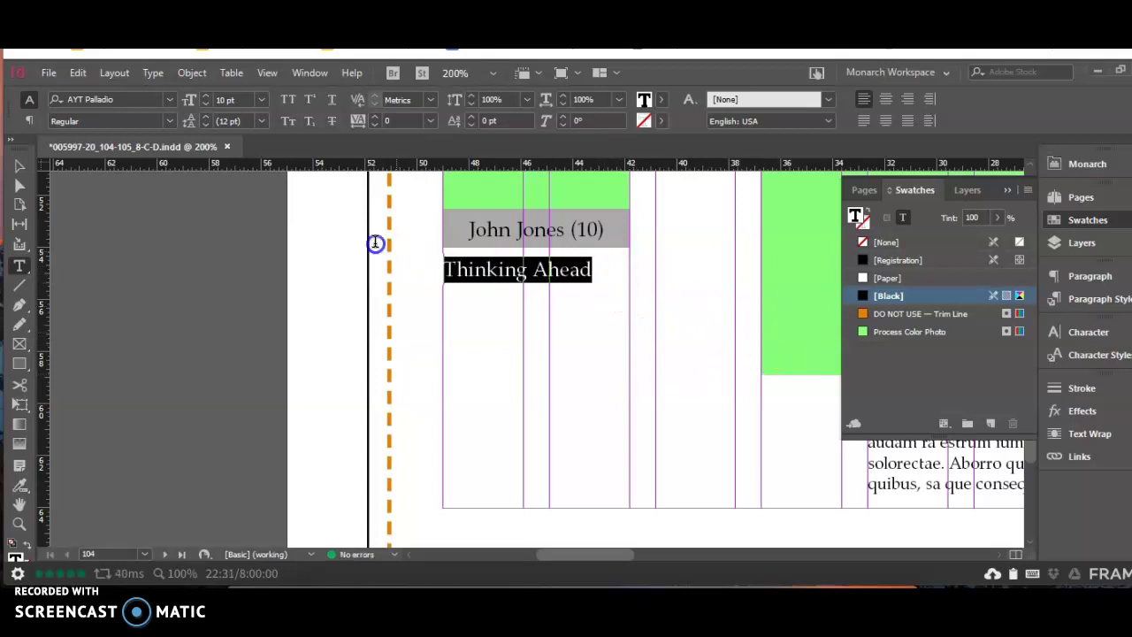
pyautogui.click(204, 94)
pyautogui.click(204, 95)
pyautogui.click(203, 95)
pyautogui.click(203, 94)
pyautogui.click(204, 94)
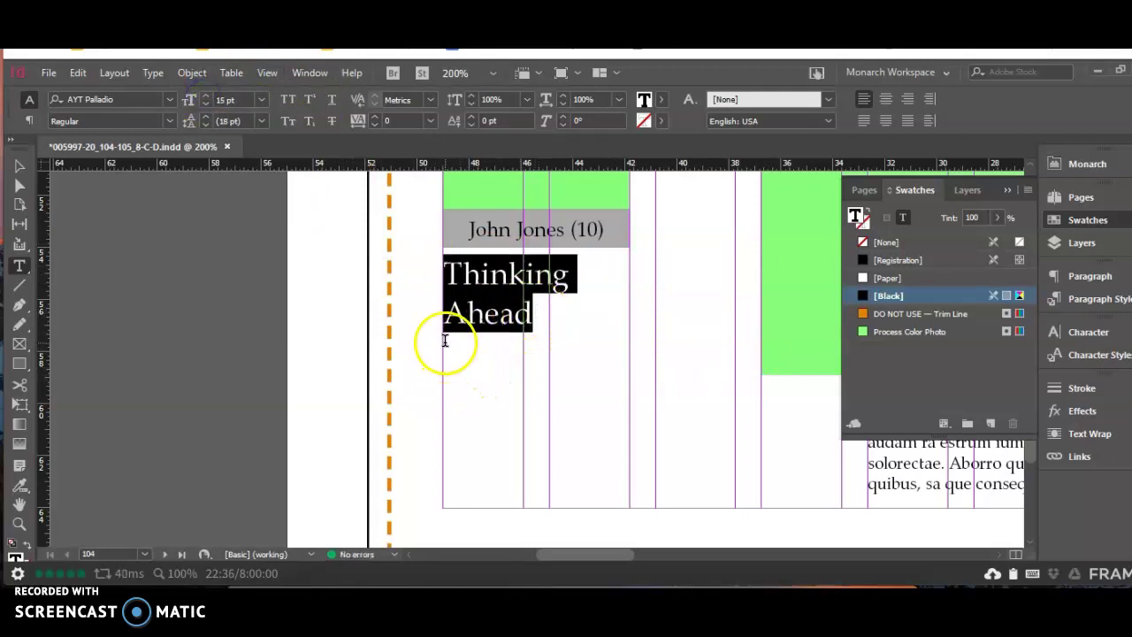
pyautogui.click(575, 458)
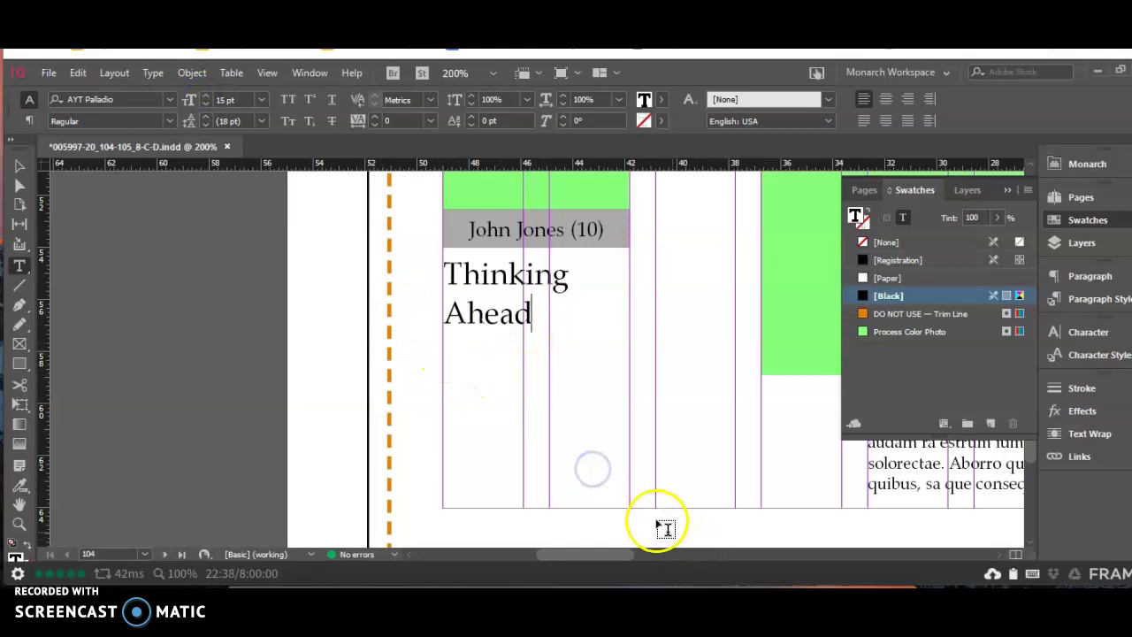
pyautogui.moveTo(632, 510); pyautogui.dragTo(614, 470)
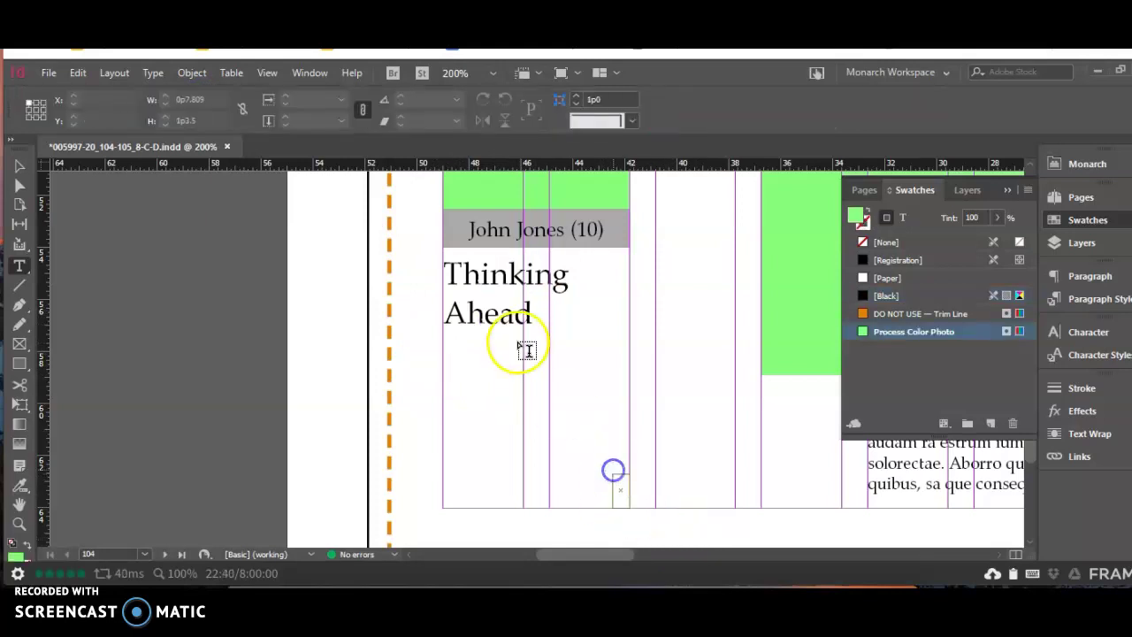
pyautogui.click(494, 315)
pyautogui.moveTo(494, 315); pyautogui.dragTo(511, 336)
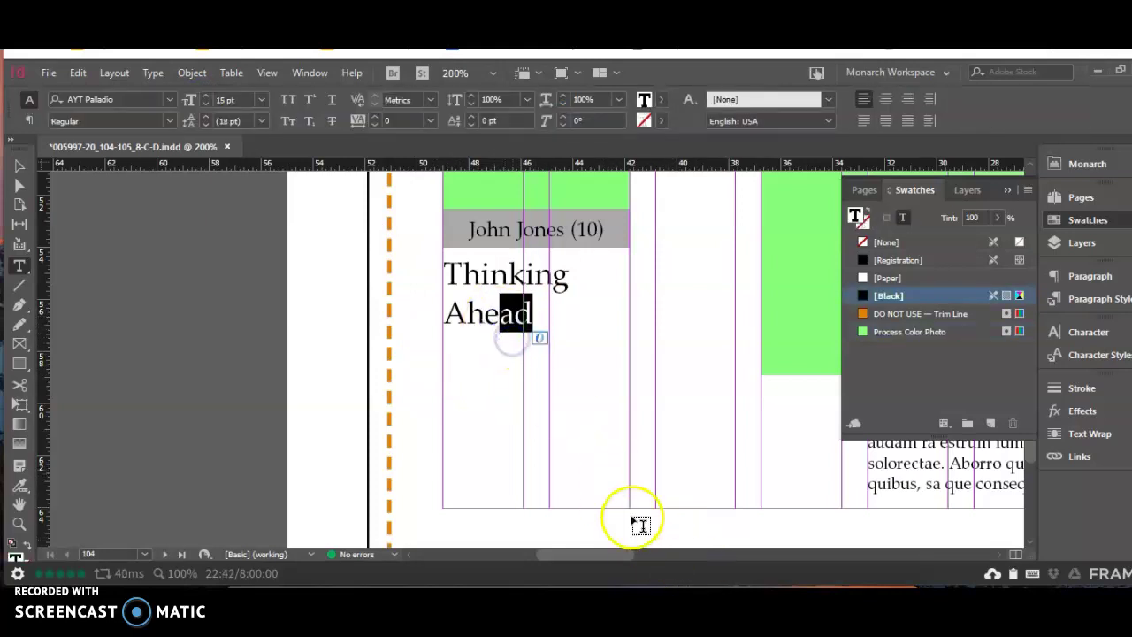
# - Draw a 7p2 wide text frame from the bottom margin up to the “Thinking Ahead” headline and fill it with placeholder text
pyautogui.moveTo(635, 515)
pyautogui.mouseDown()
pyautogui.moveTo(462, 374)
pyautogui.moveTo(444, 333)
pyautogui.mouseUp()
pyautogui.click(477, 338)
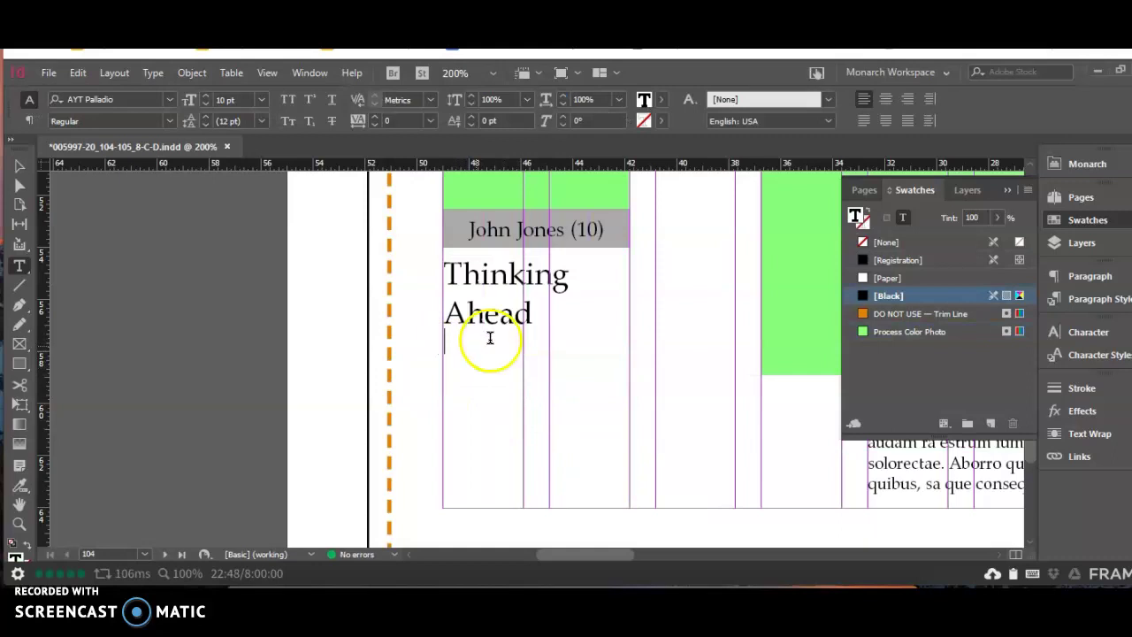
pyautogui.click(153, 73)
pyautogui.click(247, 510)
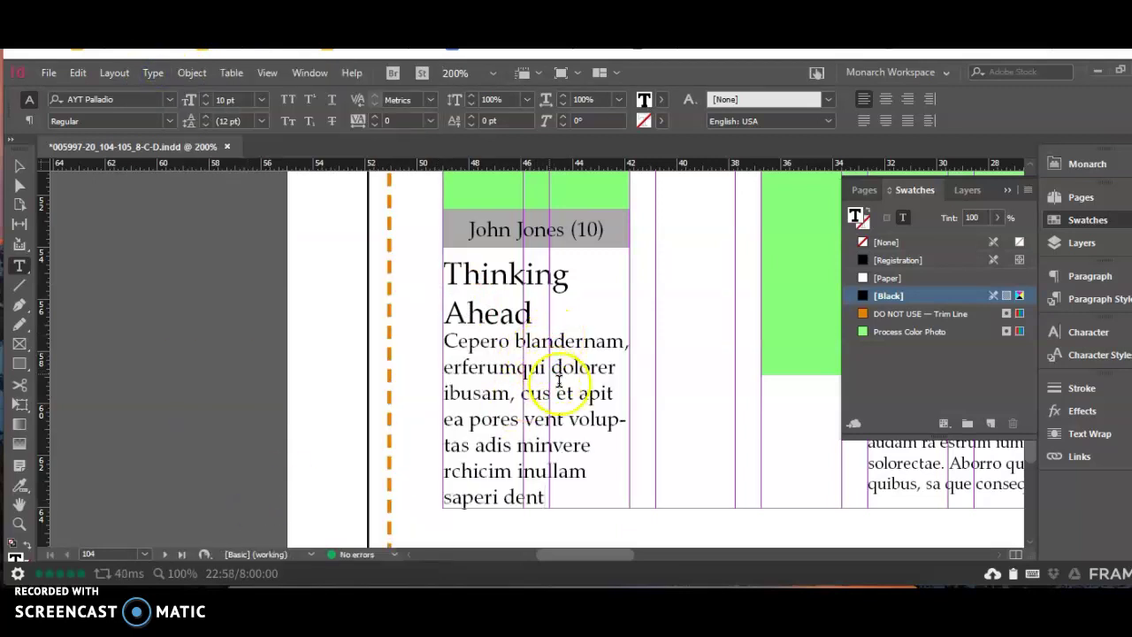
# - Delete the last body line “saperi dent” and shorten the text frame to 6p1.2 tall
pyautogui.moveTo(558, 496); pyautogui.dragTo(409, 496)
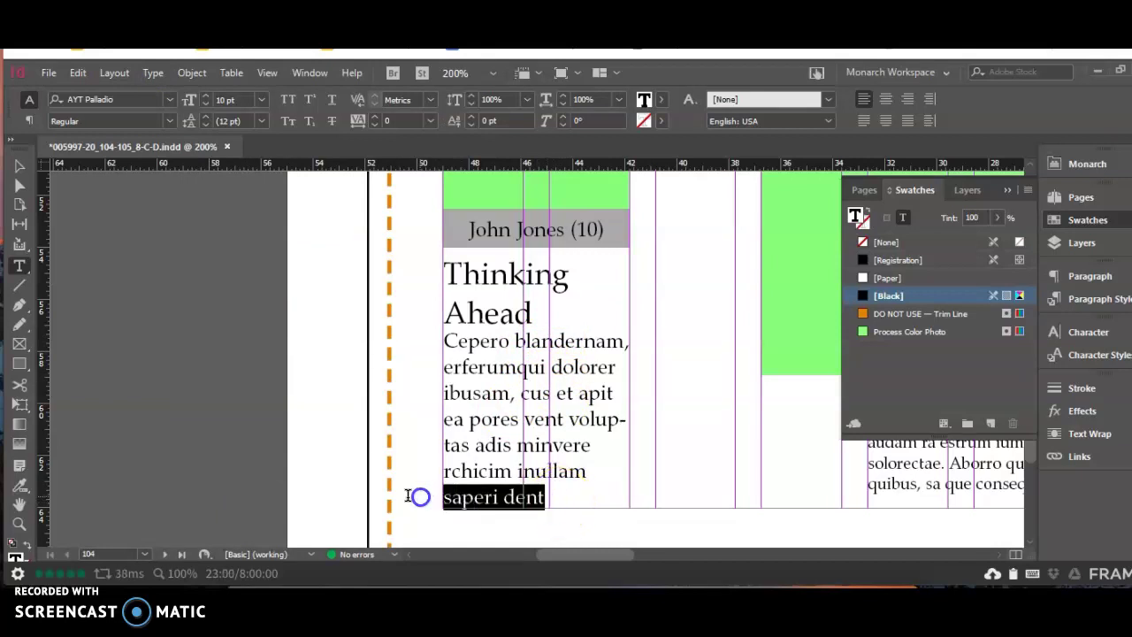
pyautogui.press('BackSpace')
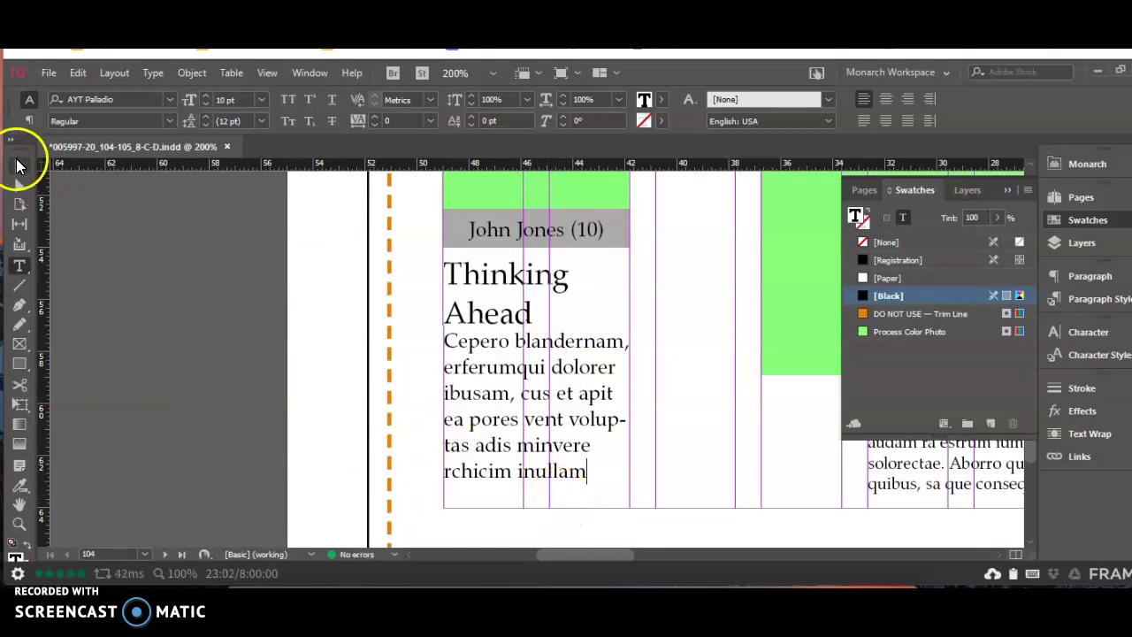
pyautogui.click(18, 165)
pyautogui.moveTo(537, 508); pyautogui.dragTo(530, 490)
# - Nudge the body text frame down toward the bottom margin and the “Thinking Ahead” headline down to Y 54p8
pyautogui.press('Down')
pyautogui.press('Down')
pyautogui.press('Down')
pyautogui.press('Down')
pyautogui.press('Down')
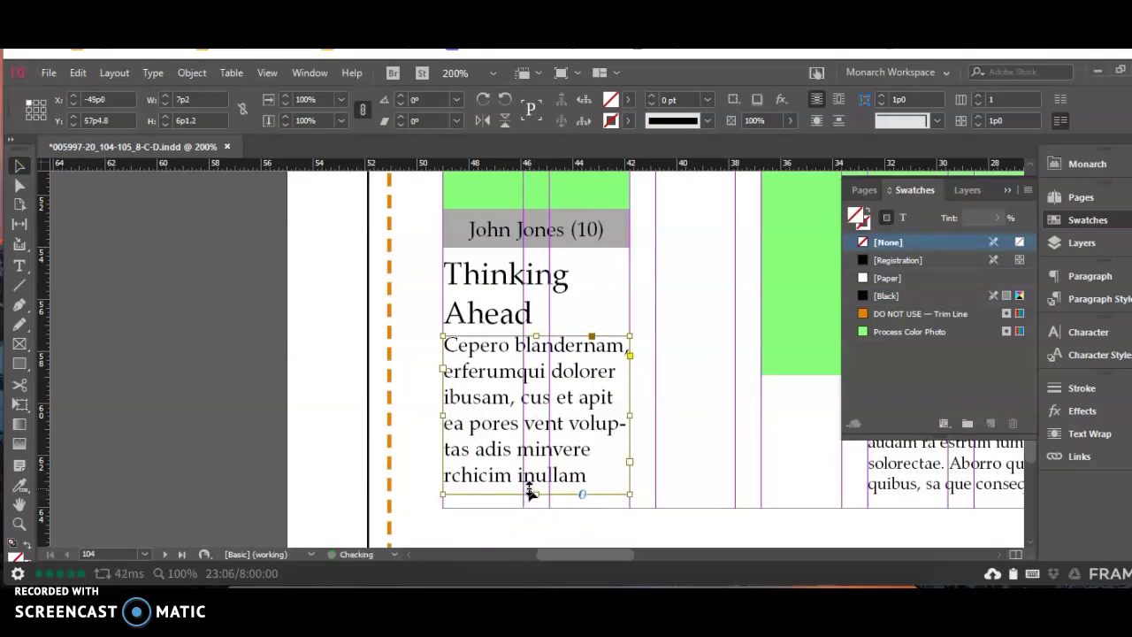
pyautogui.click(509, 323)
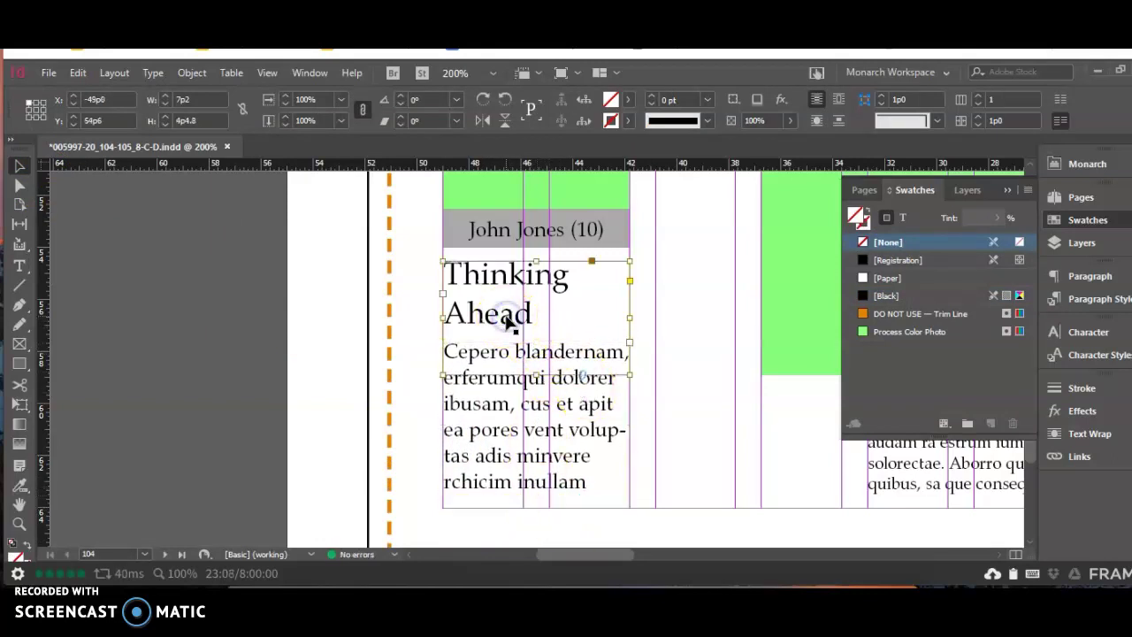
pyautogui.press('Down')
pyautogui.press('Down')
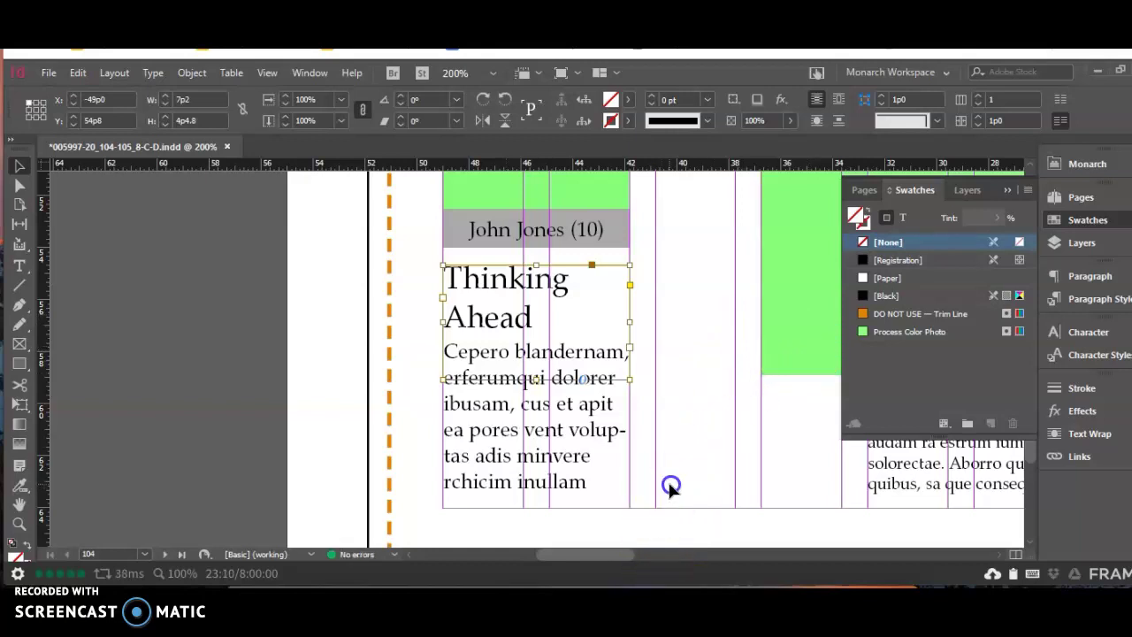
pyautogui.click(670, 486)
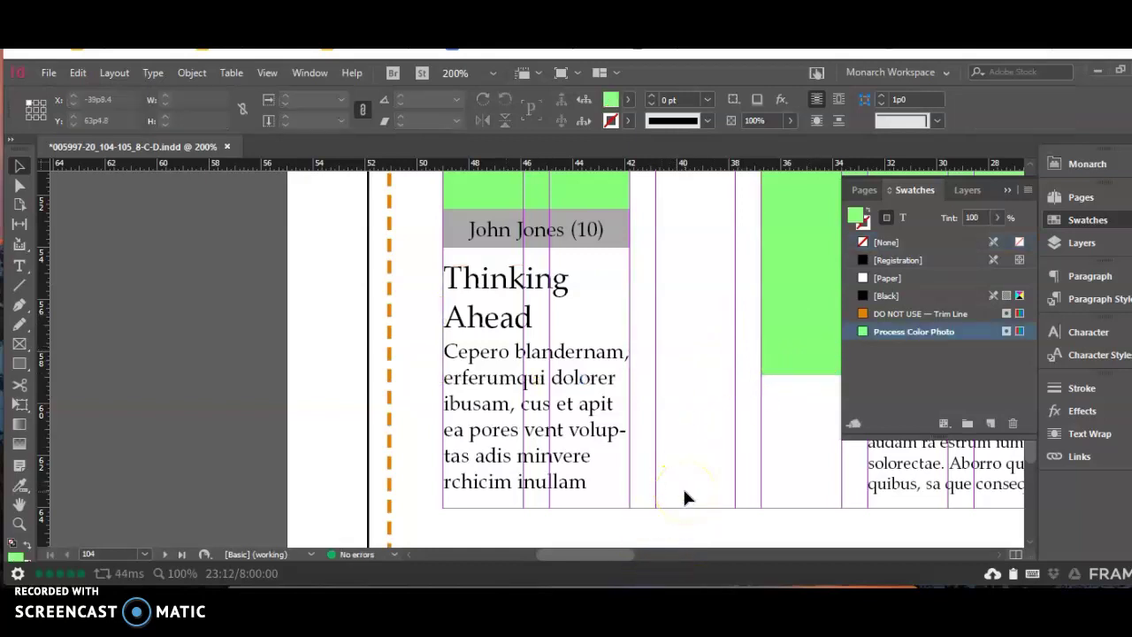
# - Right-align the “Happy New Year! I love the beginning of a new year!” paragraph in the pull quote
pyautogui.scroll(1, 705, 496)
pyautogui.scroll(1, 705, 496)
pyautogui.moveTo(619, 556); pyautogui.dragTo(656, 554)
pyautogui.scroll(1, 588, 389)
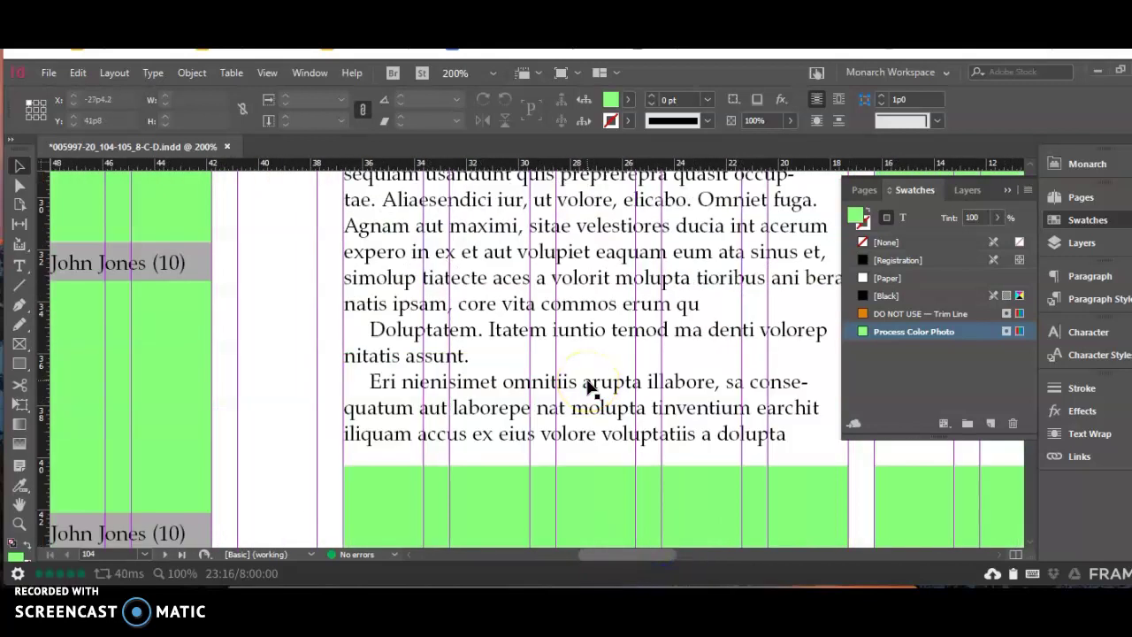
pyautogui.scroll(2, 588, 389)
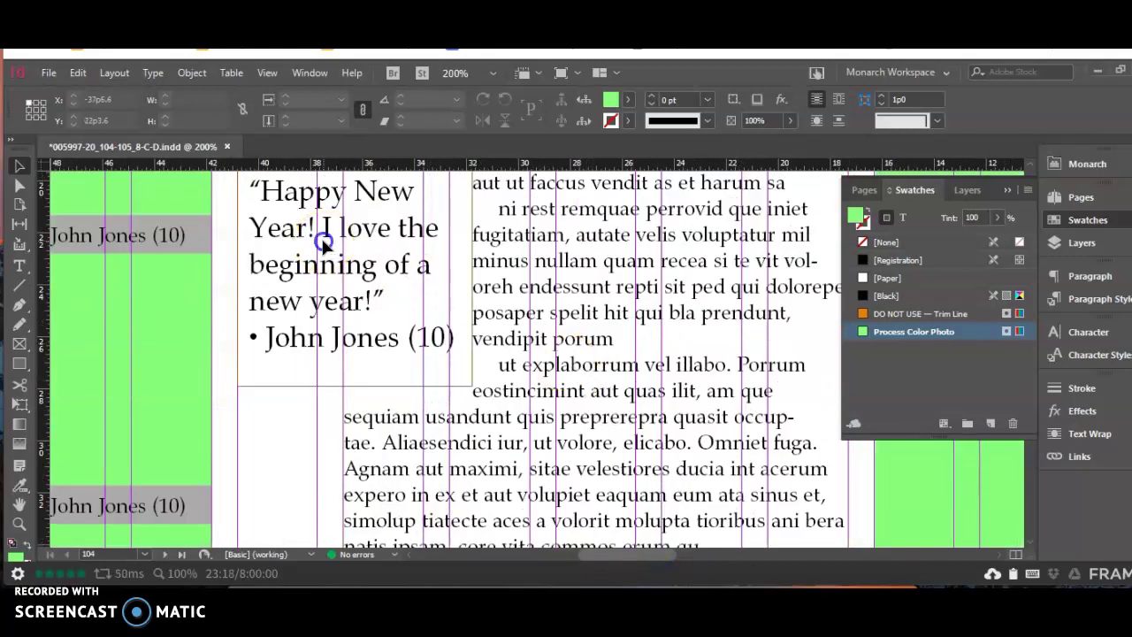
pyautogui.doubleClick(324, 242)
pyautogui.click(906, 99)
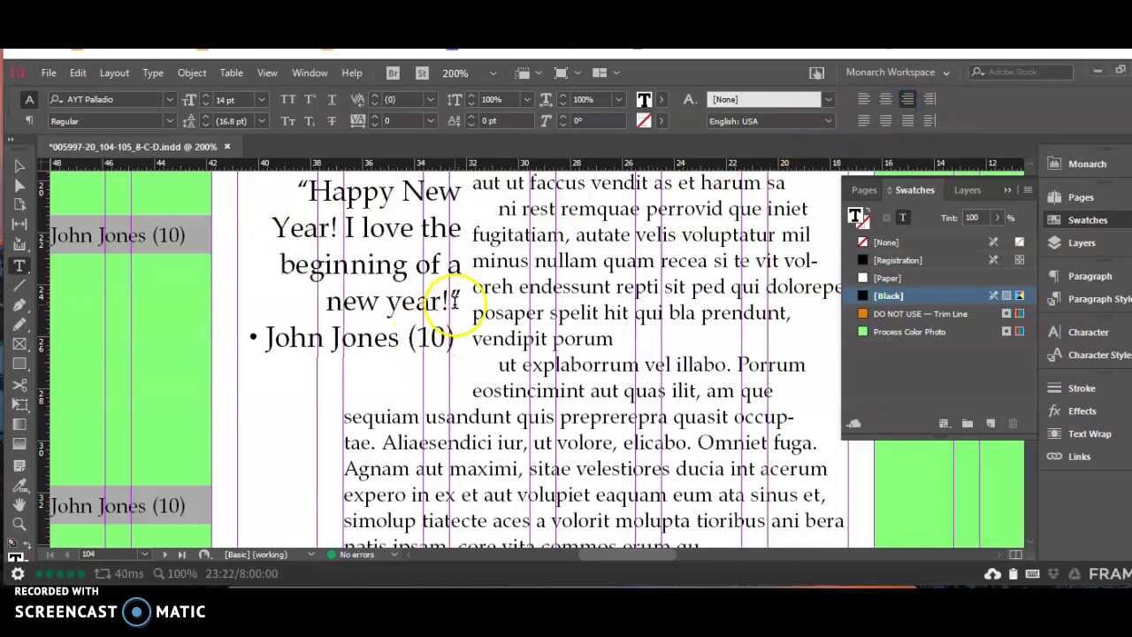
pyautogui.click(20, 165)
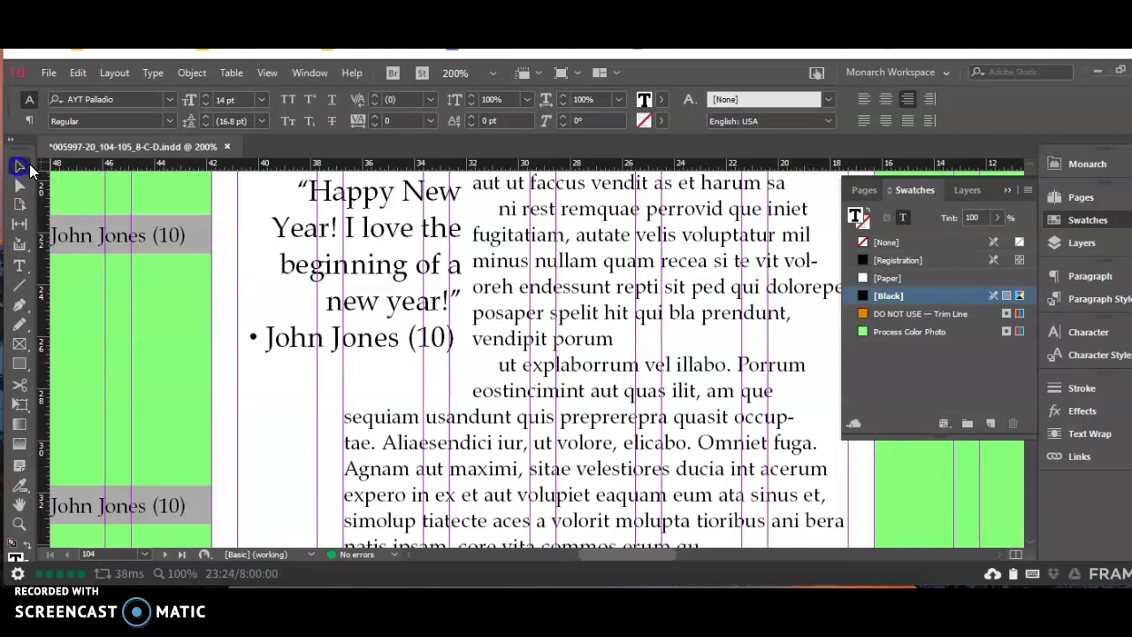
pyautogui.click(265, 430)
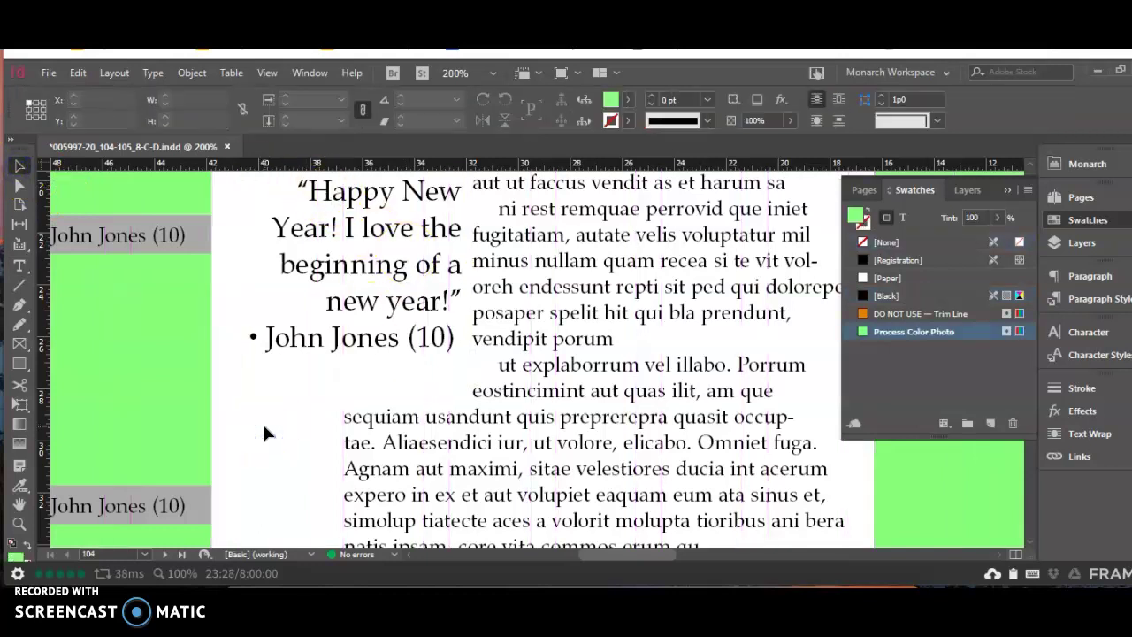
# - Turn off text wrap on the pull quote frame and reapply wrapping around its bounding box
pyautogui.click(374, 233)
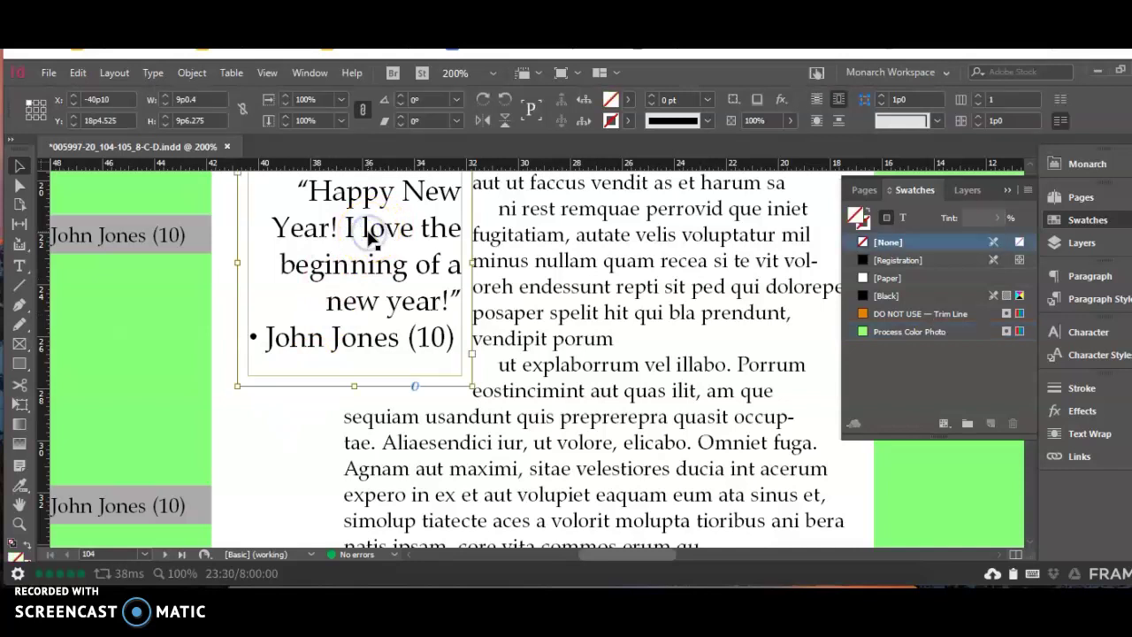
pyautogui.click(1110, 432)
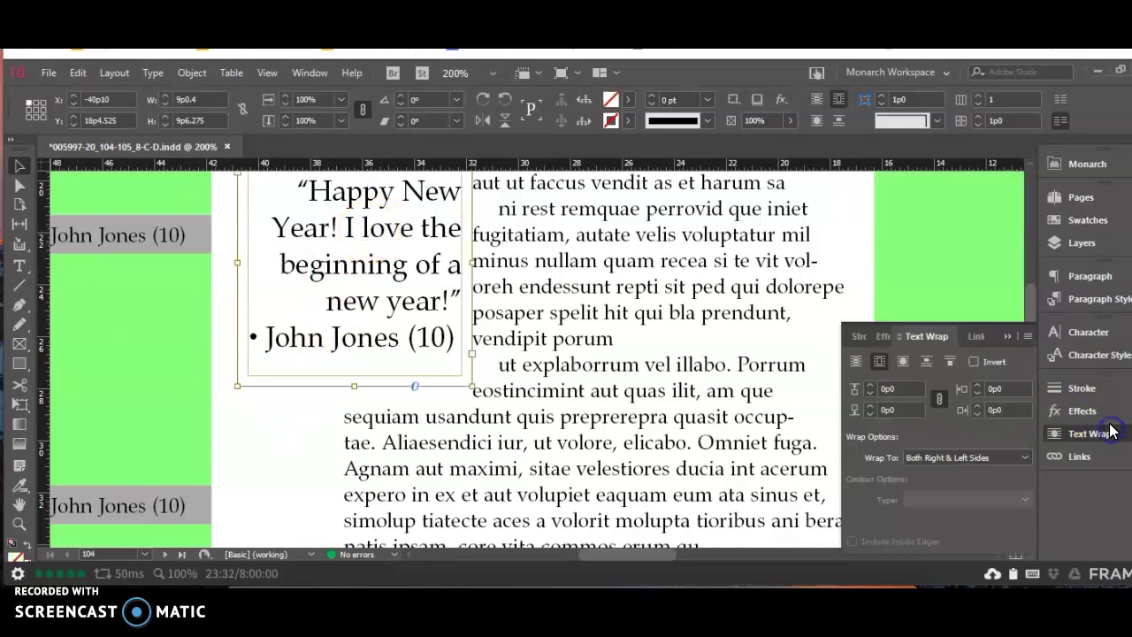
pyautogui.doubleClick(413, 295)
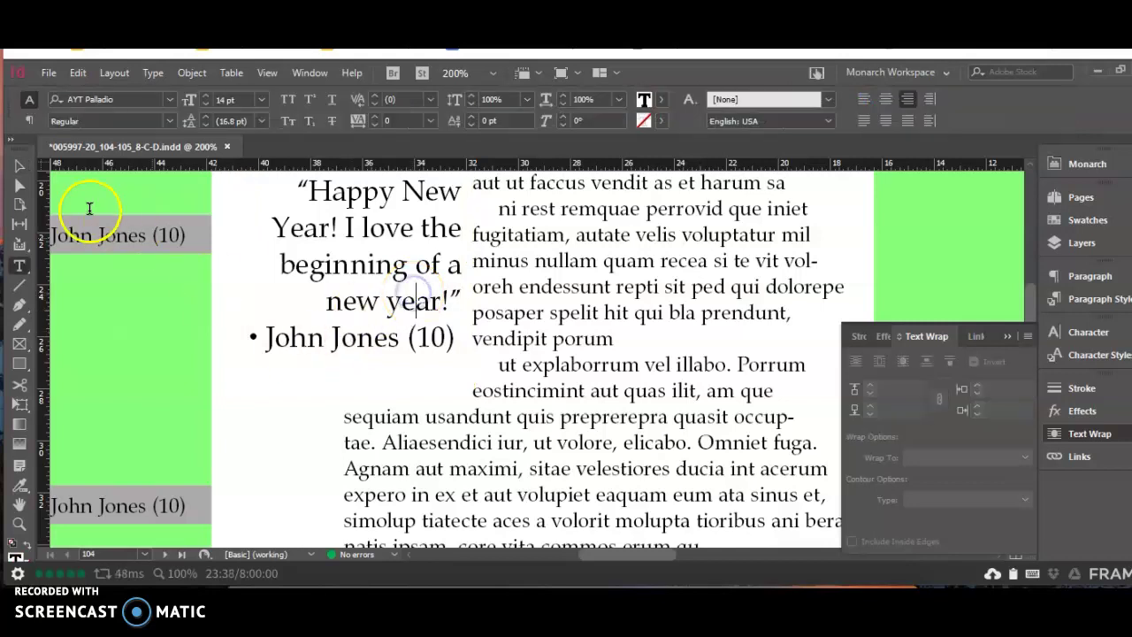
pyautogui.click(20, 165)
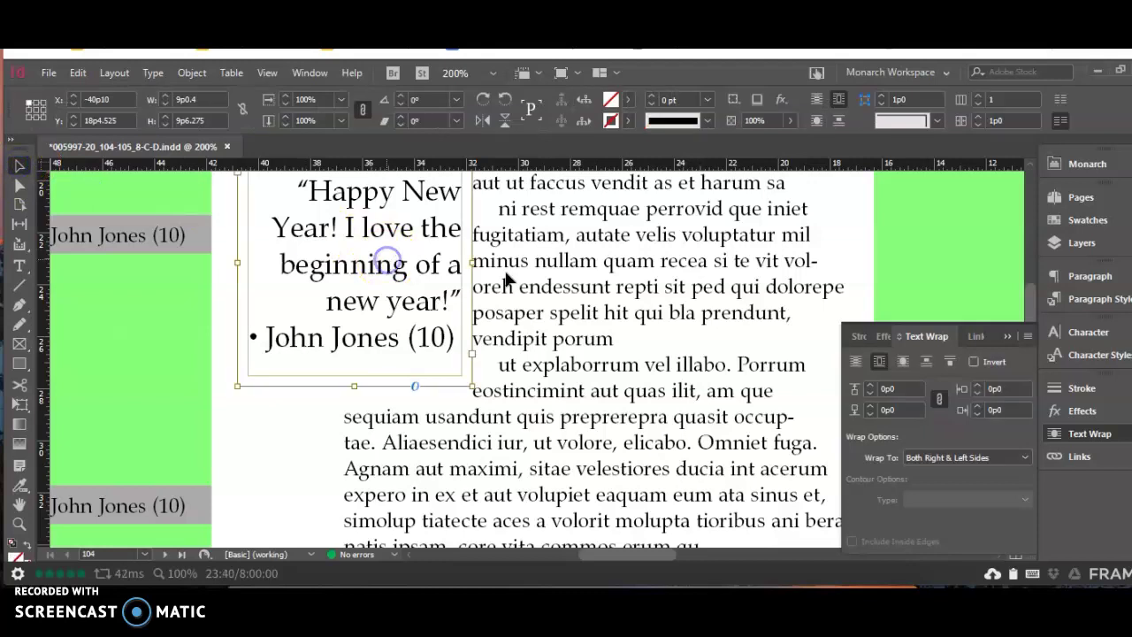
pyautogui.click(893, 390)
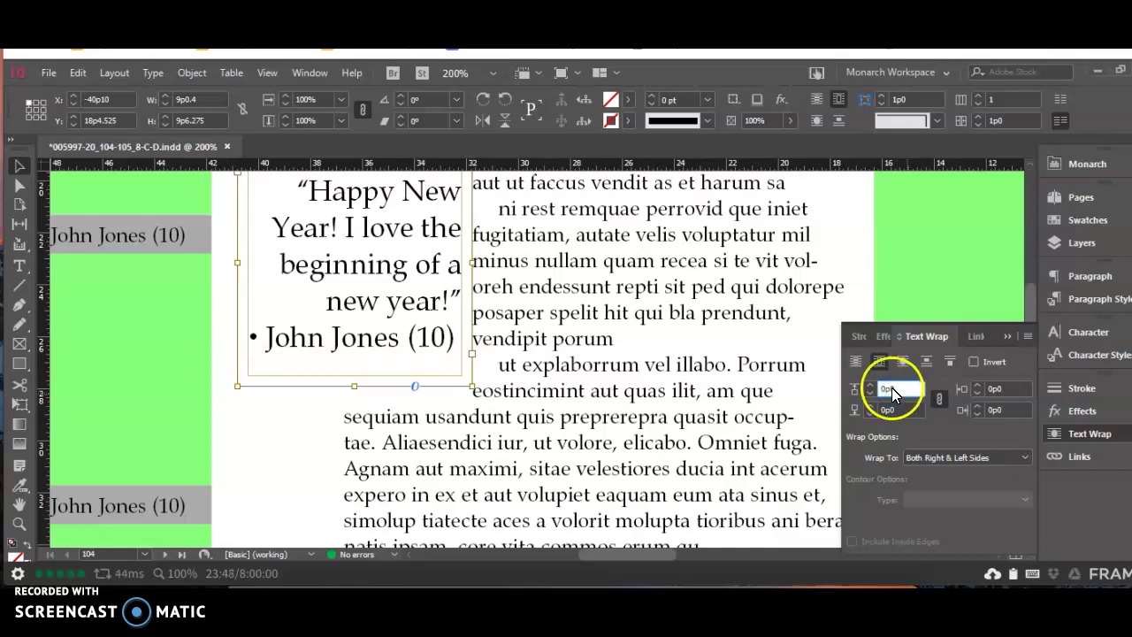
pyautogui.click(857, 361)
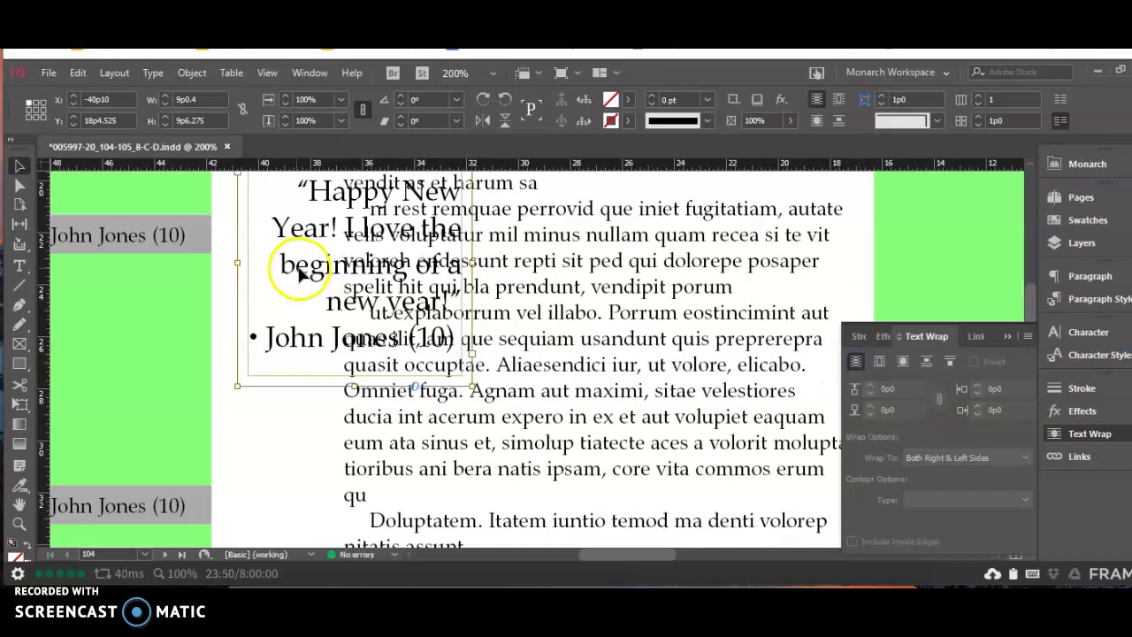
pyautogui.click(879, 362)
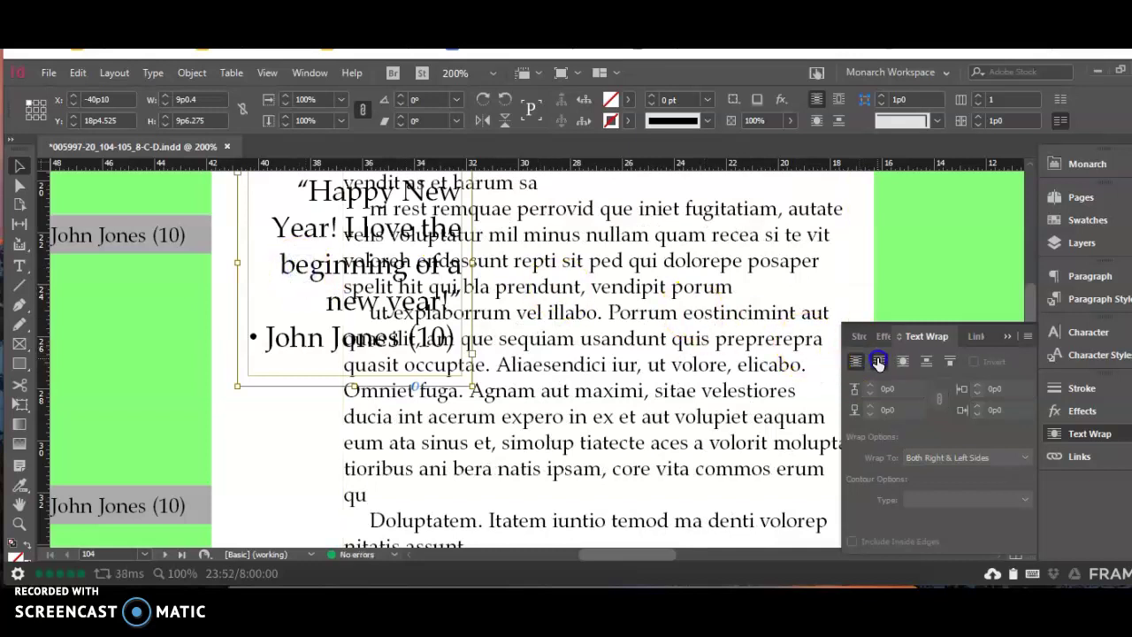